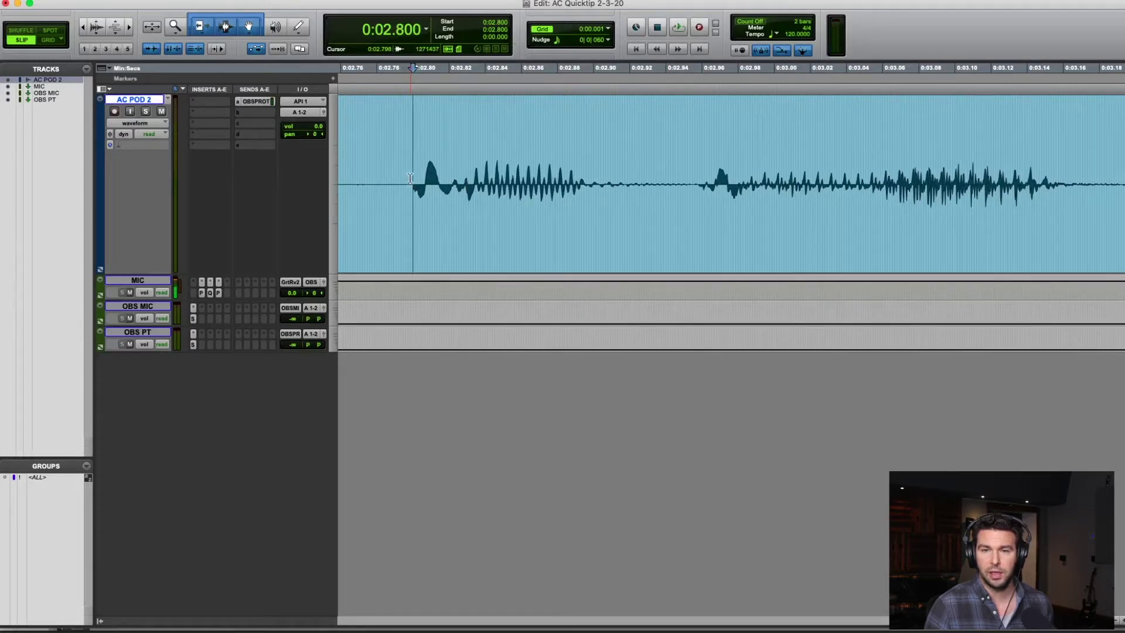
Insert the EQ3 1-Band (mono) plug-in on the AC POD 2 track.
click(411, 173)
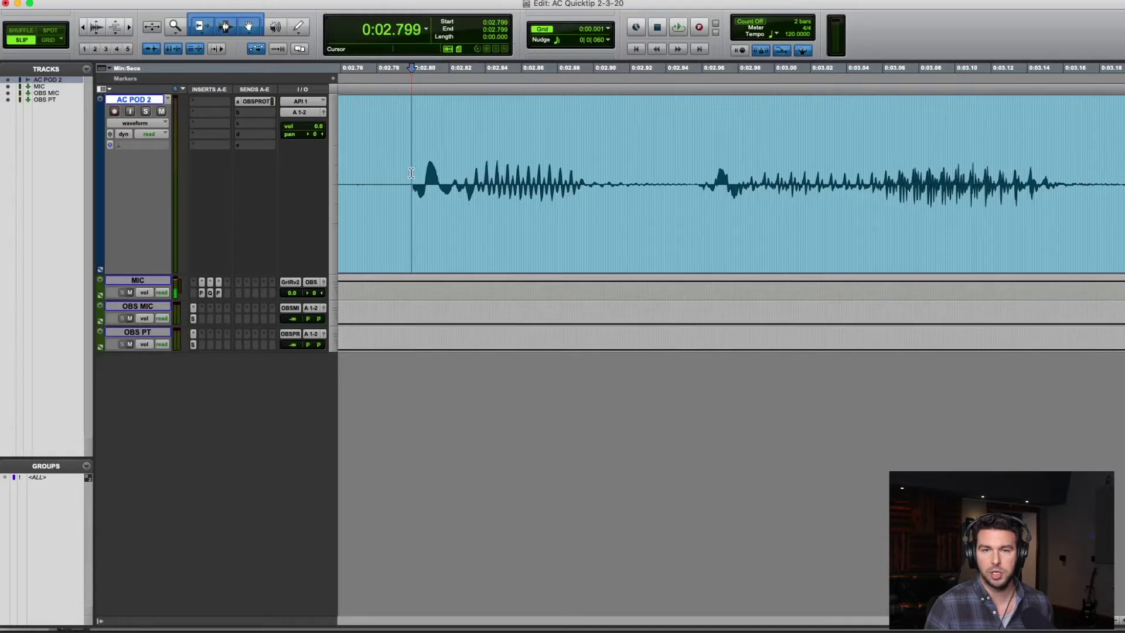
click(192, 111)
mouse_move(232, 123)
mouse_move(311, 125)
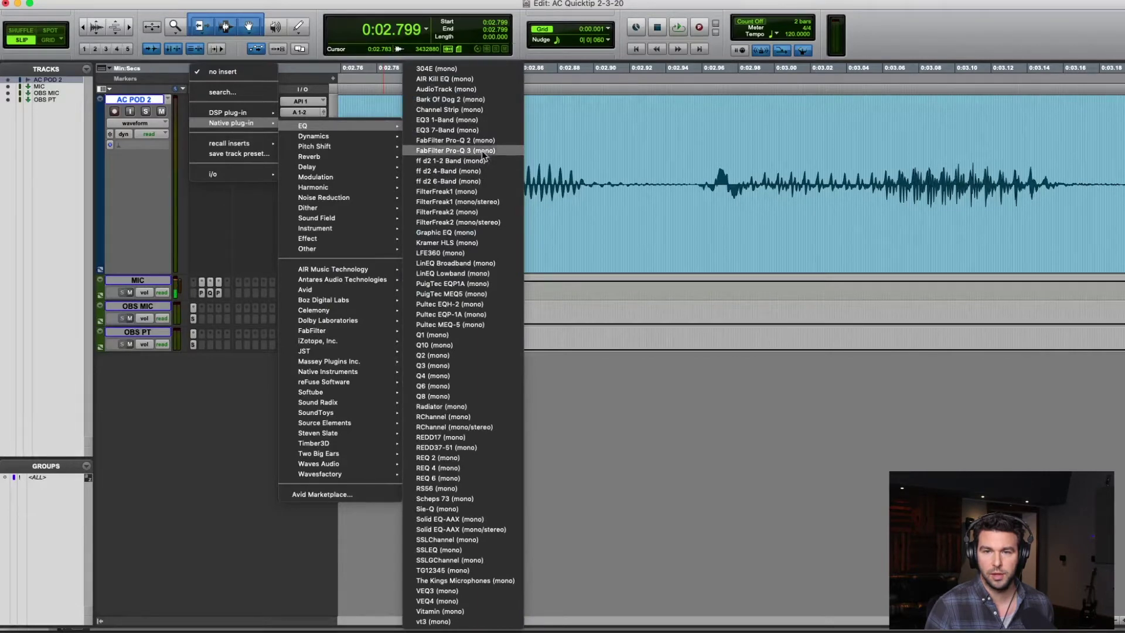
click(478, 118)
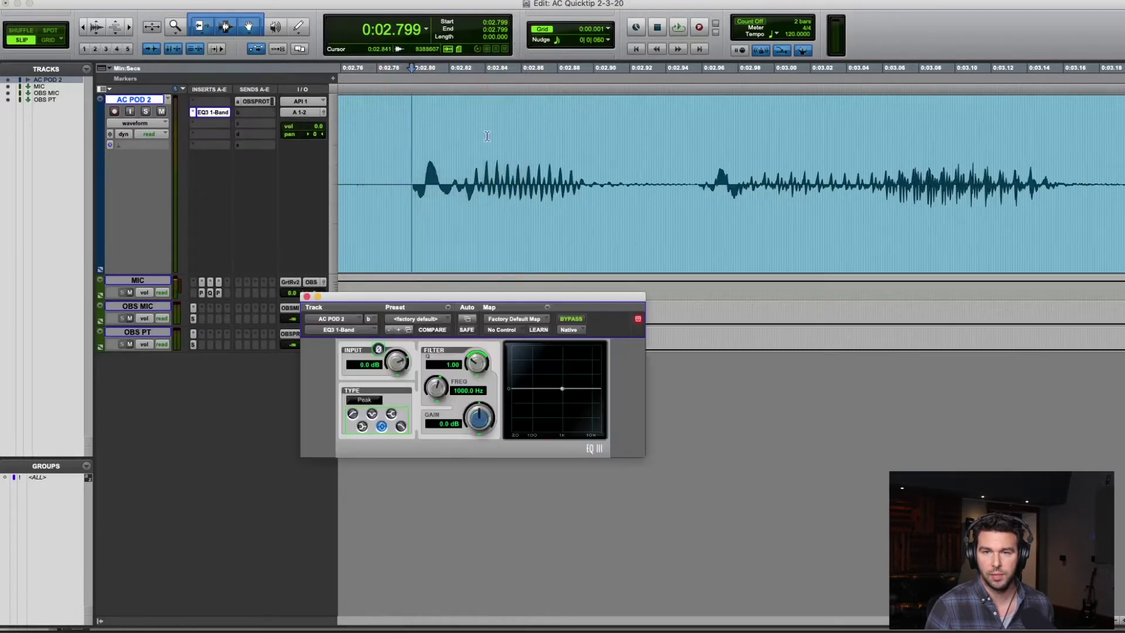
Set the inserted EQ to a High-Pass filter at 120 Hz.
click(352, 413)
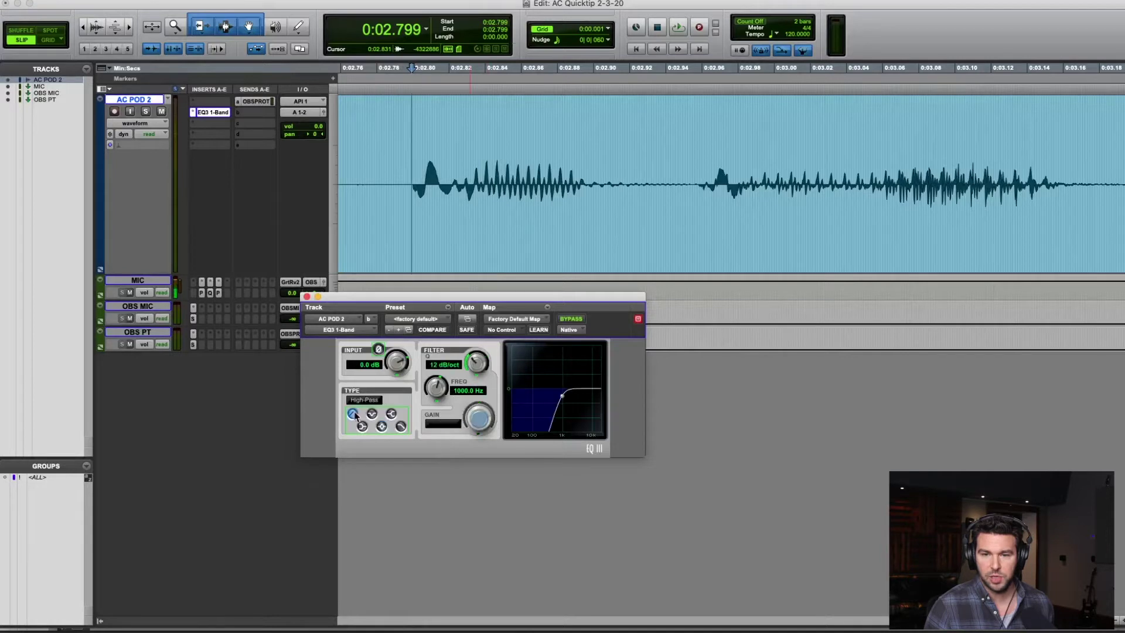
click(461, 390)
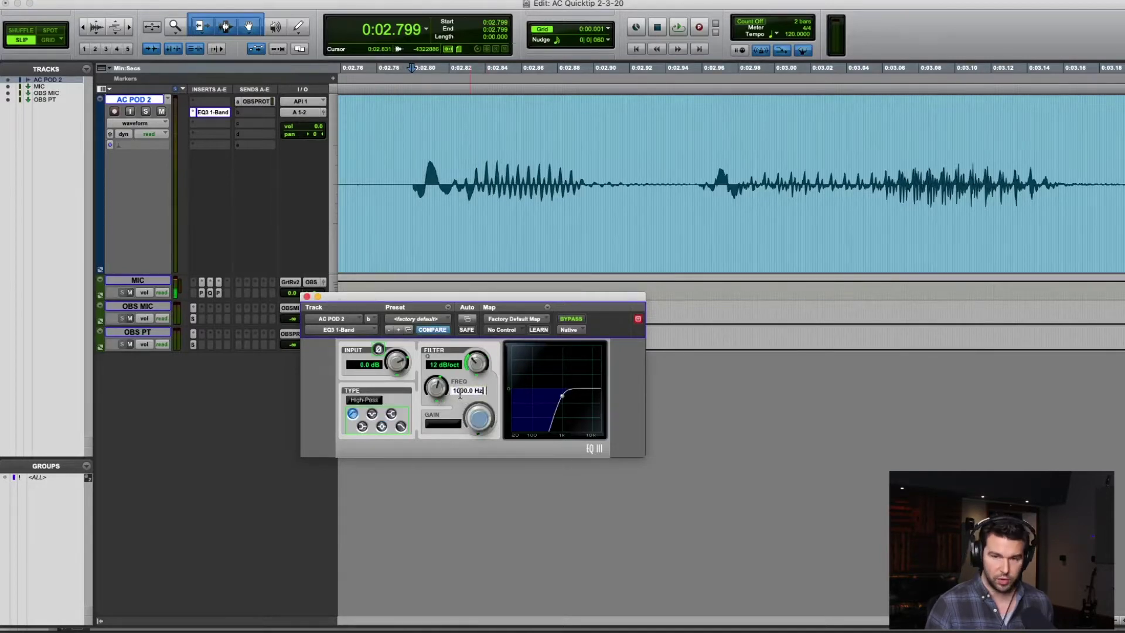
click(456, 390)
text(120)
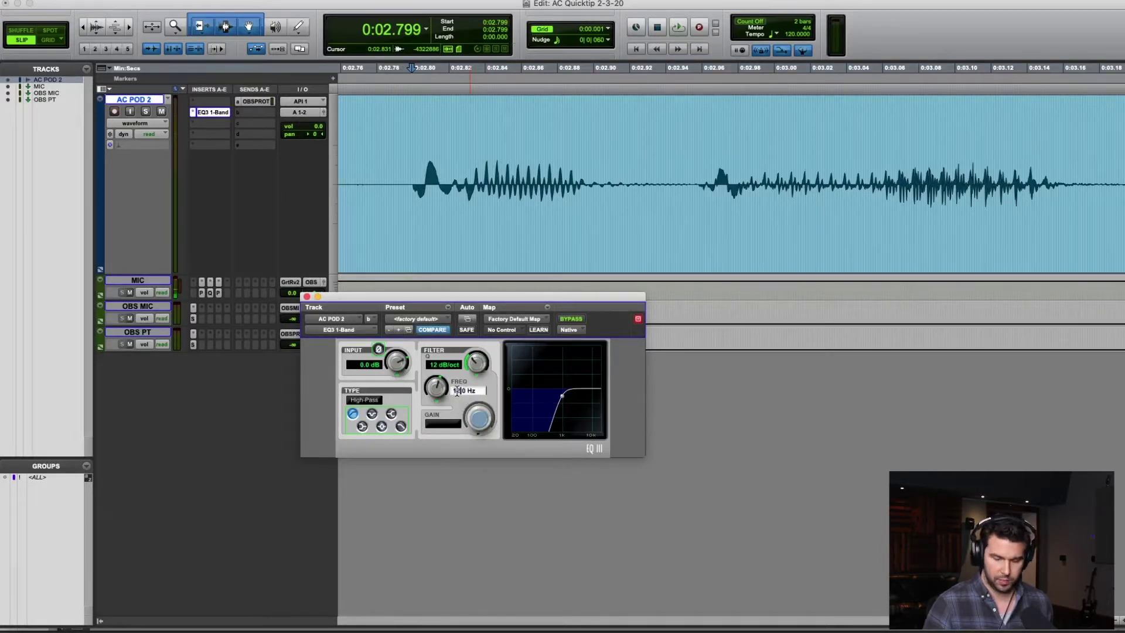
key(Return)
Play back the passage with the two plosives through the high-pass EQ, starting from just before the first plosive.
key(space)
key(space)
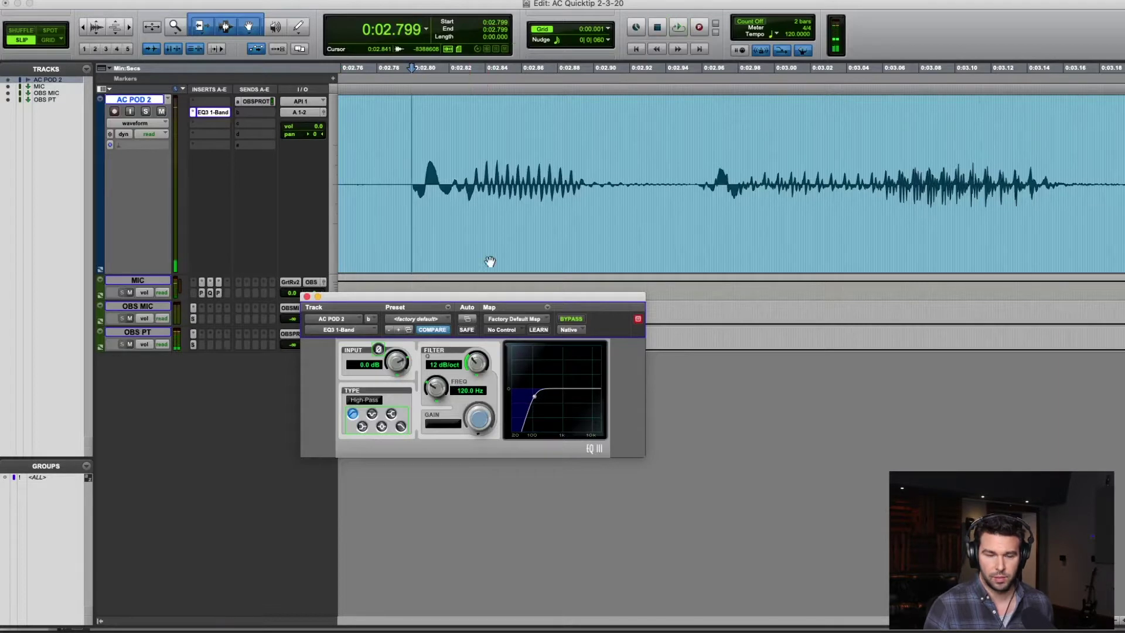
key(r)
click(530, 176)
key(space)
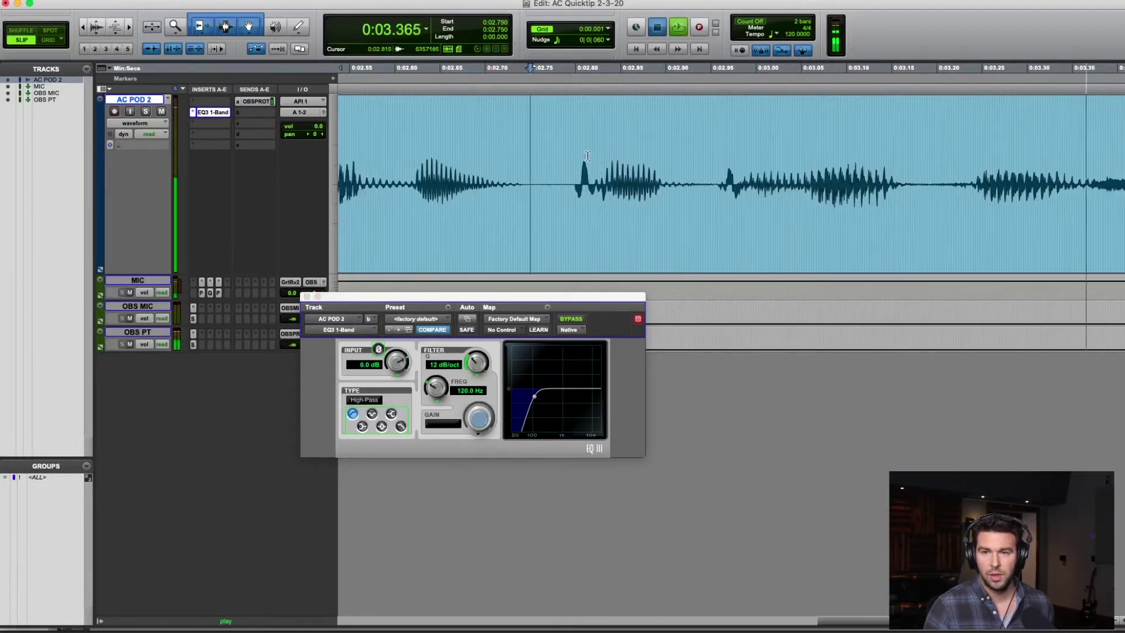
click(573, 161)
key(space)
mouse_move(565, 161)
mouse_down()
mouse_move(938, 167)
mouse_move(567, 170)
mouse_up()
key(space)
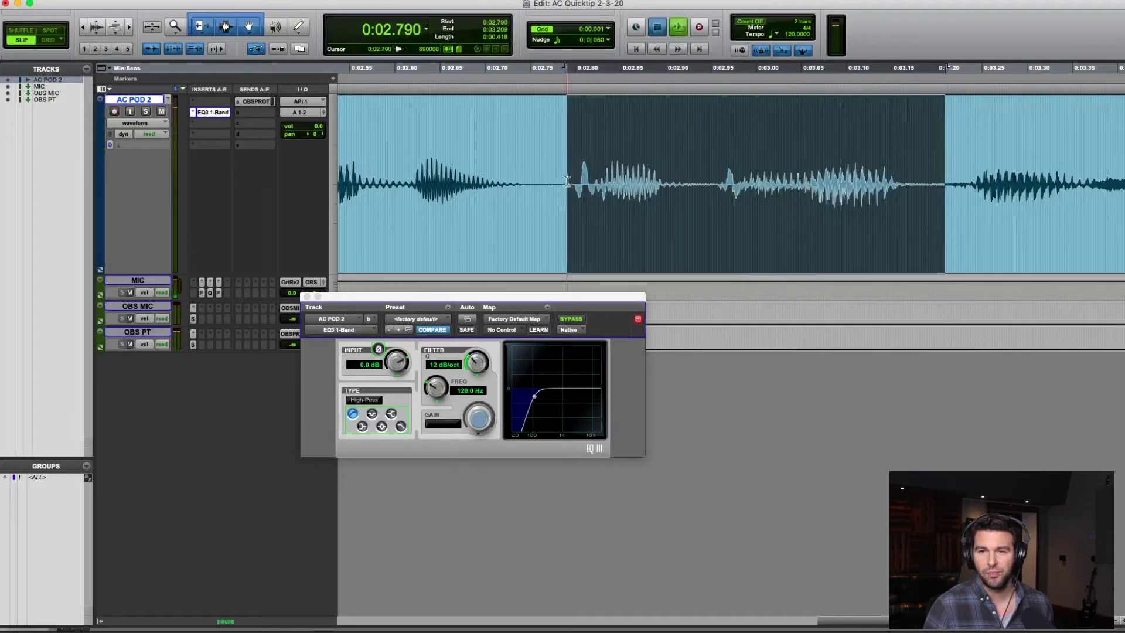
click(660, 175)
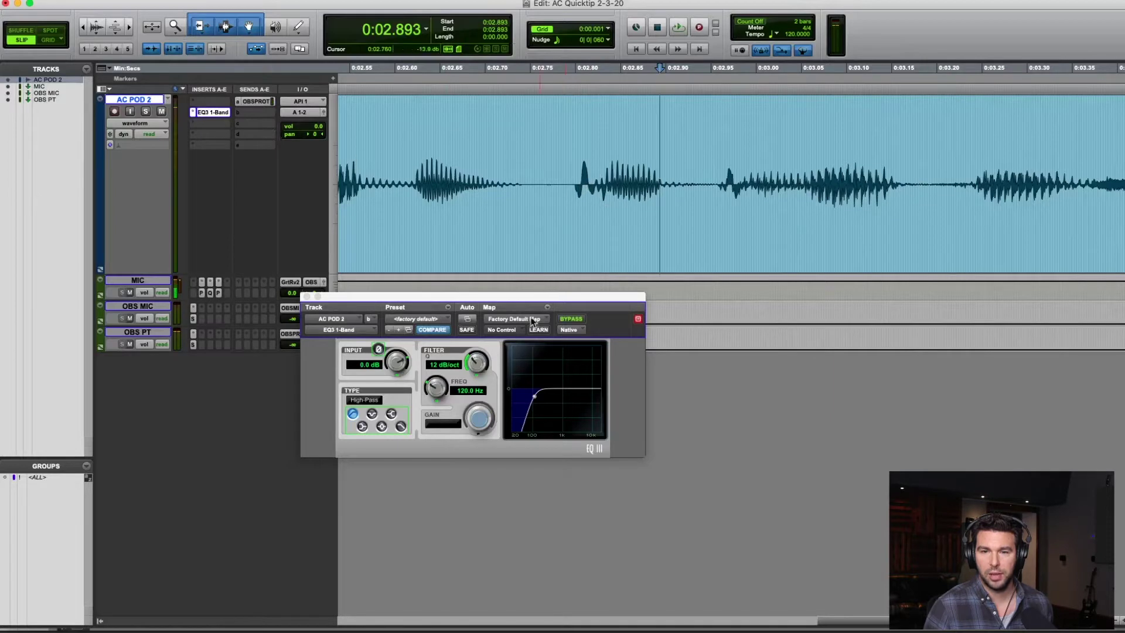
Bypass the EQ3 1-Band insert on AC POD 2 and place the edit cursor just before the first plosive.
click(561, 320)
click(561, 319)
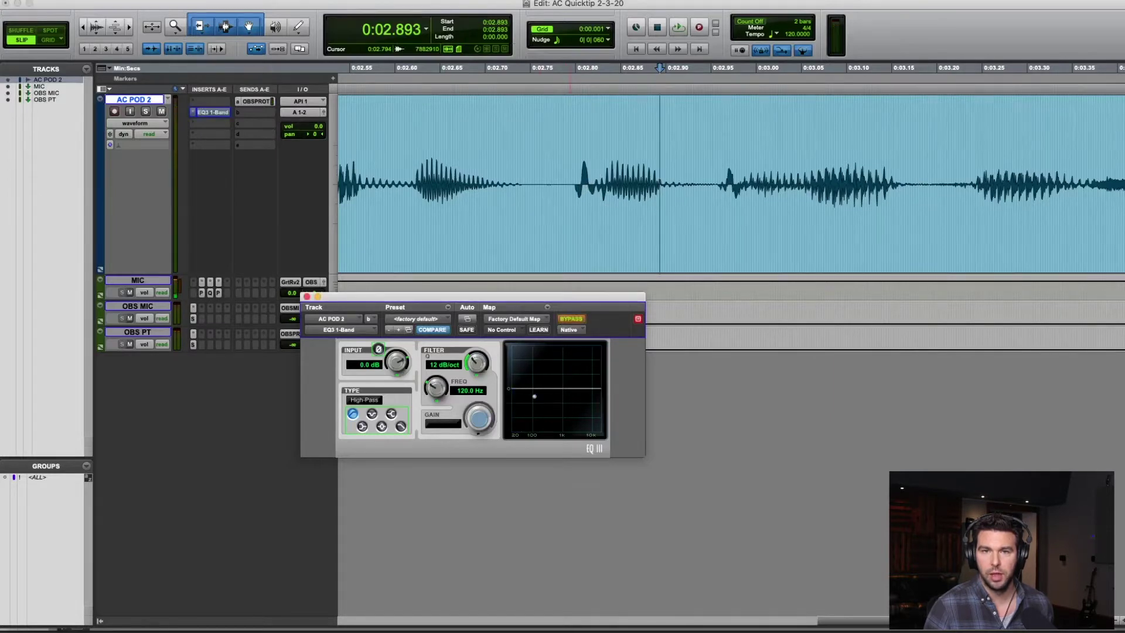
click(570, 178)
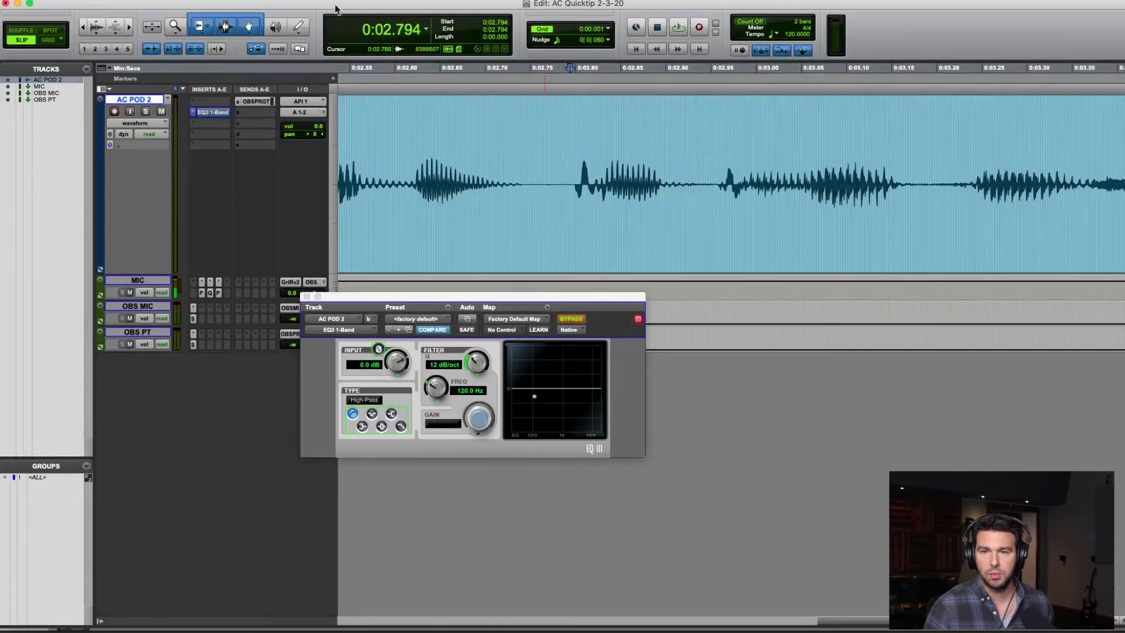
Open the EQ3 1-Band as an AudioSuite process.
click(287, 0)
mouse_move(287, 4)
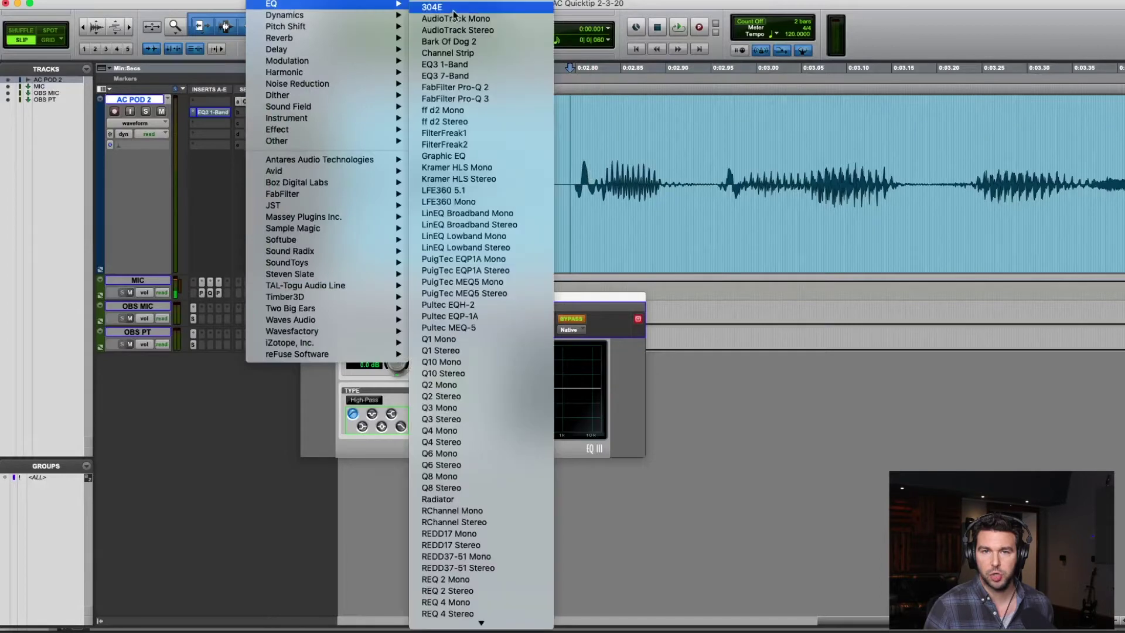
click(484, 65)
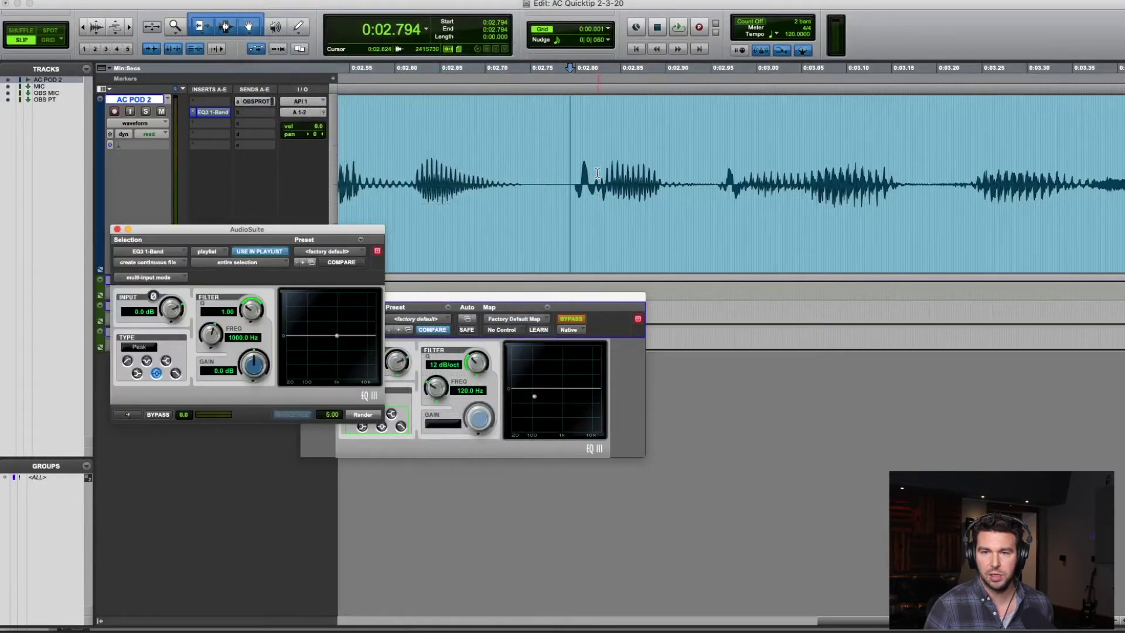
Render the AudioSuite EQ as a 120 Hz High-Pass filter over the first plosive only, from about 2.797 to 2.831 s.
drag(603, 174, 574, 198)
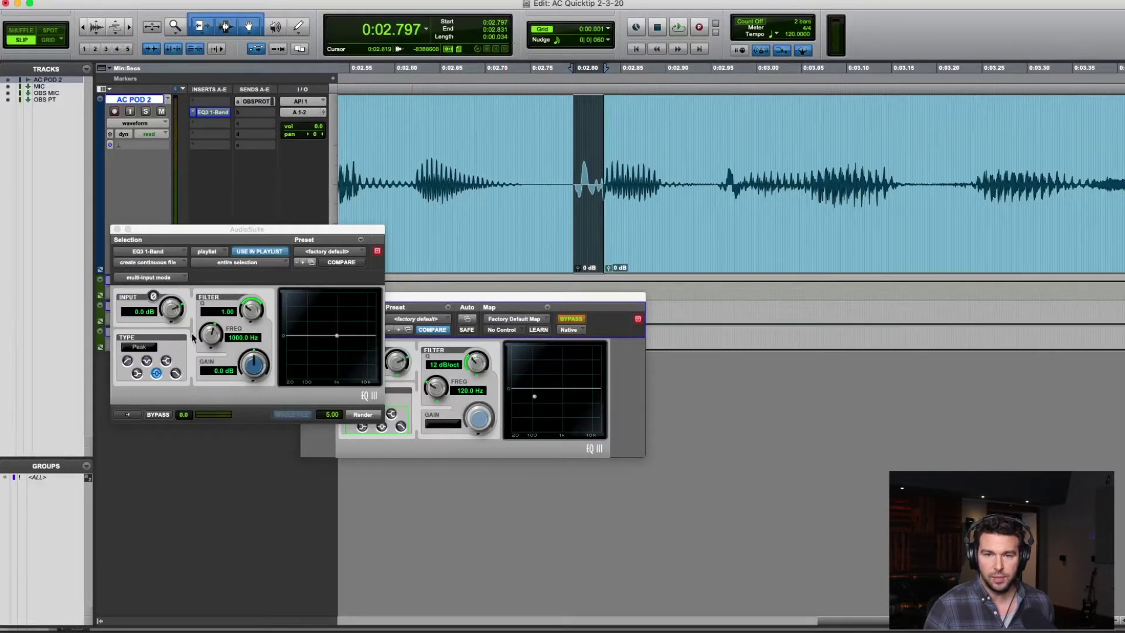
click(127, 361)
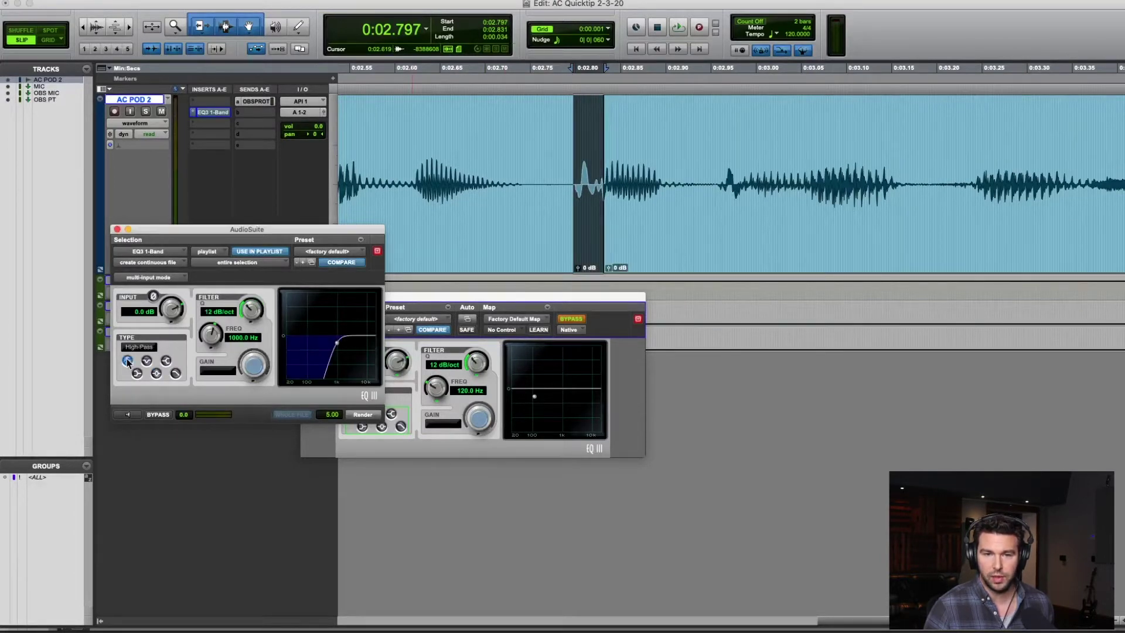
click(233, 338)
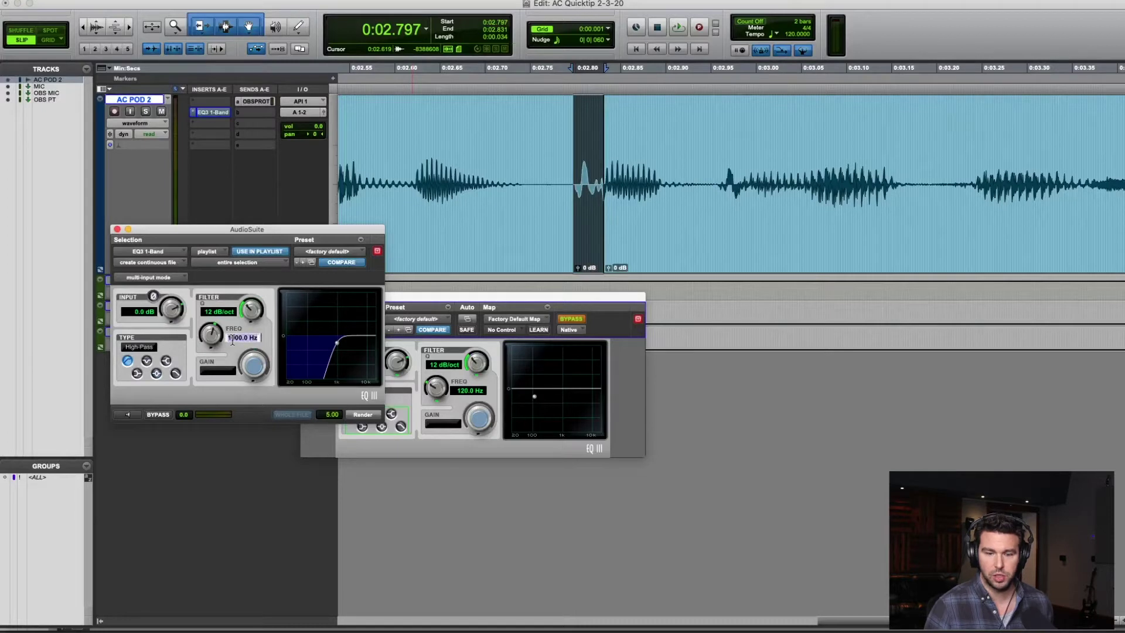
text(120)
key(Return)
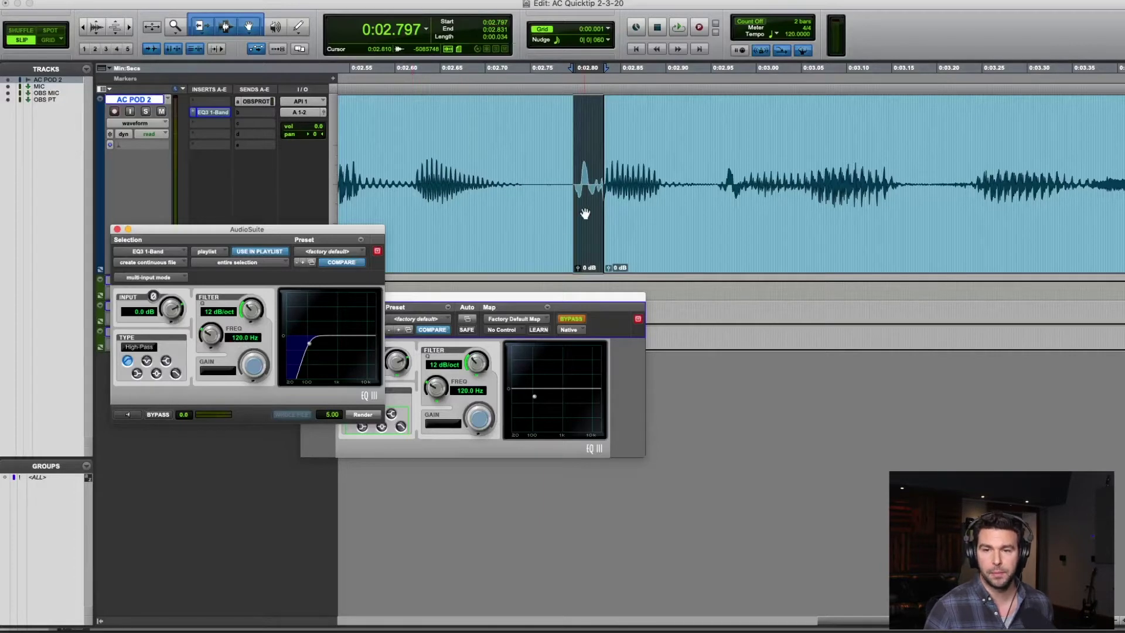
click(363, 414)
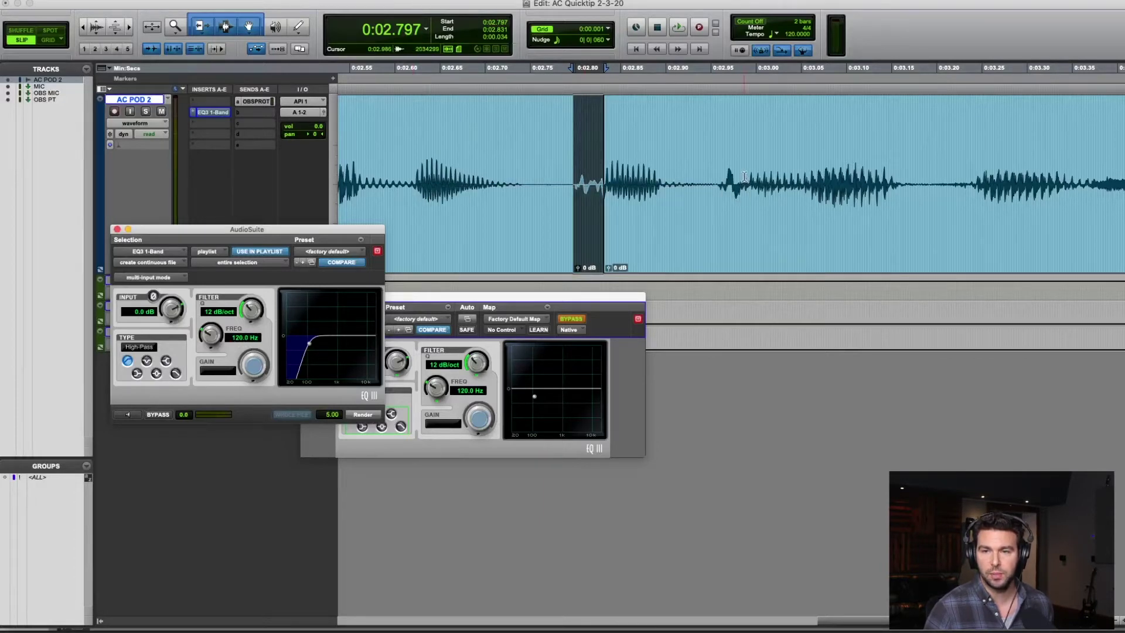
Render the same 120 Hz high-pass filter over the second plosive, about 2.954 to 2.990 s, and play back the edited passage.
drag(746, 171, 715, 176)
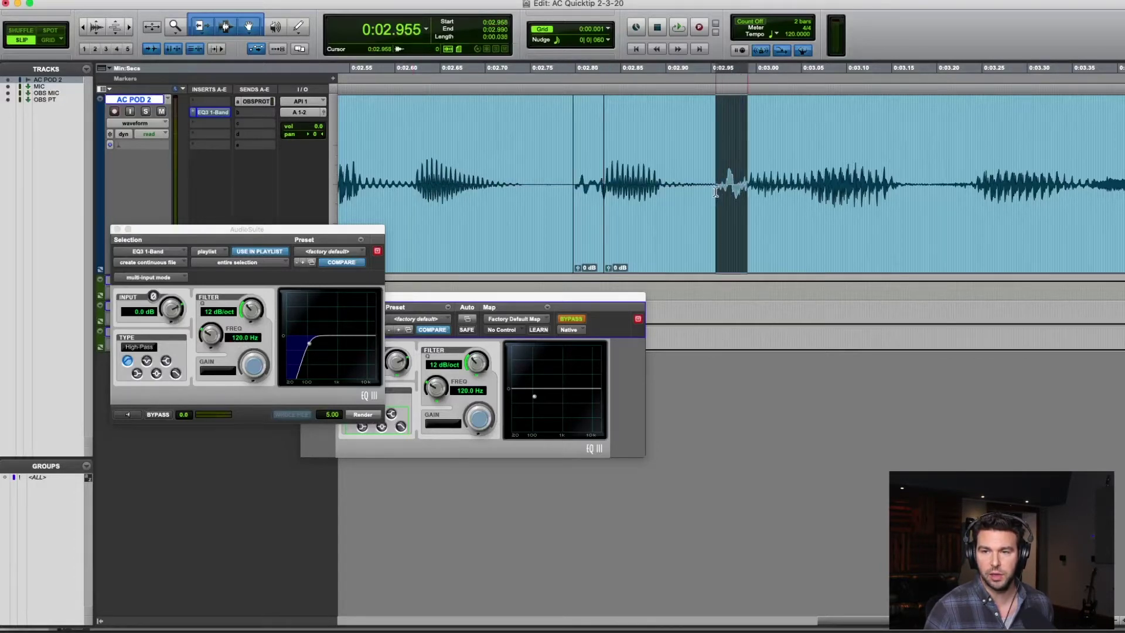
click(352, 415)
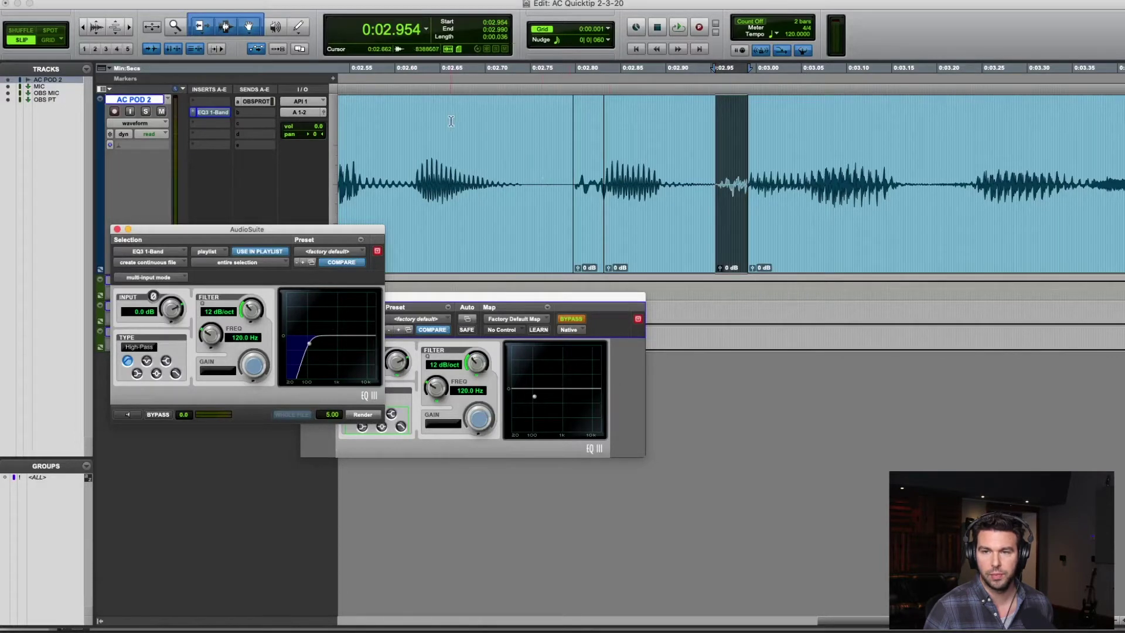
click(631, 146)
key(space)
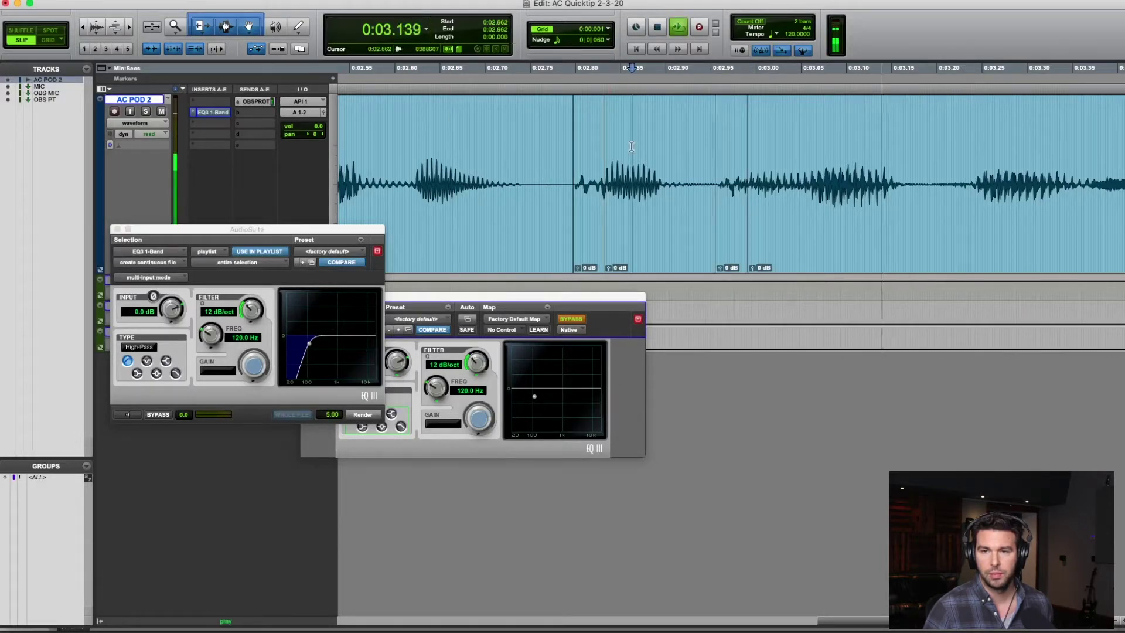
click(512, 157)
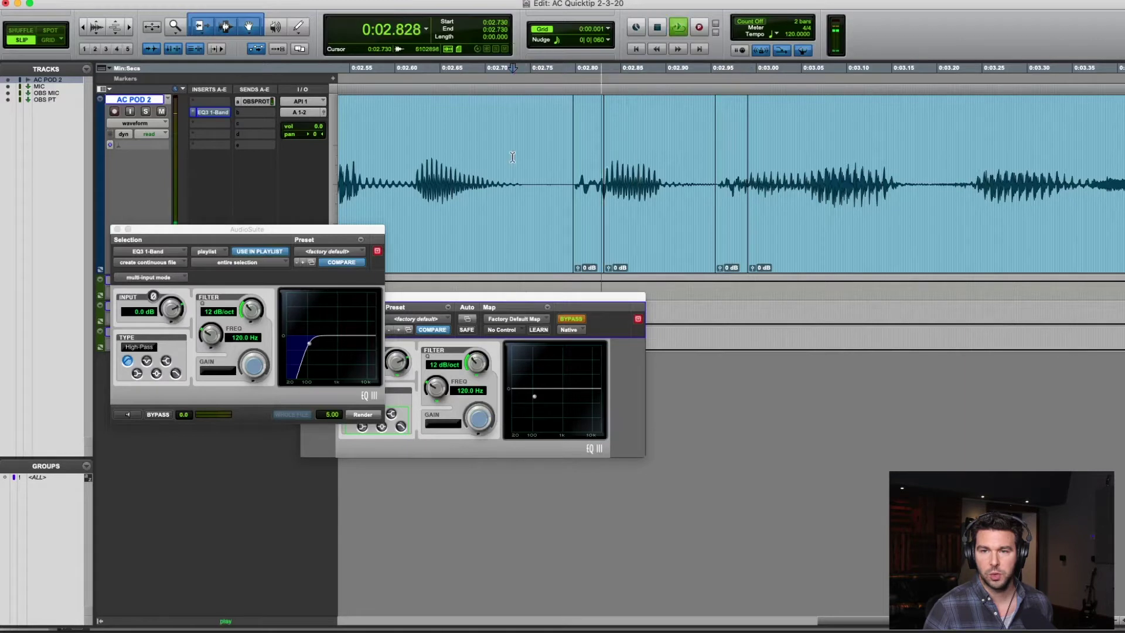
click(513, 157)
click(371, 152)
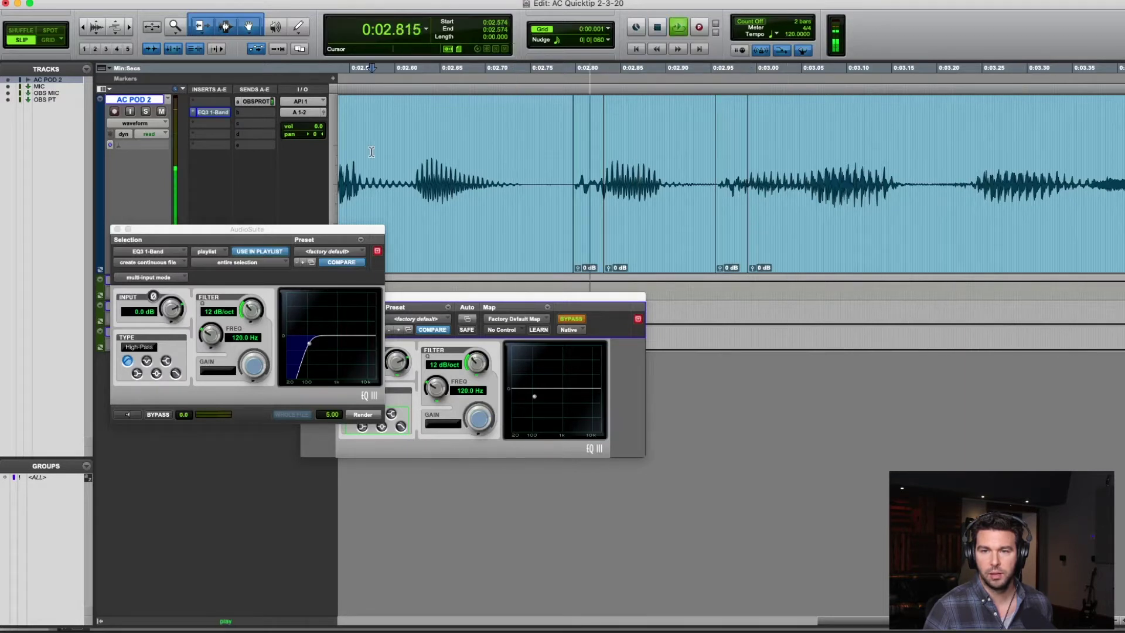
key(space)
Lower the clip gain of the first filtered plosive to about -6.6 dB.
click(586, 217)
key(super+bracketright)
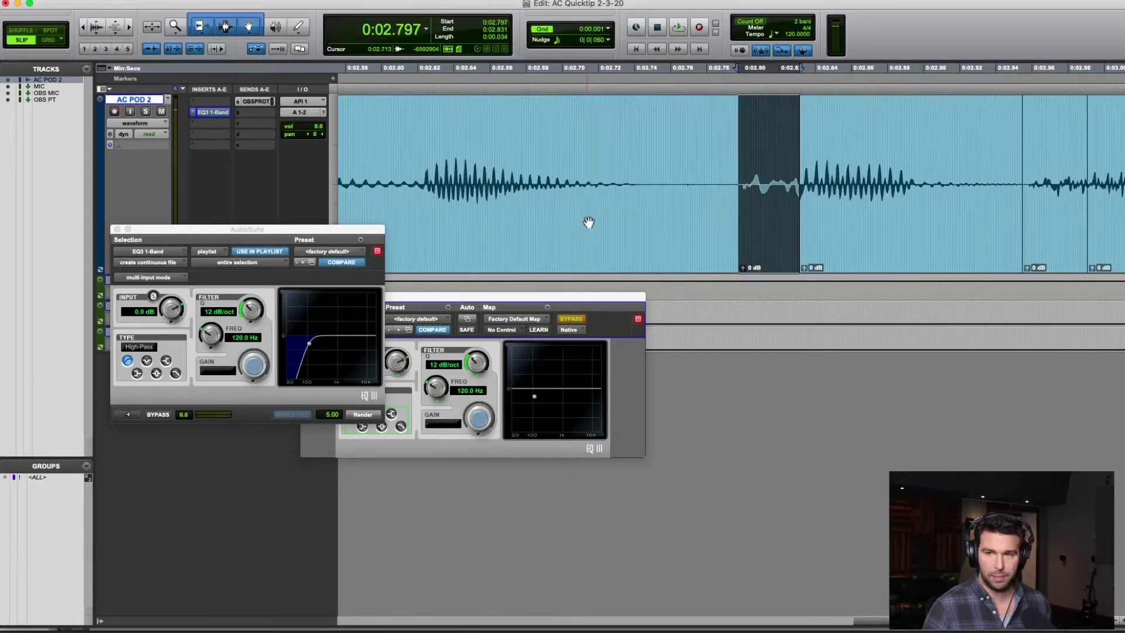
scroll(813, 229, right, 3)
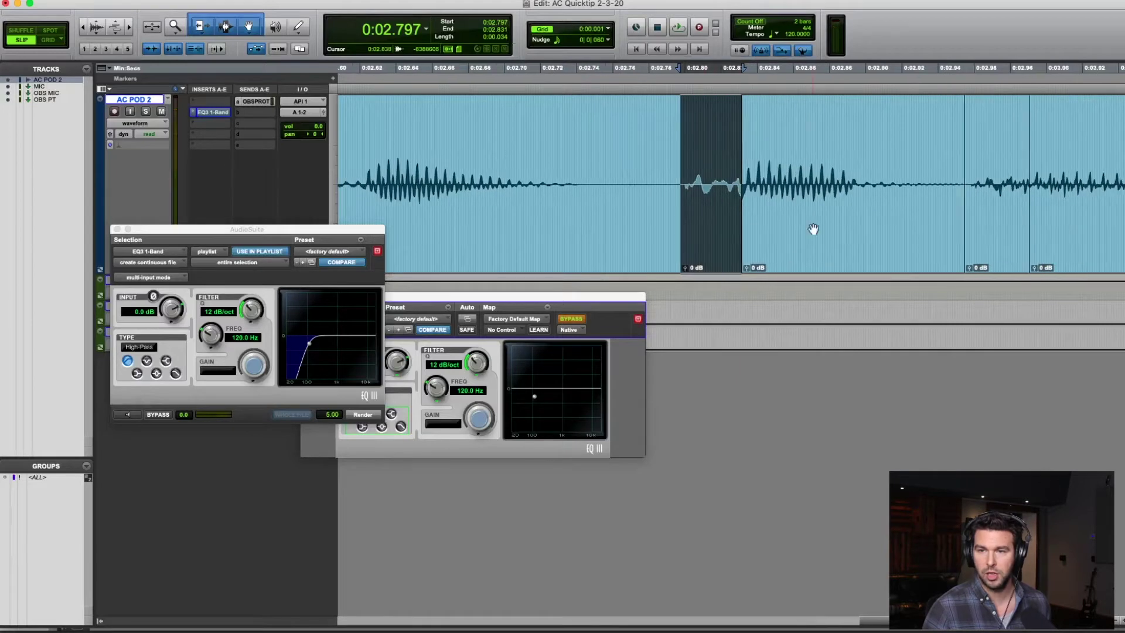
scroll(813, 229, right, 3)
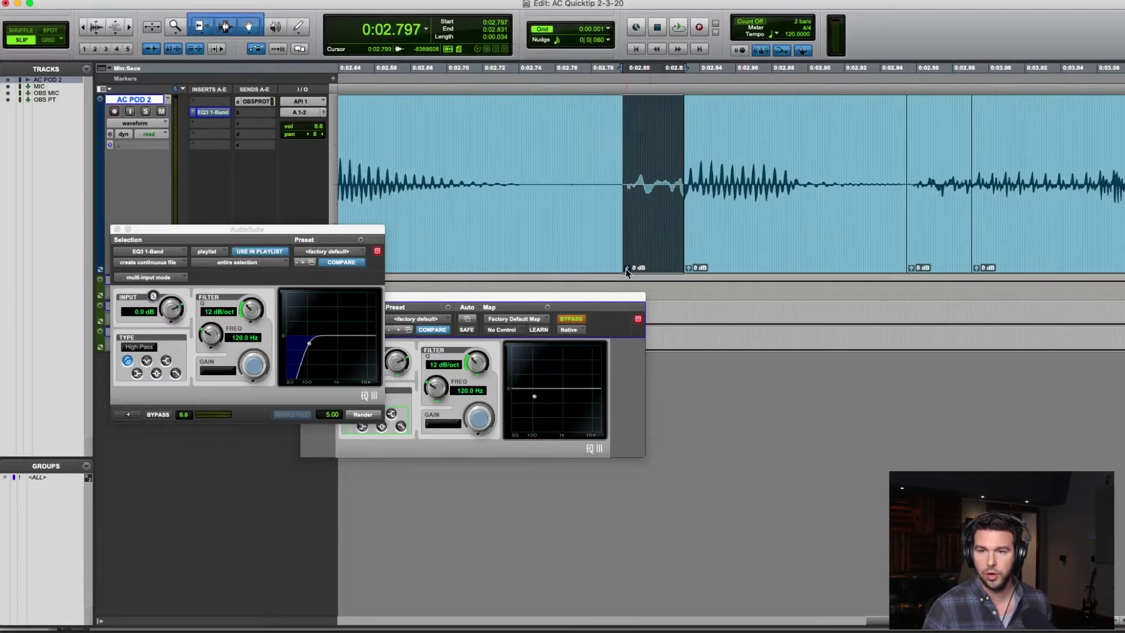
drag(625, 269, 625, 271)
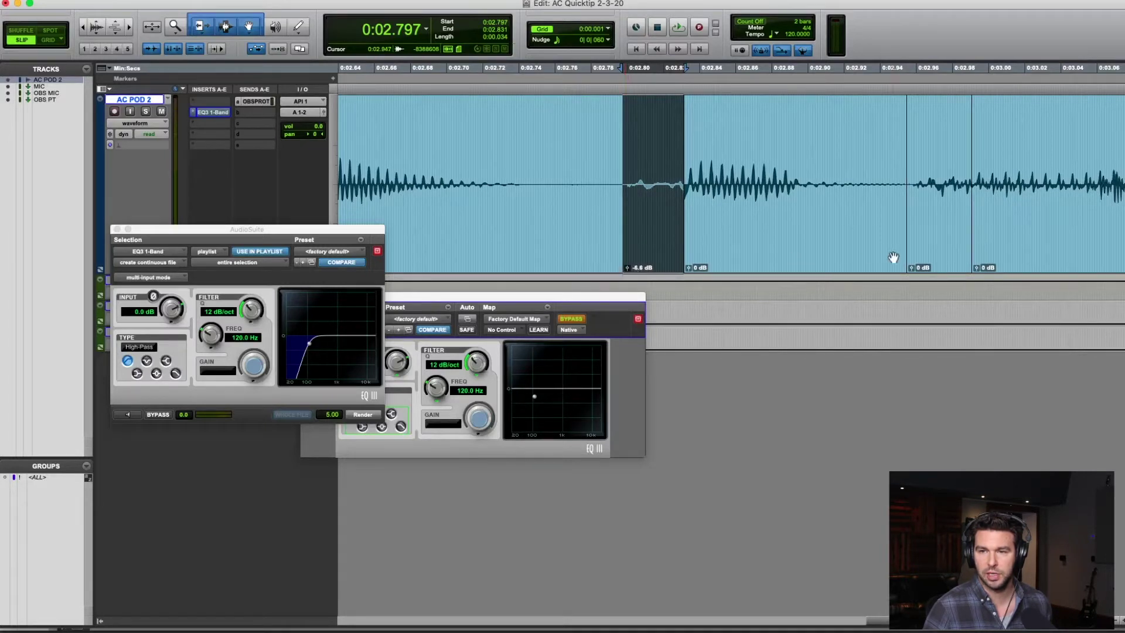
Lower the clip gain of the second filtered plosive to about -3.8 dB and play back the passage.
click(918, 273)
drag(911, 270, 911, 272)
click(406, 147)
key(space)
key(space)
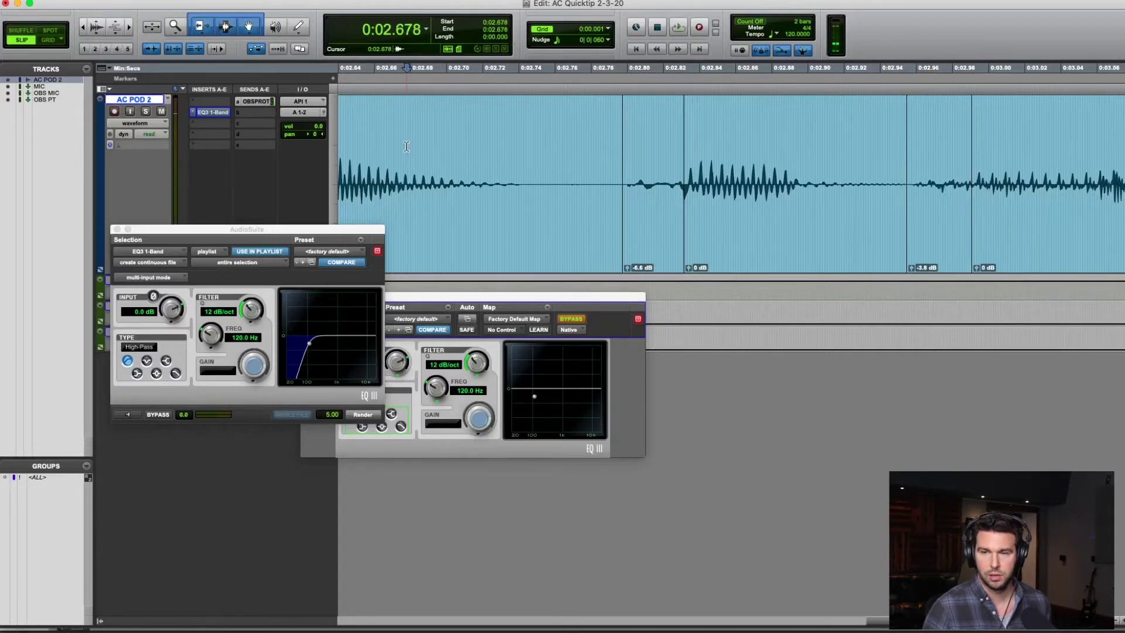
click(395, 146)
key(space)
key(space)
Apply batch fades across both plosive edits, from 2.770 to 3.060 s, with centered equal-gain crossfades of 10 ms.
key(r)
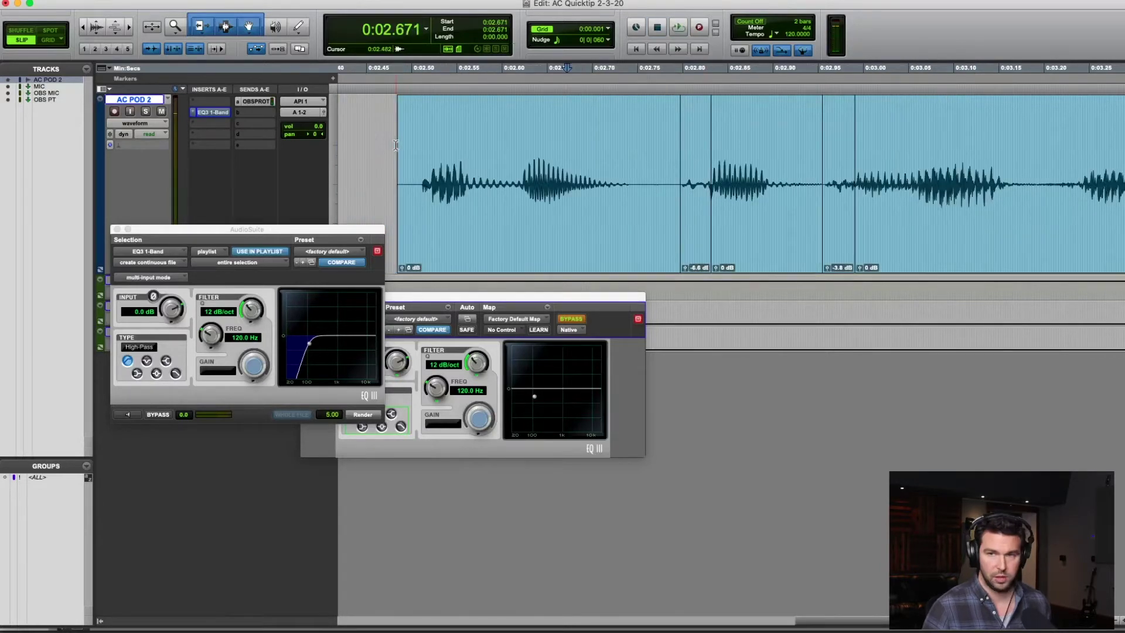
drag(655, 153, 916, 162)
key(super+f)
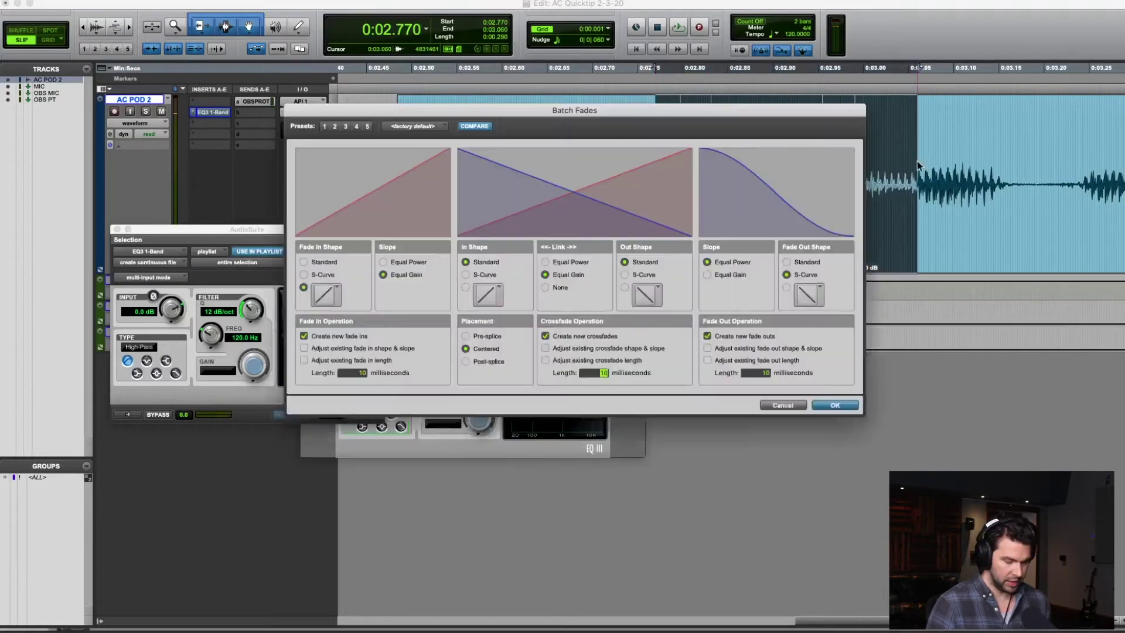
key(Return)
Play back the crossfaded passage several times, starting before the first plosive edit.
click(553, 153)
key(space)
click(473, 147)
key(space)
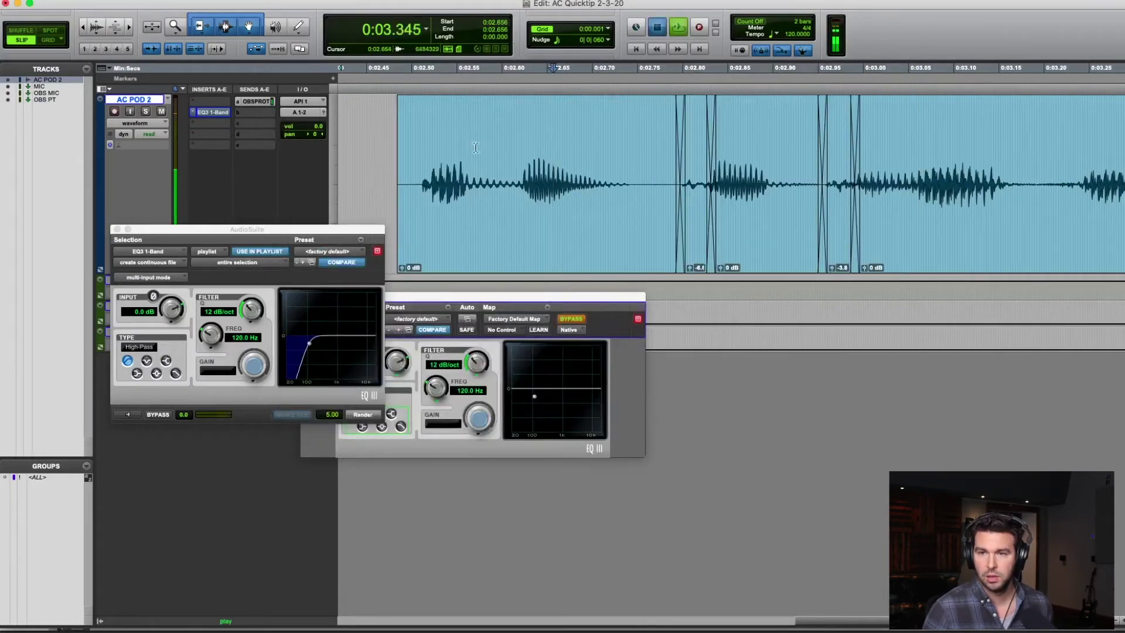
key(space)
key(space)
key(space)
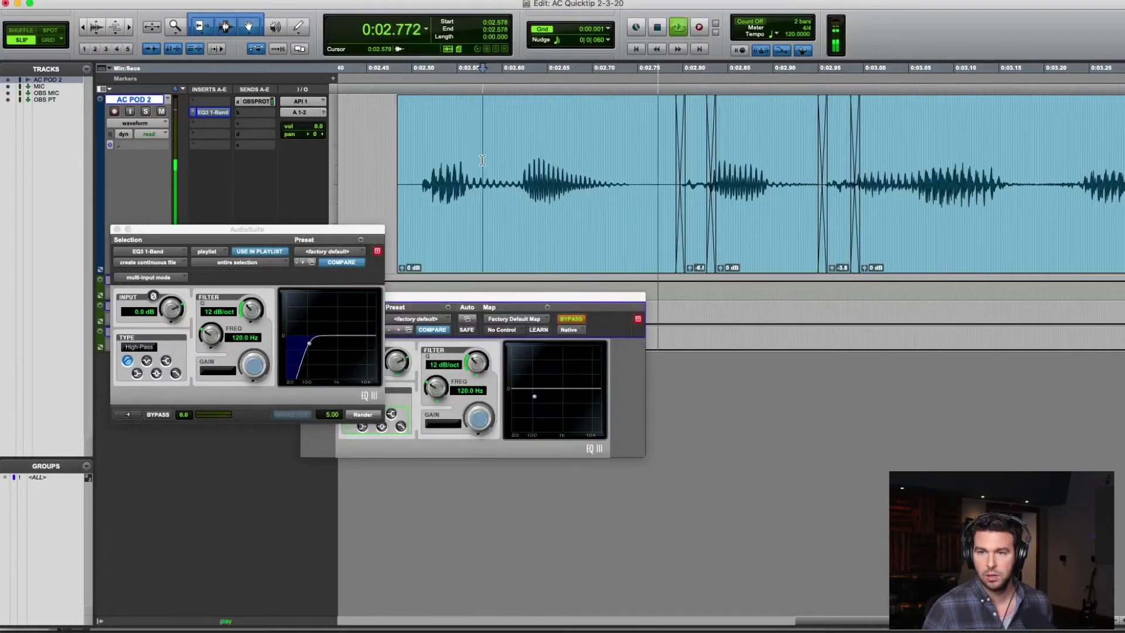
key(space)
Extend the first clip over the plosive edits to about 3.06 s to restore the original audio, and play it for comparison.
click(664, 181)
drag(674, 181, 916, 182)
click(657, 163)
key(space)
key(space)
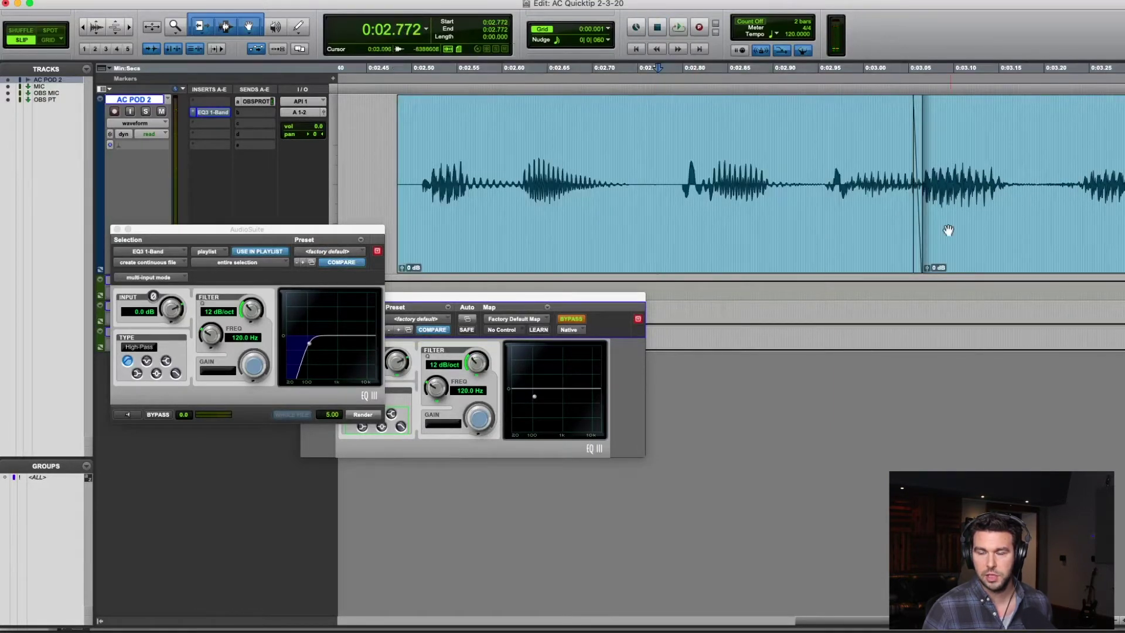
Undo the clip extension and the batch crossfades, bringing back the separate filtered plosive clips.
key(super+z)
click(905, 179)
key(super+z)
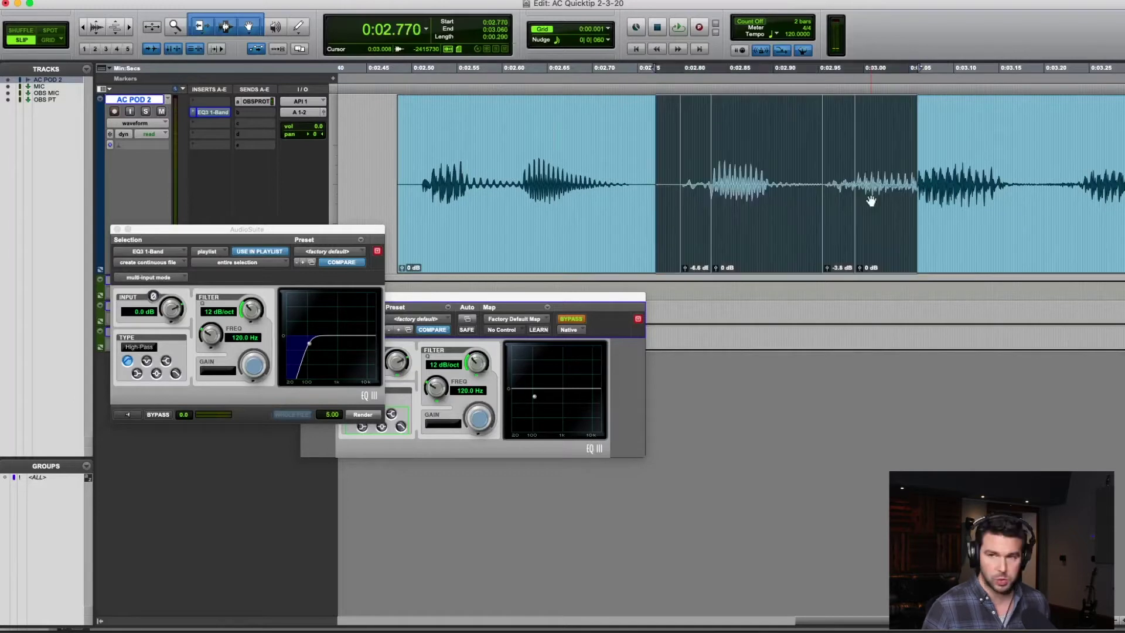
Undo the filtered and gain-reduced plosive edits to bring back the original unedited clip.
click(889, 155)
click(904, 148)
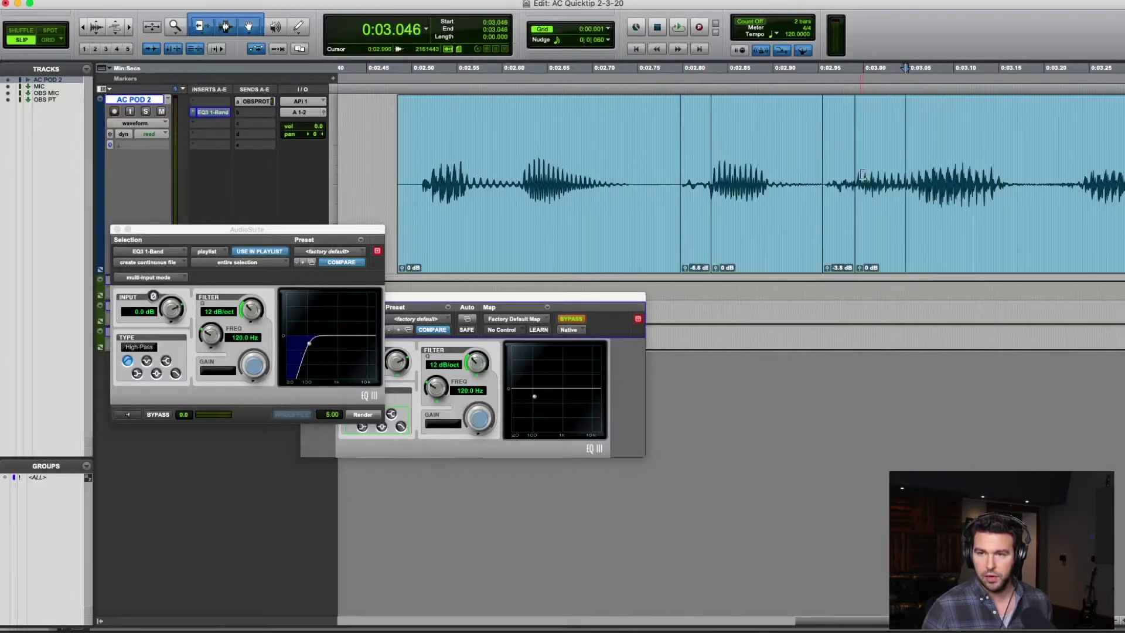
key(super+z)
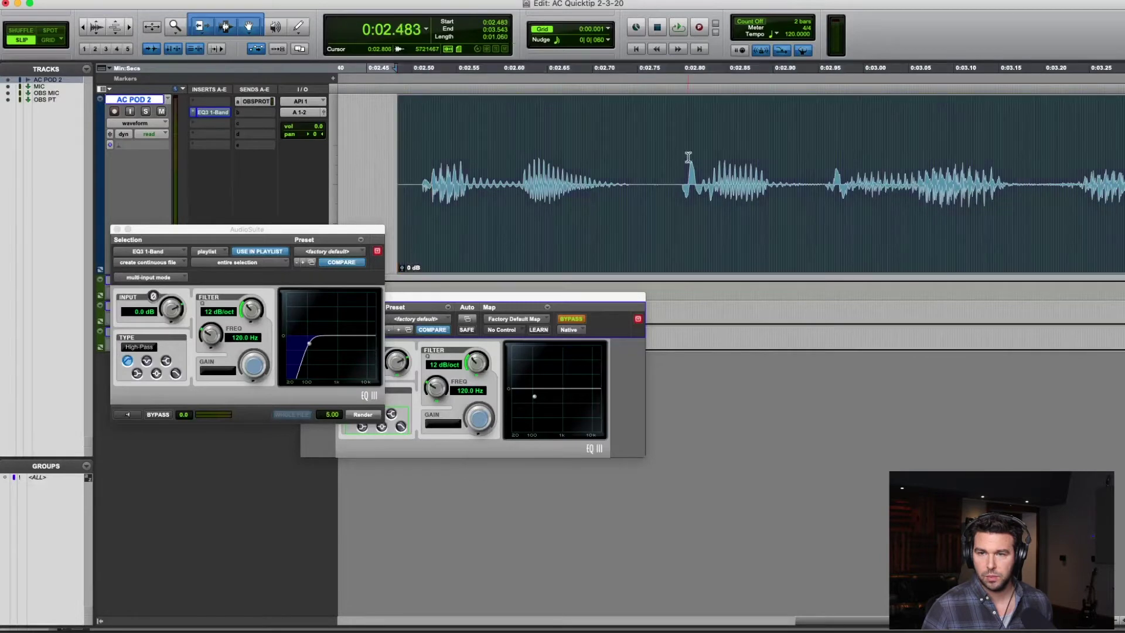
click(689, 157)
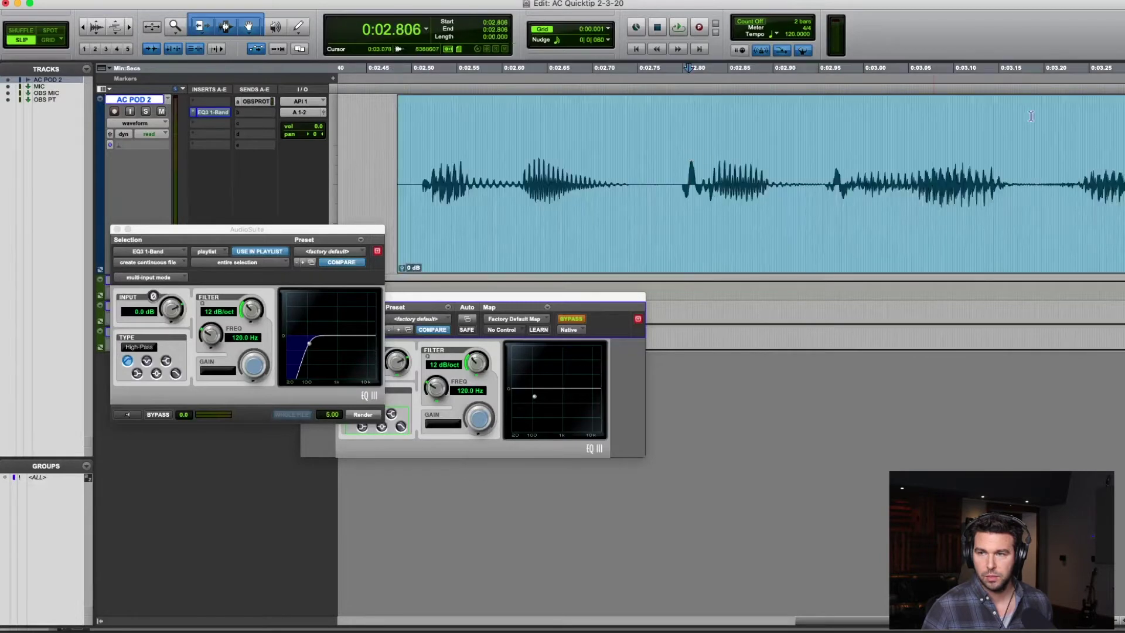
Show the clip effects controls, and close the track EQ and AudioSuite windows.
key(alt+6)
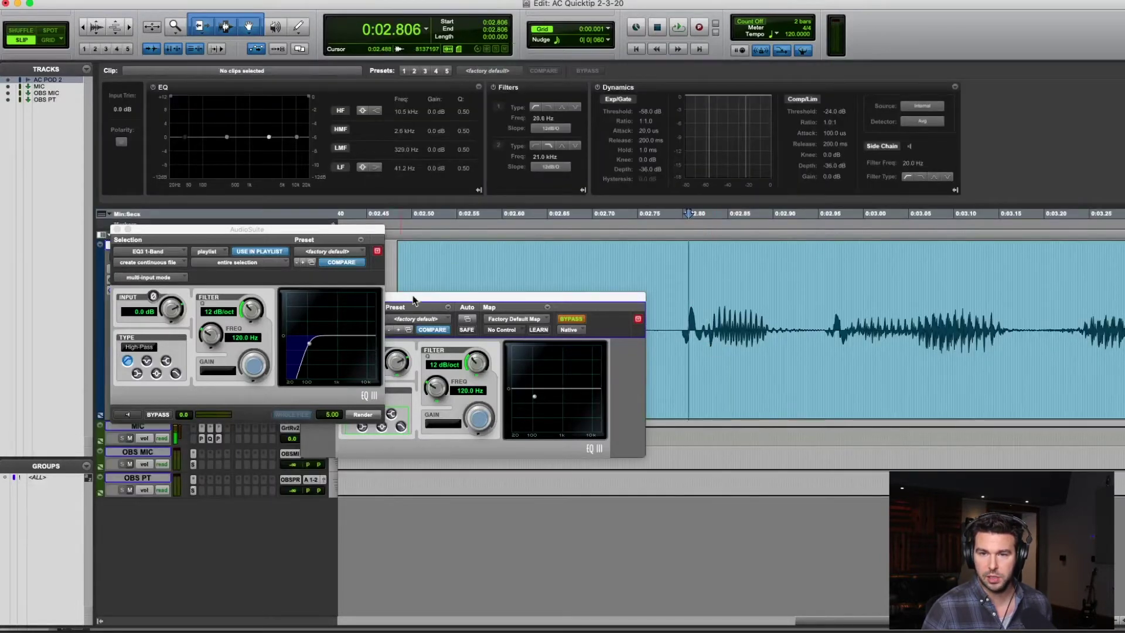
drag(390, 294, 431, 379)
click(348, 382)
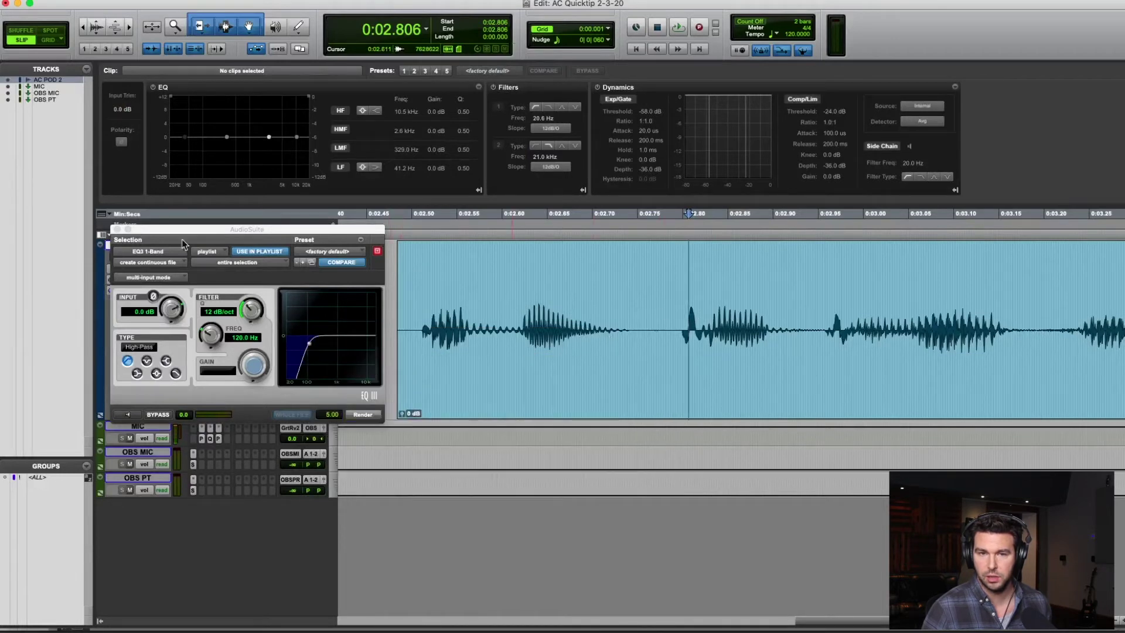
click(116, 229)
Separate the first plosive into its own clip, from 2.790 to 2.835 s.
click(691, 285)
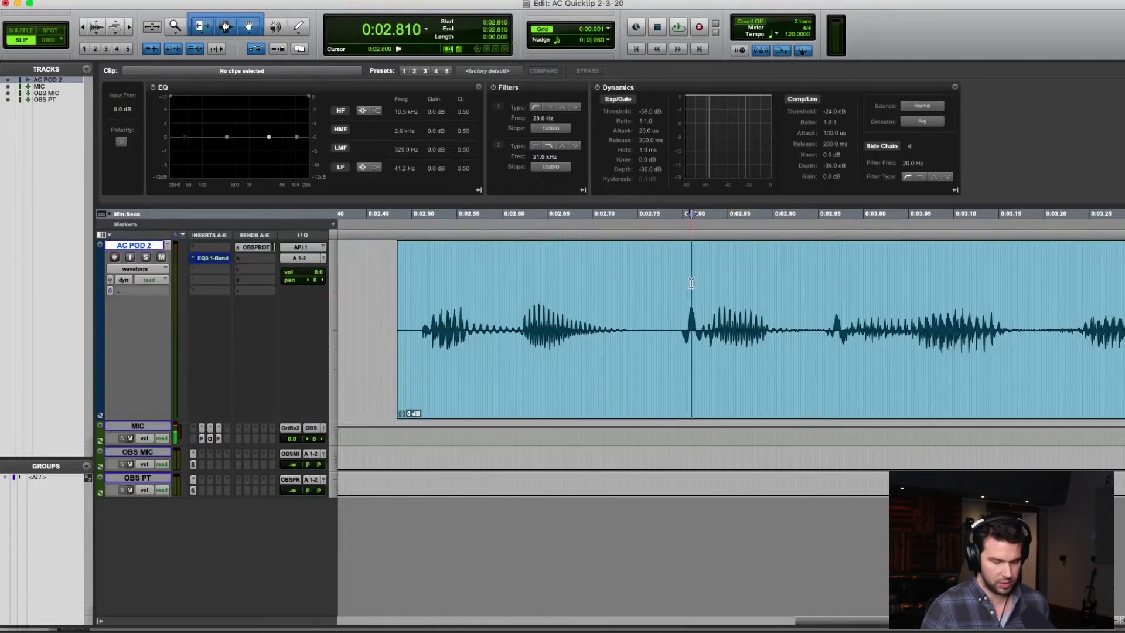
key(t)
drag(782, 315, 703, 326)
key(b)
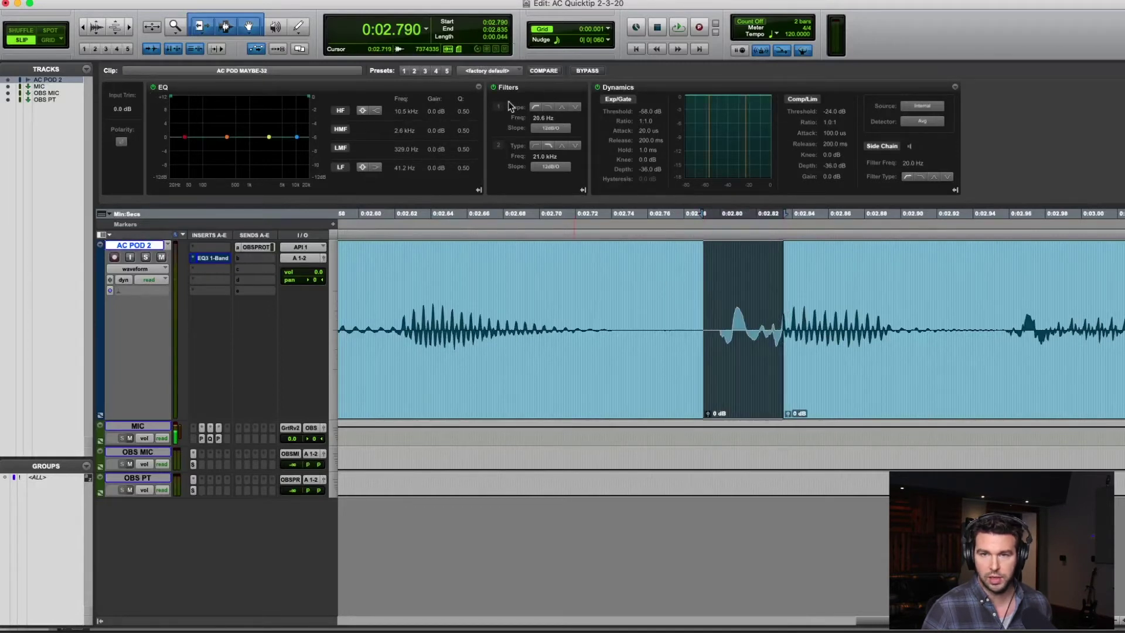
Enable clip effects filter 1 on the first plosive clip as a high-pass at 120 Hz.
click(533, 111)
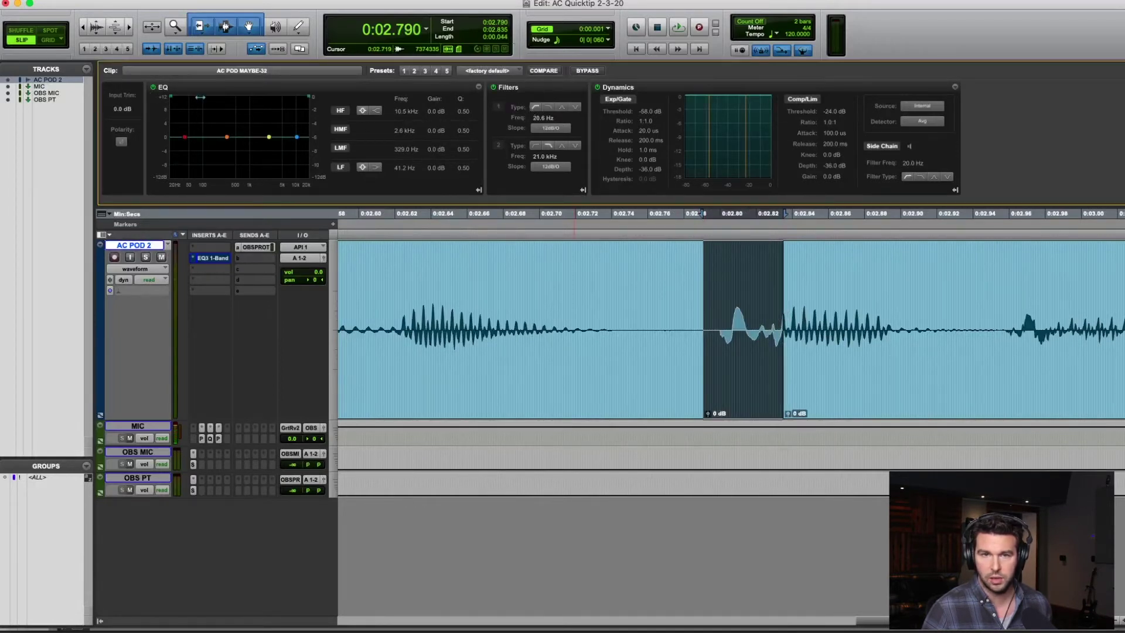
click(757, 290)
click(753, 365)
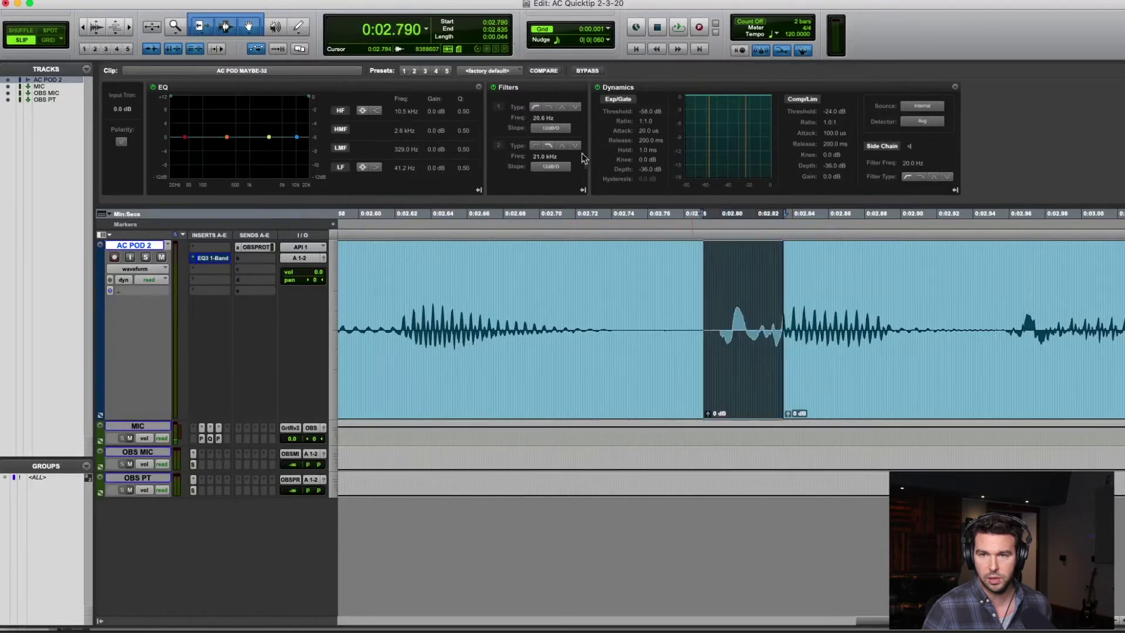
click(498, 106)
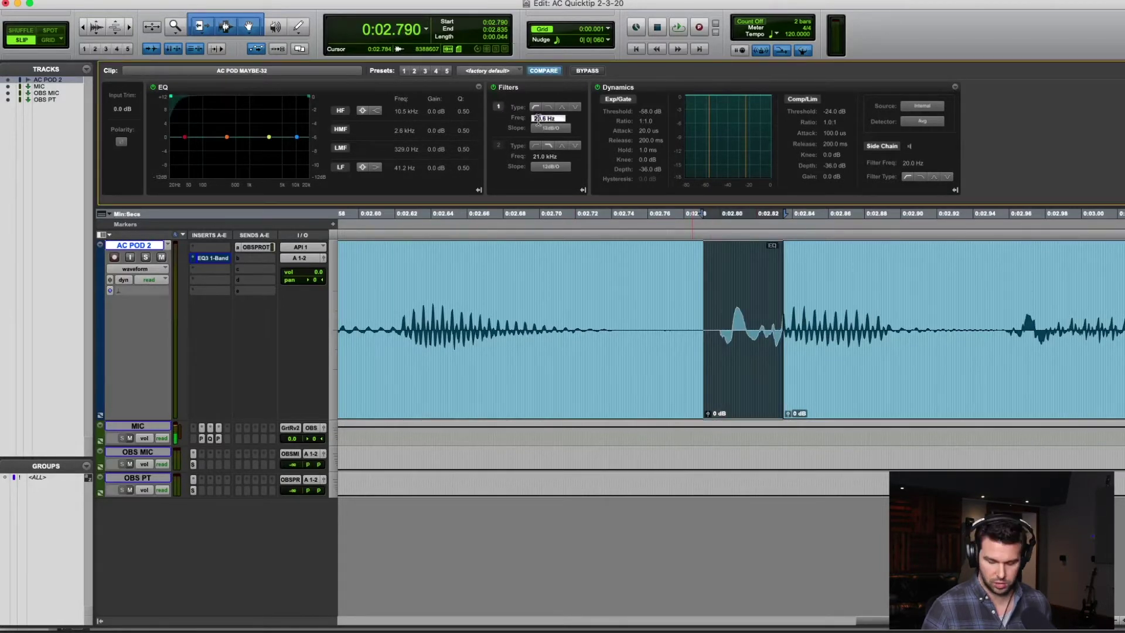
text(1)
key(Return)
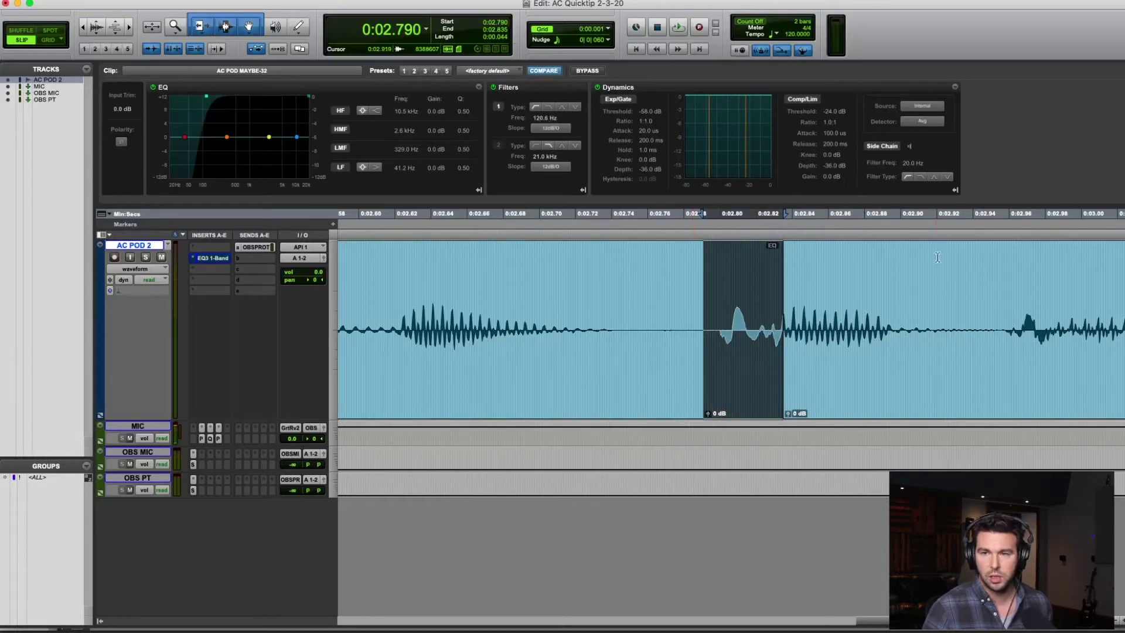
Separate the second plosive from 2.949 to 2.986 s and enable its clip effects high-pass filter at 120 Hz.
drag(1054, 313, 989, 322)
key(super+e)
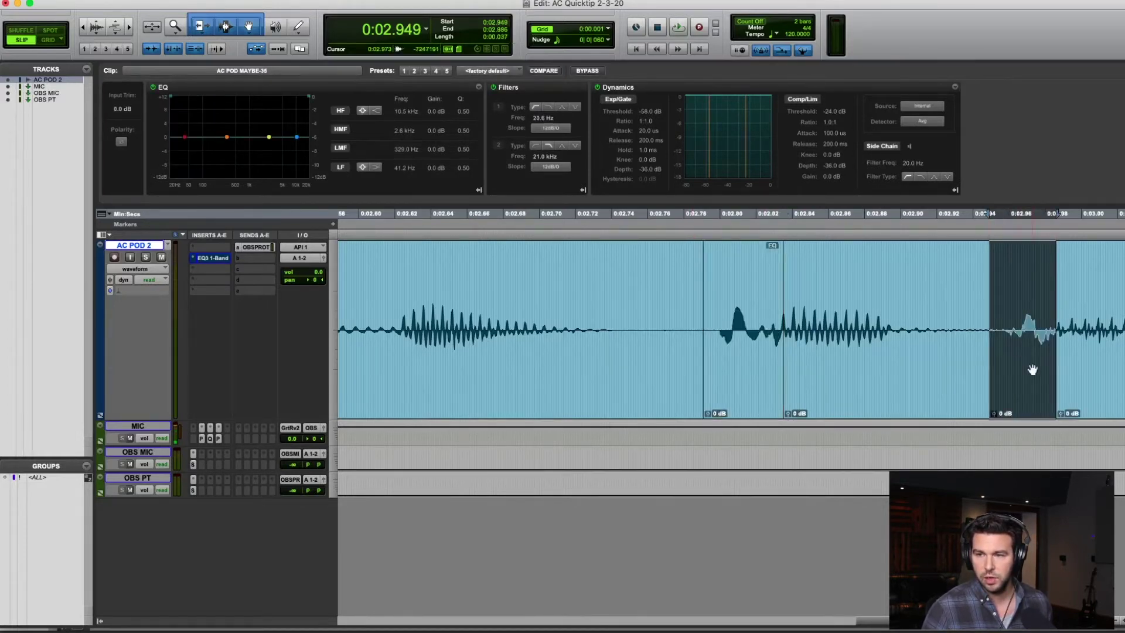
click(498, 107)
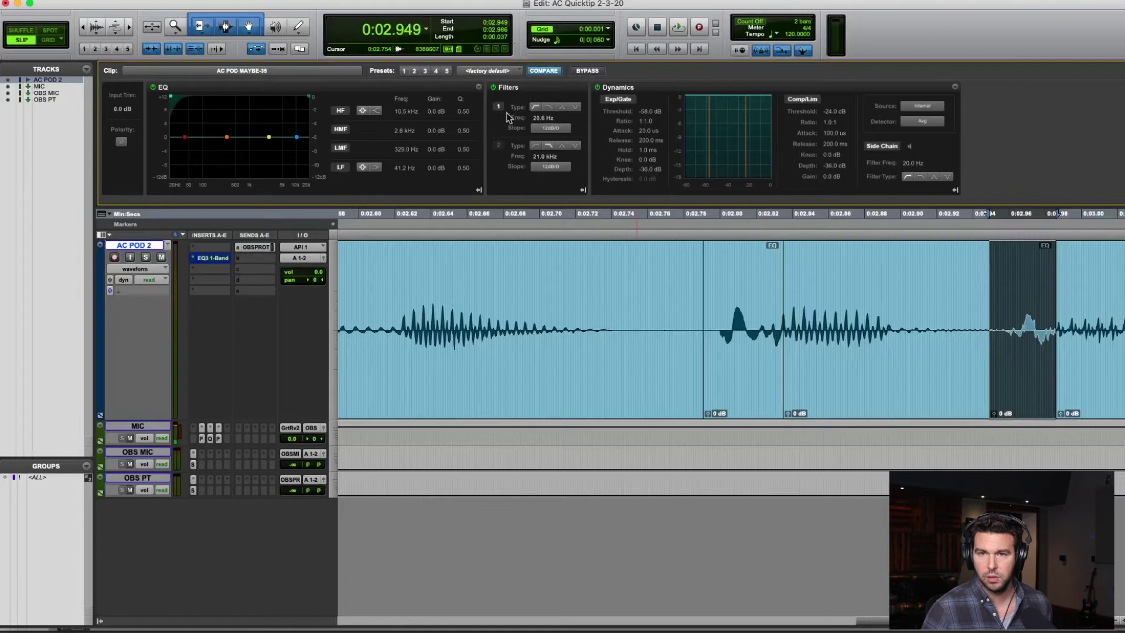
click(537, 119)
text(120)
key(Return)
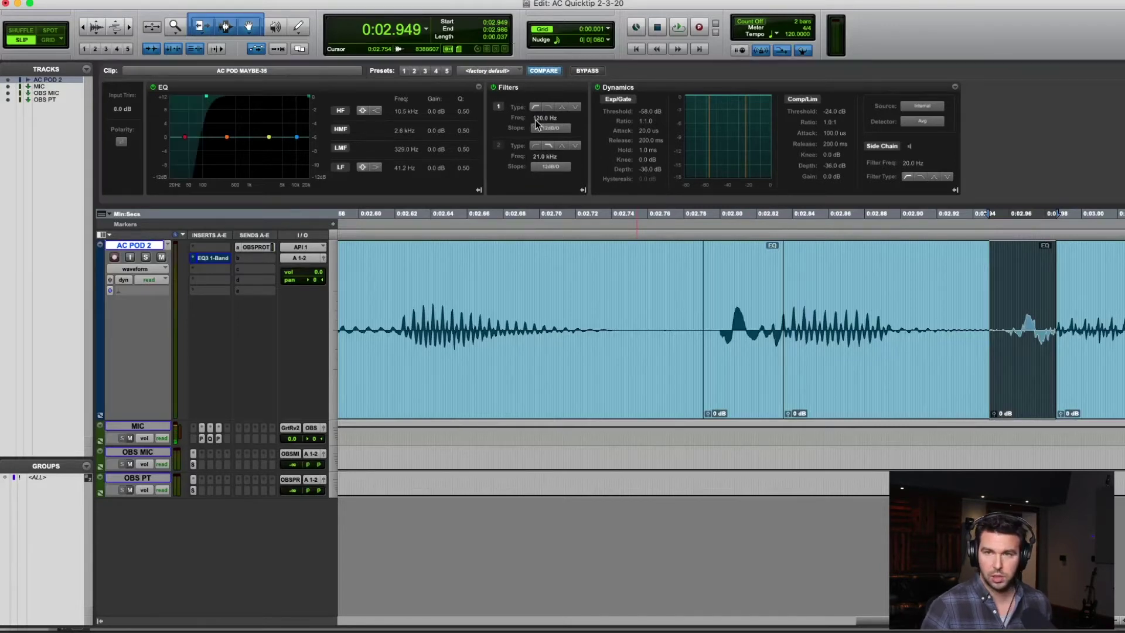
Play back the passage with the clip effects filters twice, starting before the first plosive.
click(571, 284)
key(space)
key(space)
click(506, 298)
key(space)
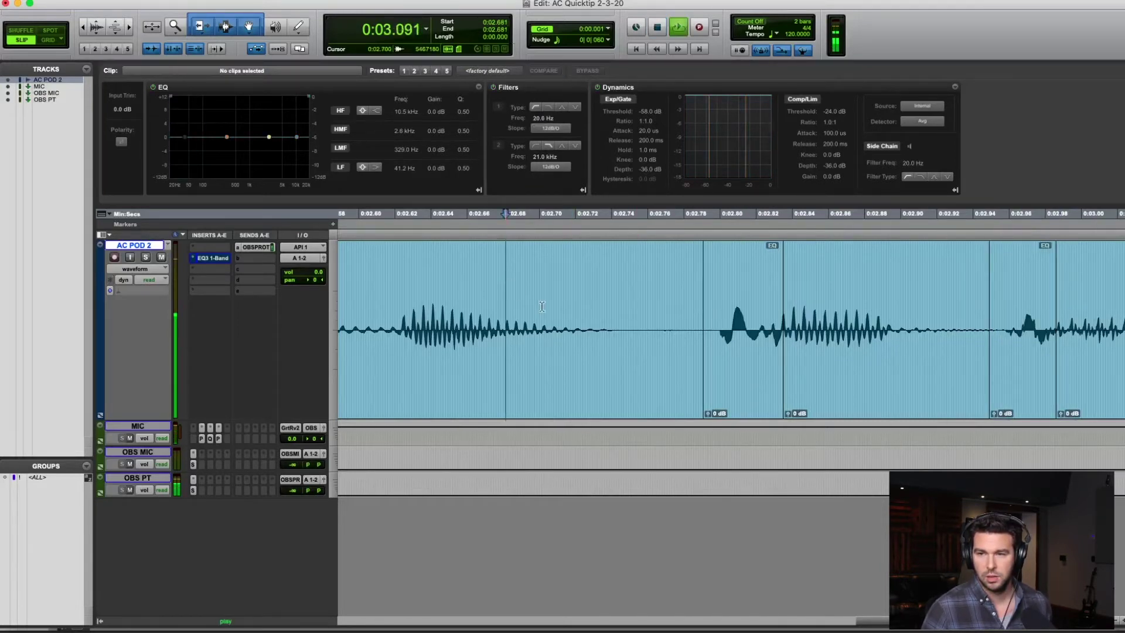
key(space)
Lower the clip gain of the first plosive clip to -5.0 dB.
click(745, 372)
key(ctrl+shift+Down)
key(ctrl+shift+Down)
key(ctrl+shift+Down)
key(ctrl+shift+Down)
key(ctrl+shift+Down)
key(ctrl+shift+Down)
key(ctrl+shift+Down)
key(ctrl+shift+Down)
key(ctrl+shift+Down)
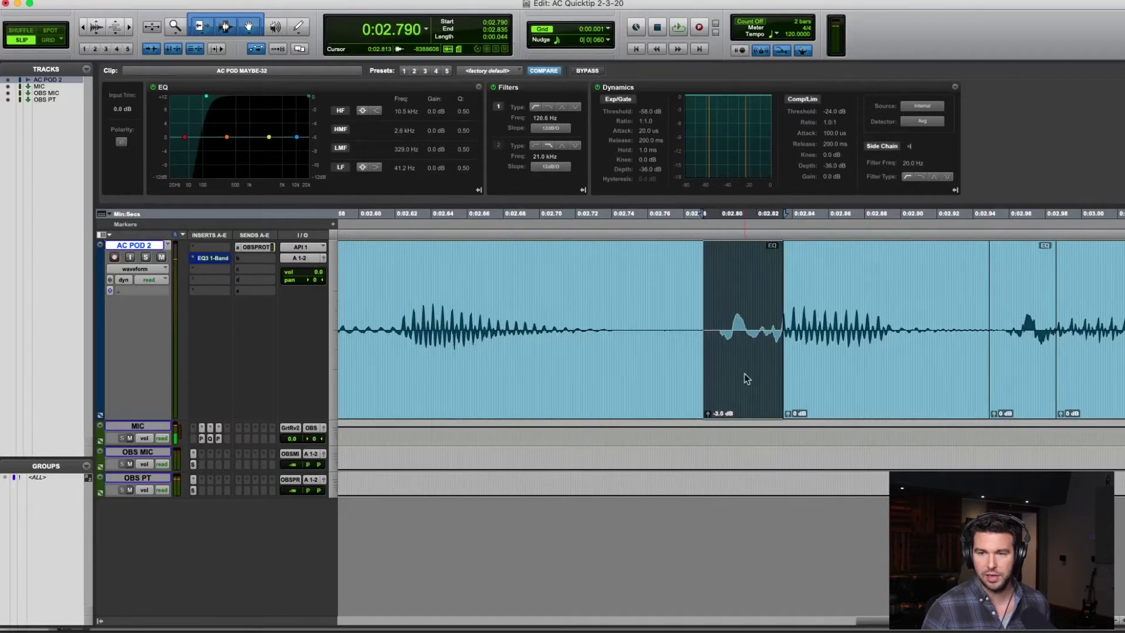
Play back the passage from 2.701 s to check the reduced gain on the first plosive.
click(542, 314)
key(space)
key(space)
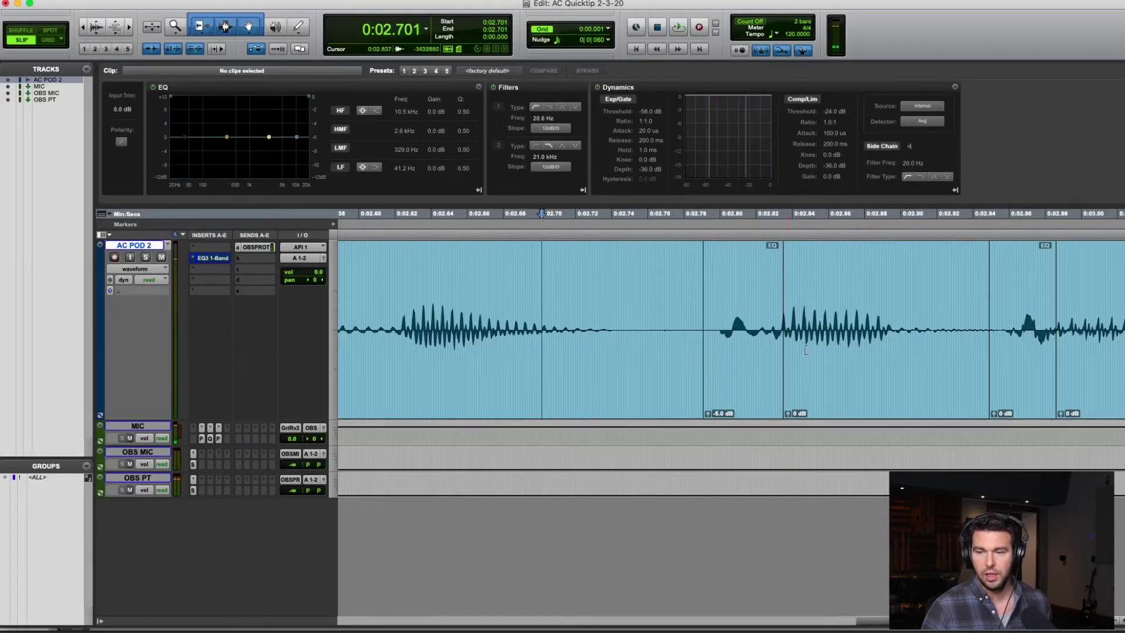
click(858, 313)
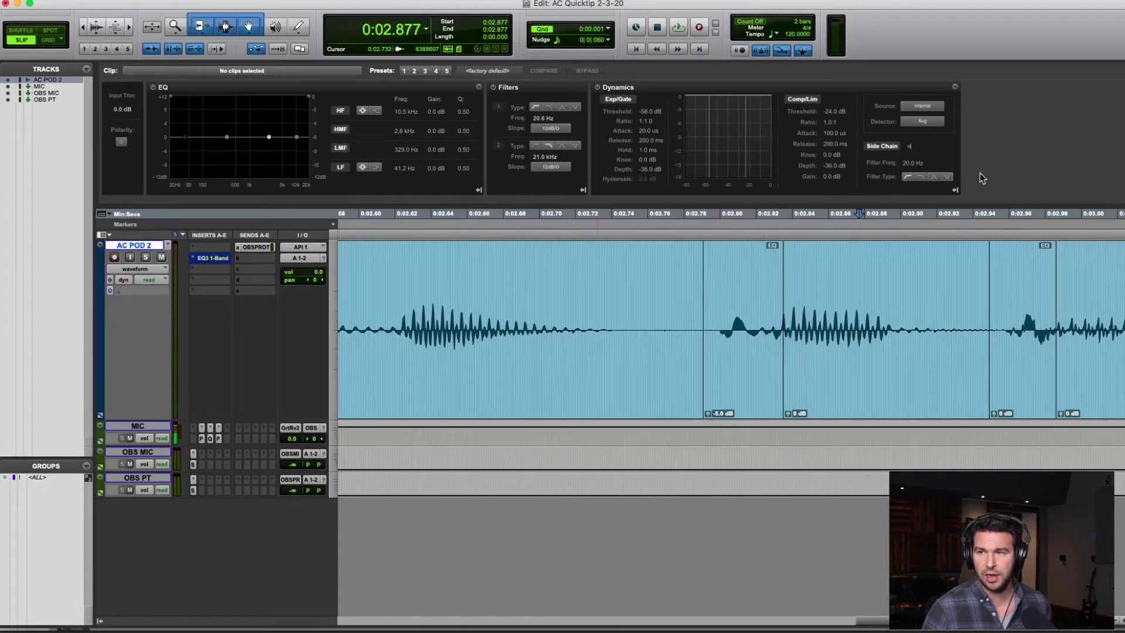
Hide the clip effects controls and extend the last clip back to about 2.745 s over the plosive edits, restoring the original audio.
key(alt+6)
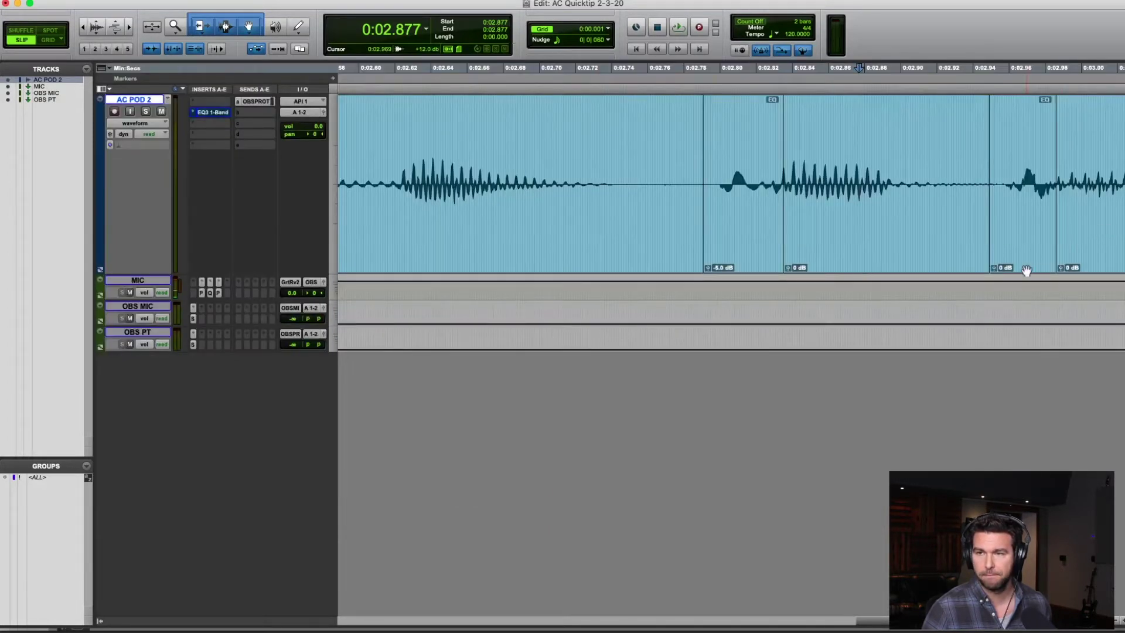
drag(1060, 167, 625, 180)
key(Tab)
scroll(625, 181, right, 5)
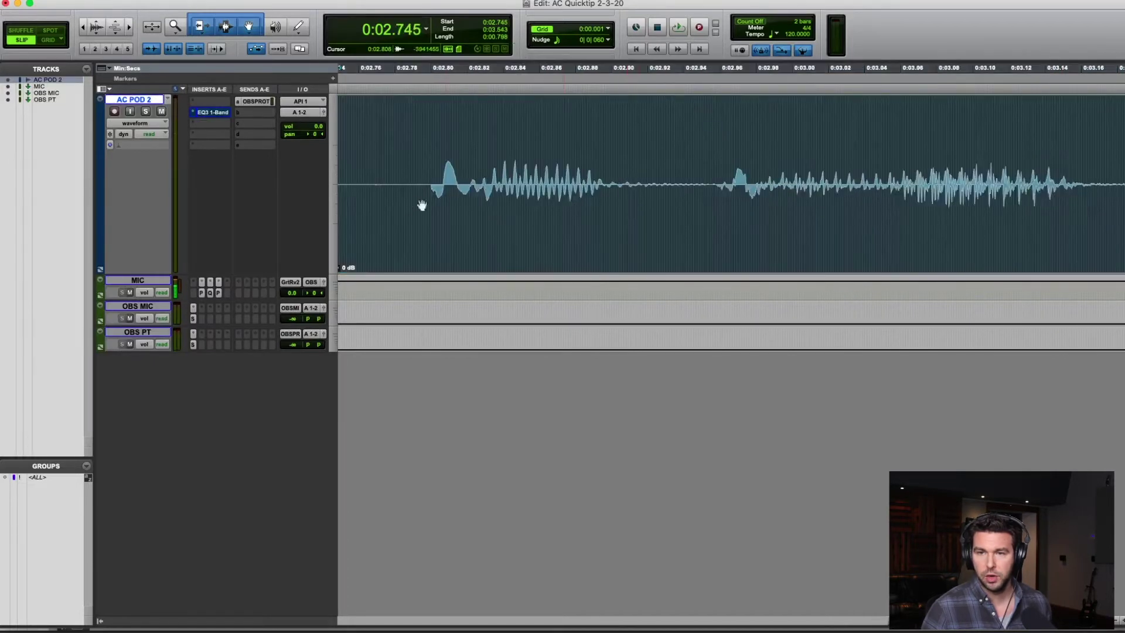
Split the clip at 2.798 s and add a 35 ms equal-gain fade-in with a slow-starting curve over the first plosive.
click(427, 170)
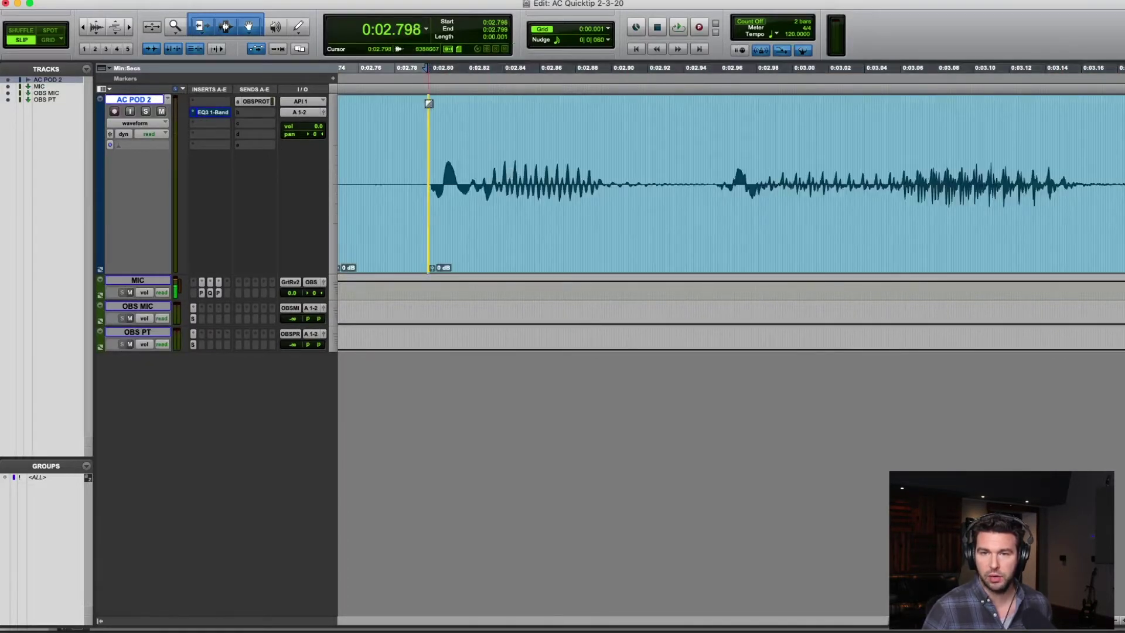
drag(428, 100, 490, 103)
double_click(467, 258)
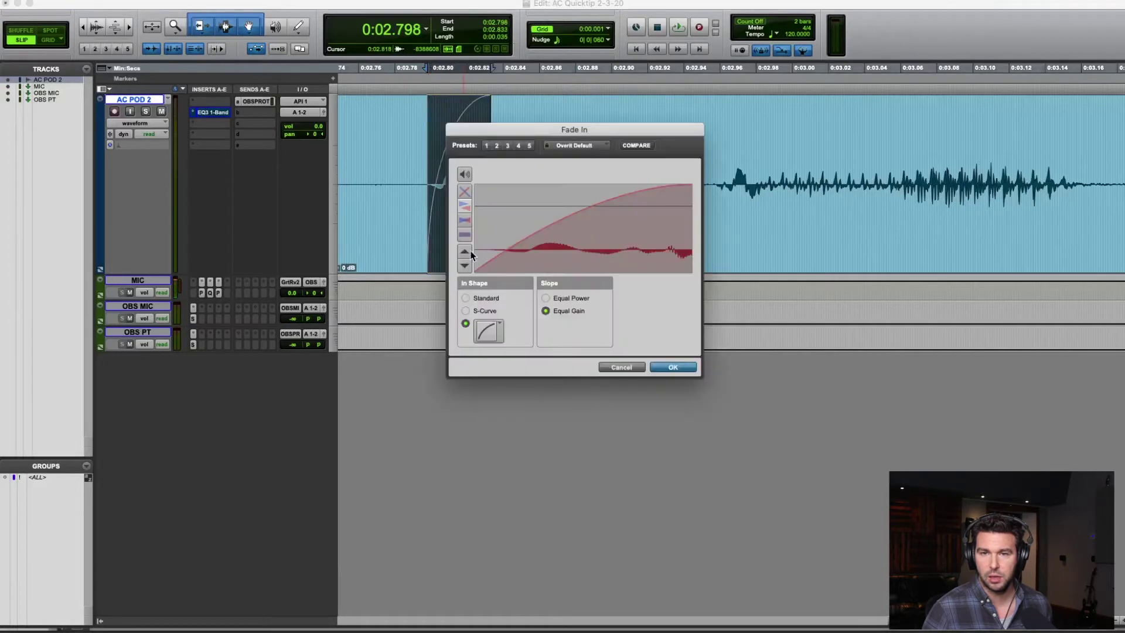
click(502, 339)
click(495, 370)
click(661, 368)
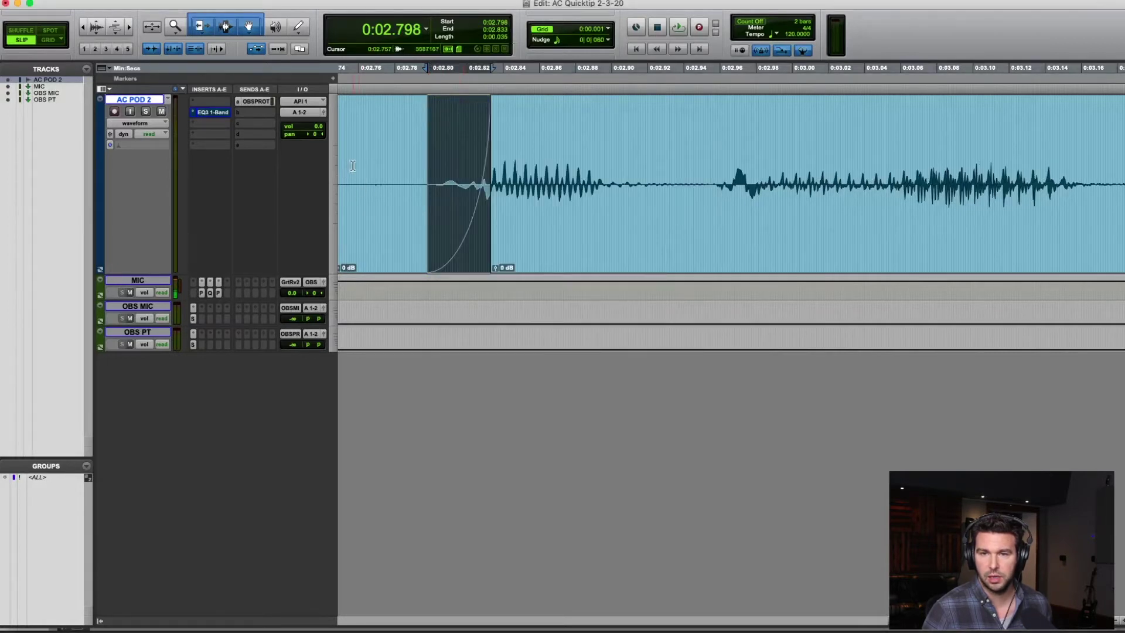
Play back the faded first plosive from just before the fade-in.
click(353, 165)
key(space)
key(space)
Separate the second plosive at 2.952 s and cover it with a 33 ms equal-gain fade-in using a slow-starting curve.
drag(706, 179, 767, 180)
key(super+f)
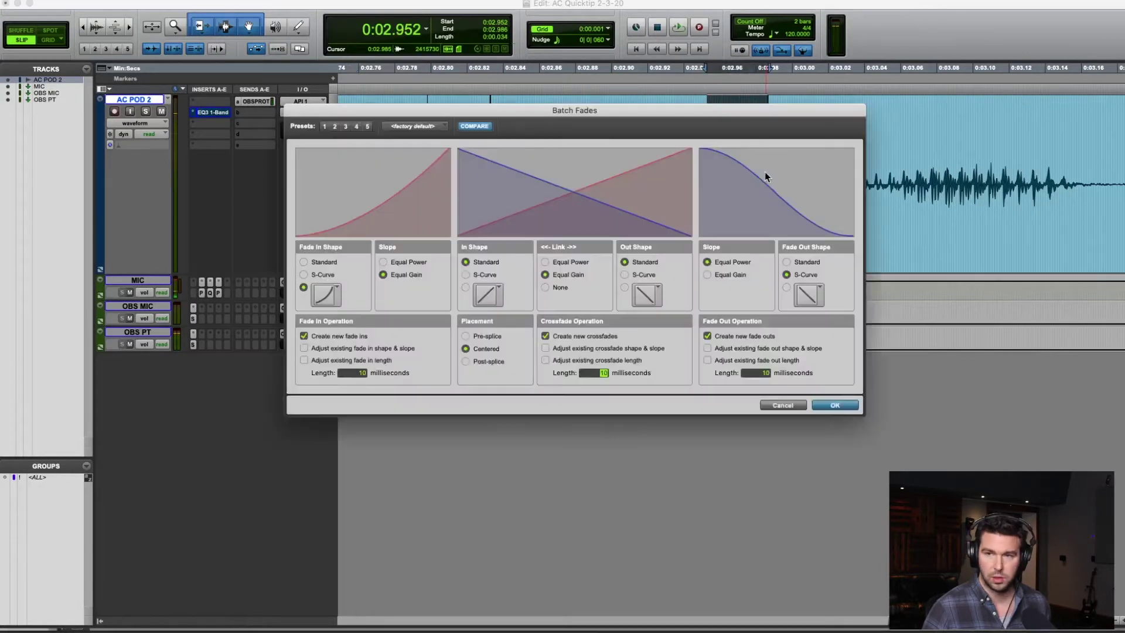
click(779, 406)
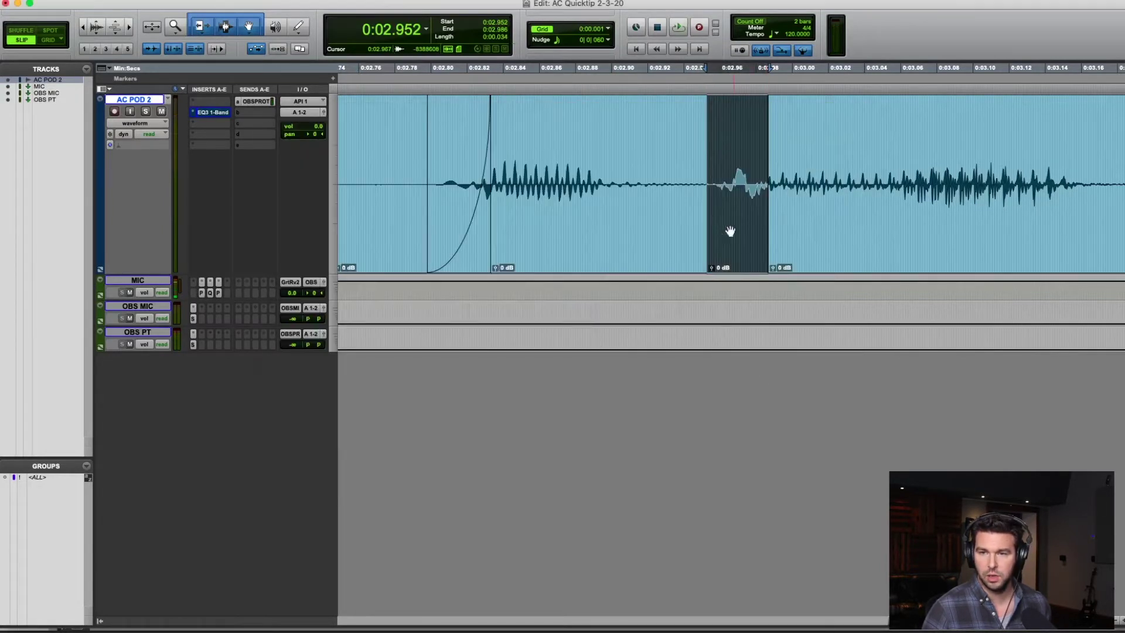
drag(705, 104, 772, 105)
double_click(728, 227)
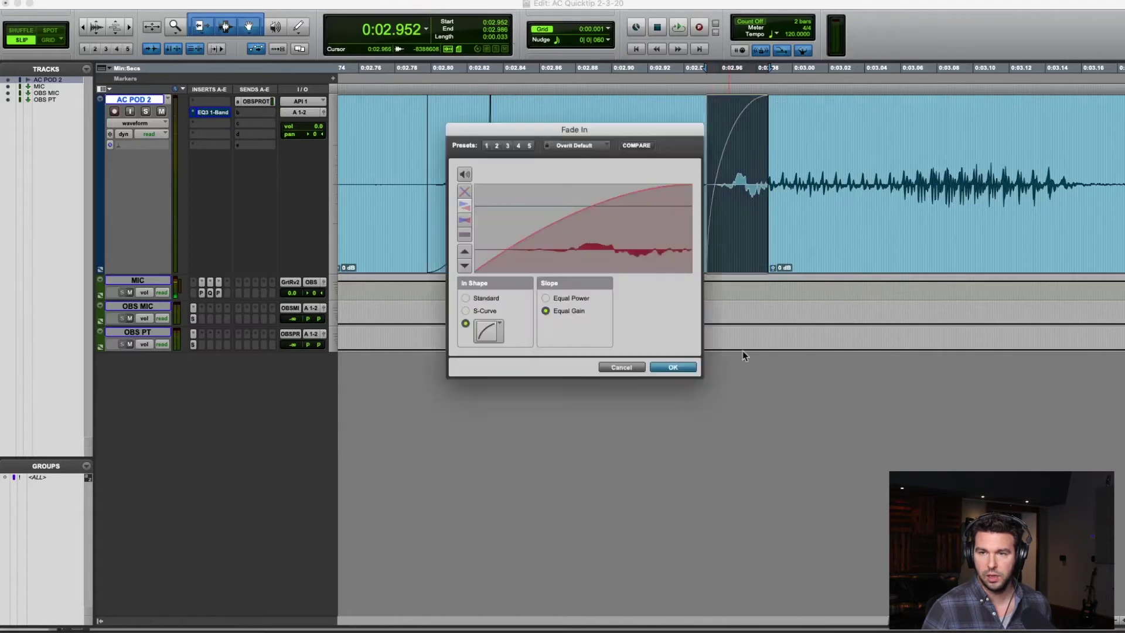
click(502, 331)
click(507, 367)
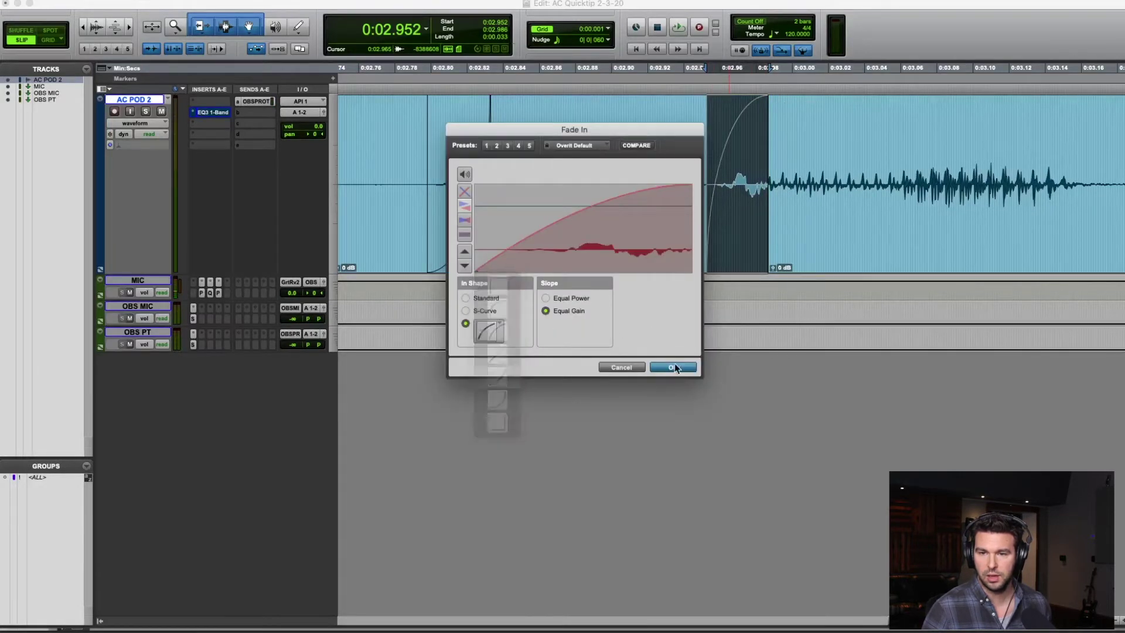
click(657, 368)
Play back the passage with both fade-ins several times, starting before the first plosive.
click(397, 153)
key(space)
key(space)
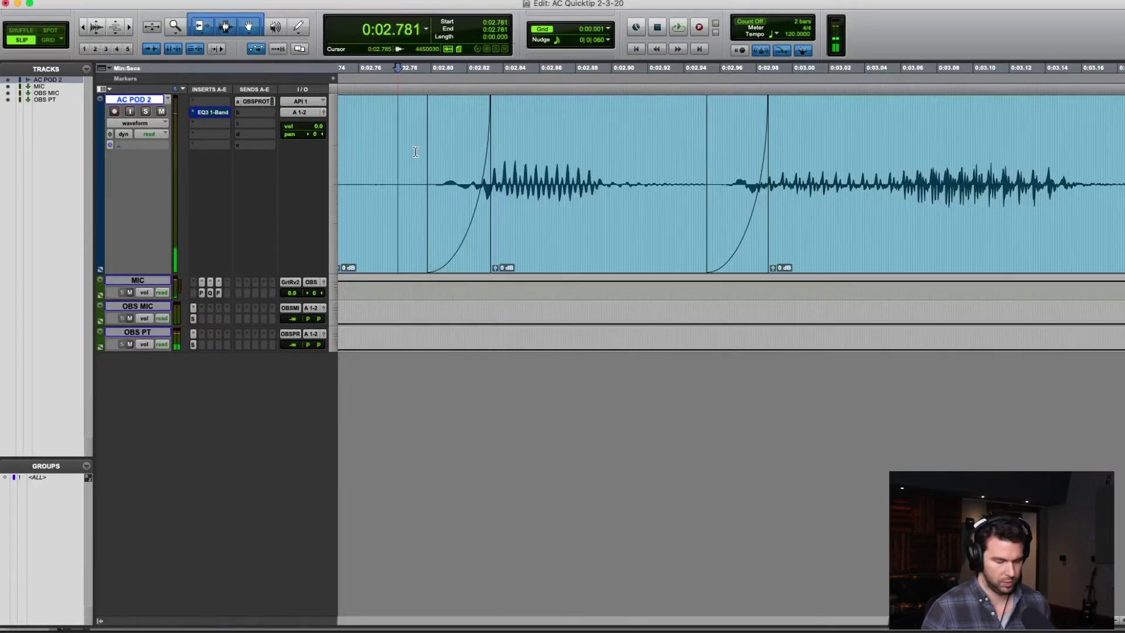
key(r)
click(447, 143)
key(space)
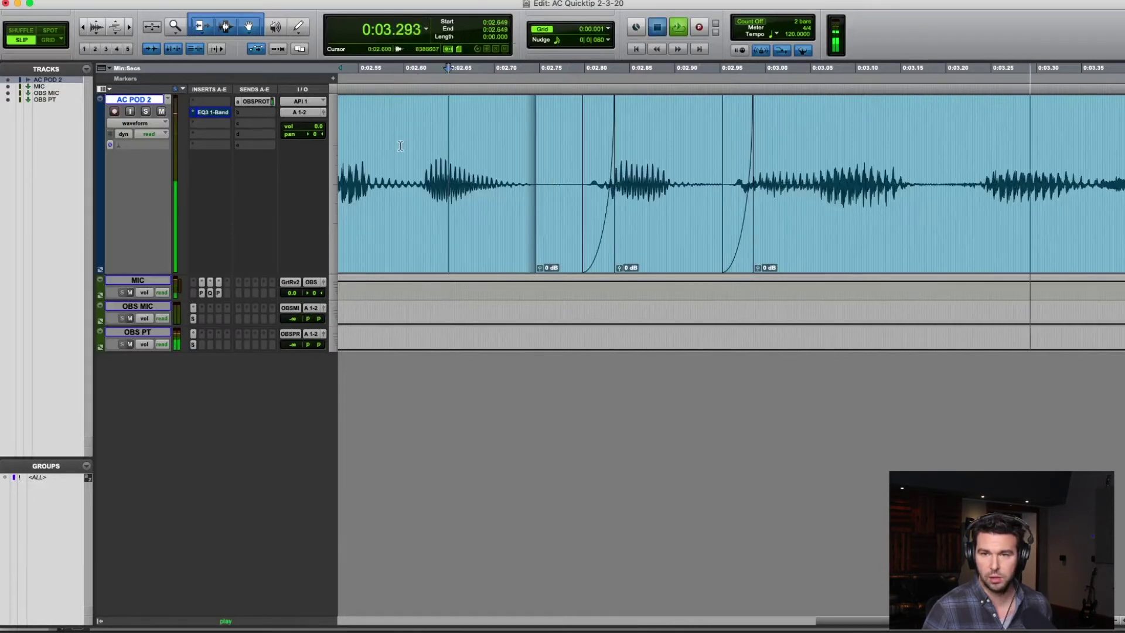
click(400, 146)
key(space)
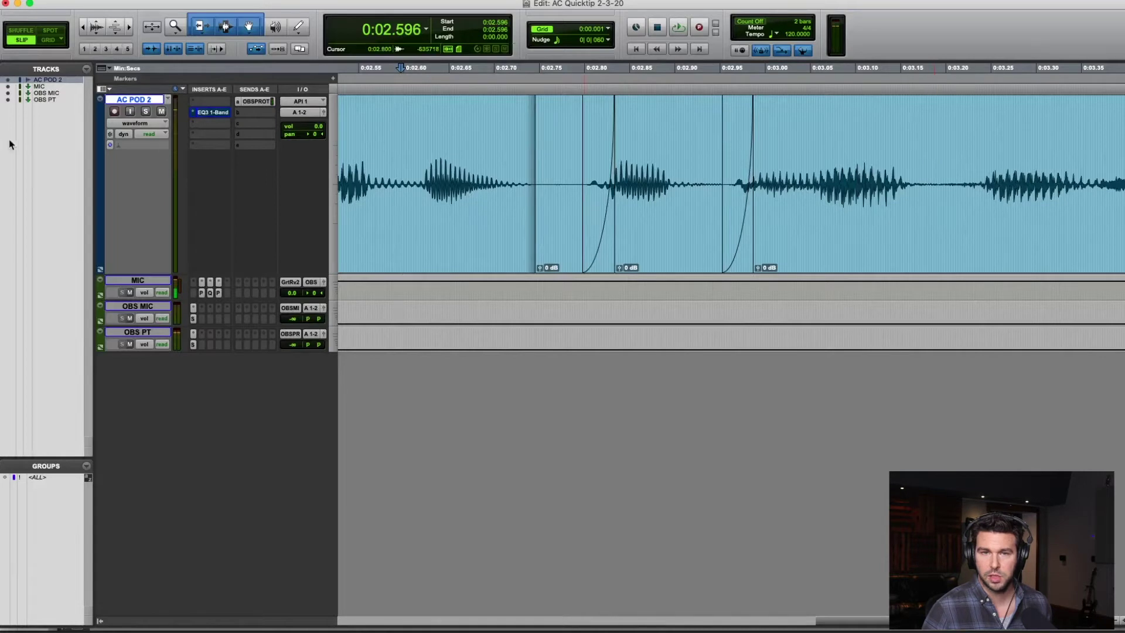
Open the track's EQ3 1-Band insert with its 120 Hz high-pass active, and play the faded passage through it several times.
click(219, 113)
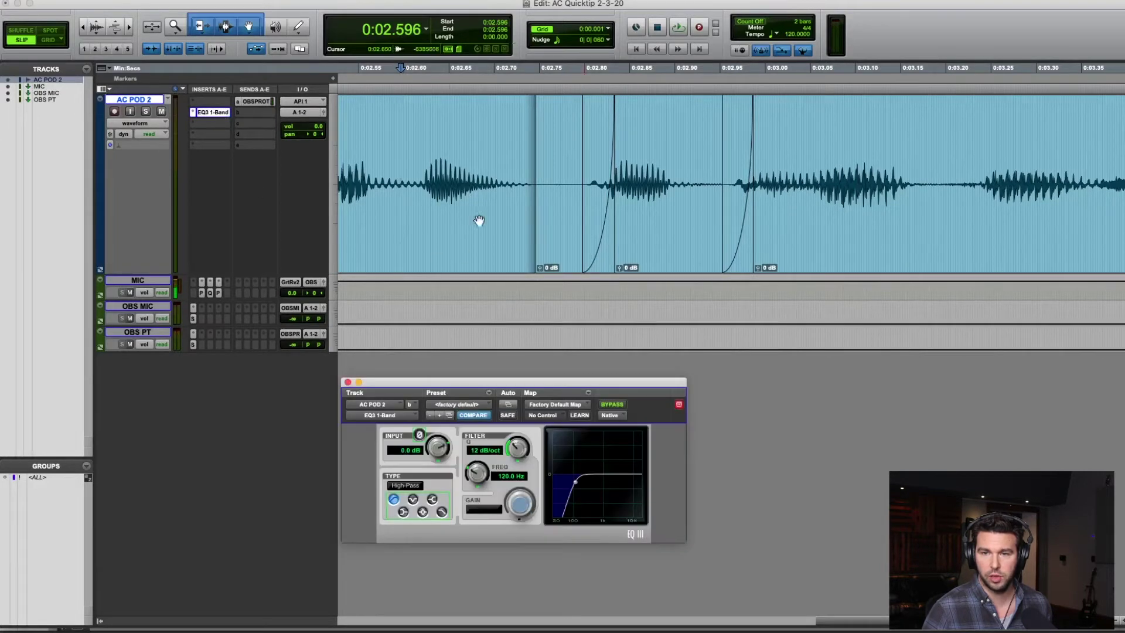
click(486, 151)
key(space)
click(406, 152)
key(space)
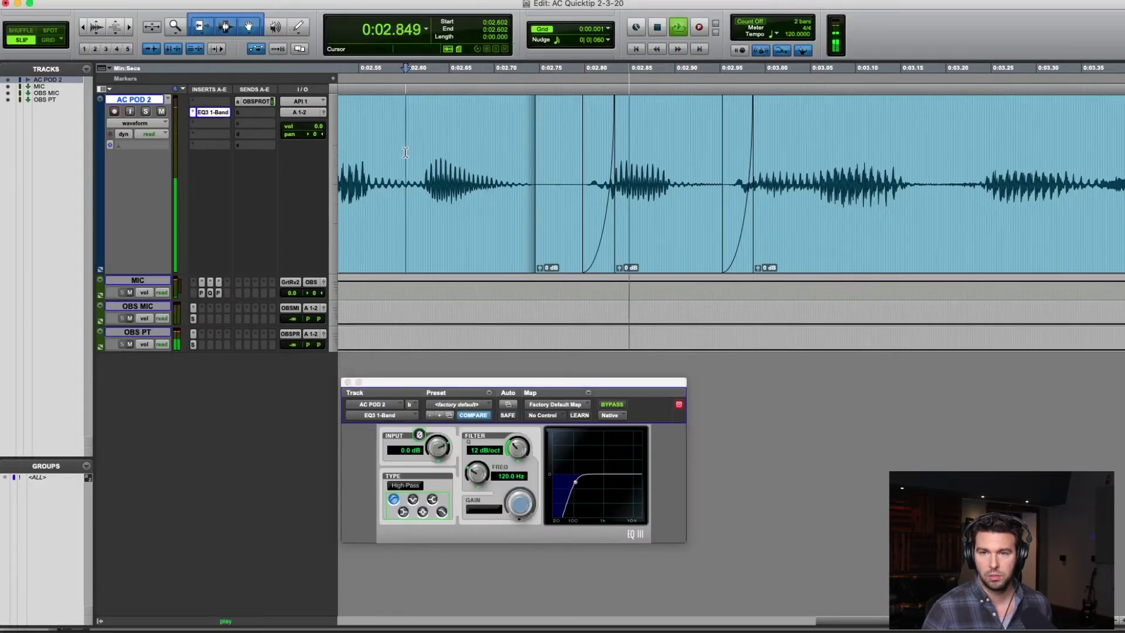
key(space)
click(400, 152)
key(space)
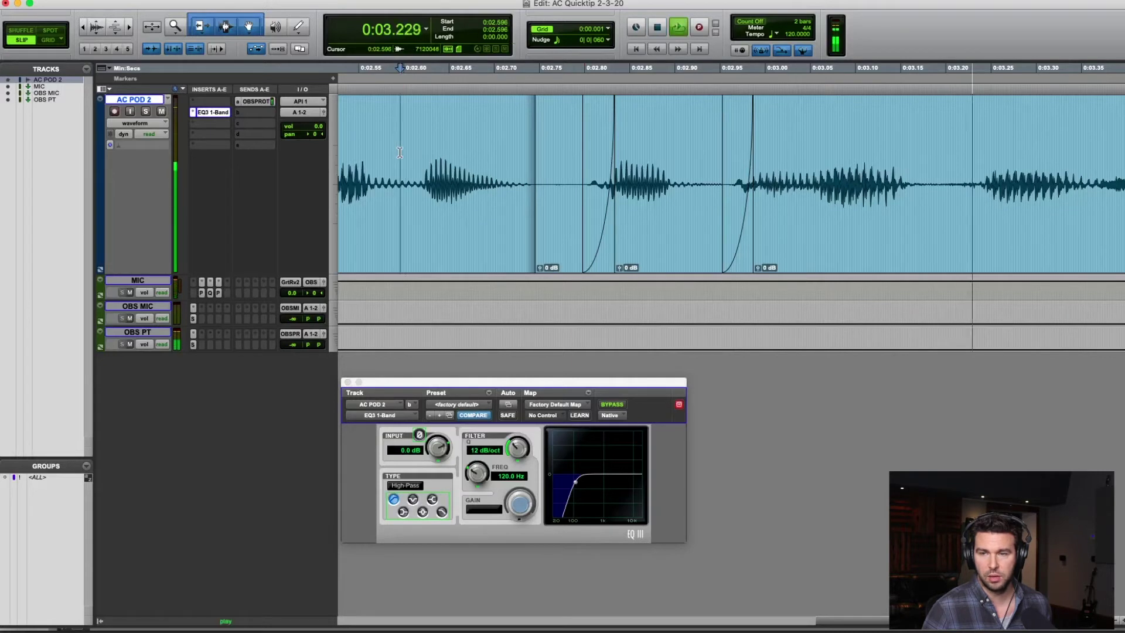
key(space)
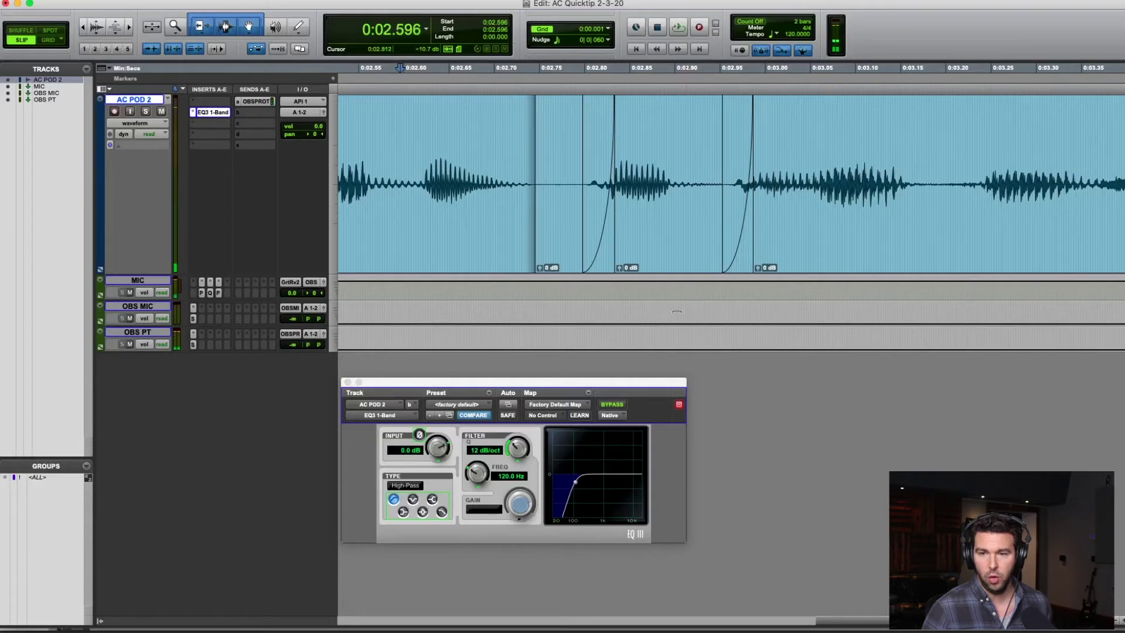
Select the fade-in over the first plosive and the one over the second in turn.
click(601, 266)
click(745, 262)
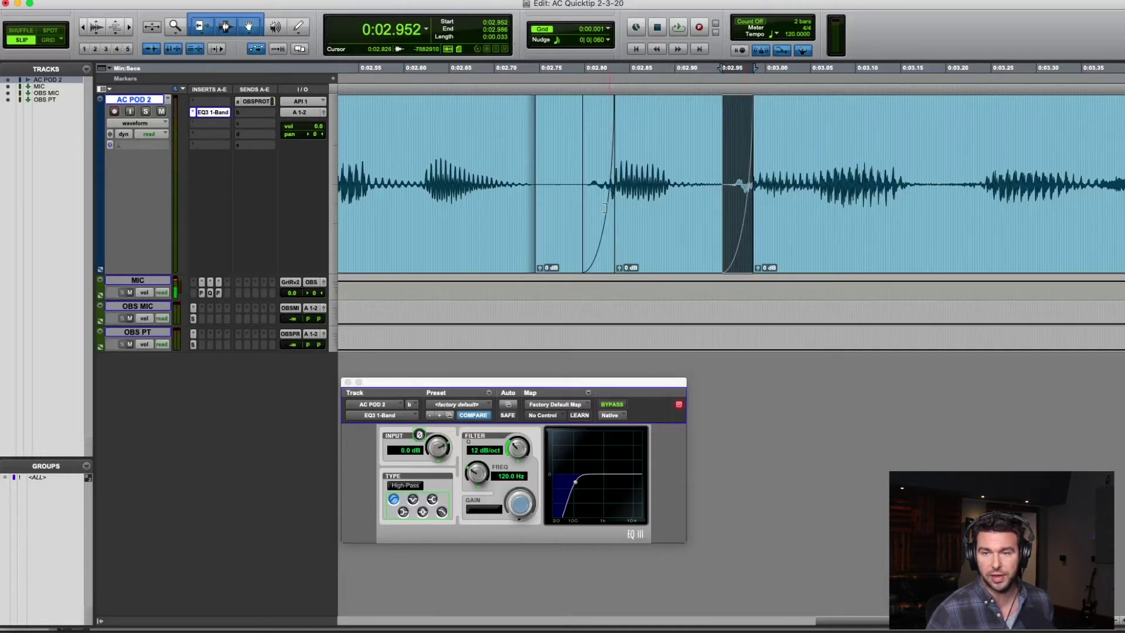
Play the faded passage again from just before the first faded plosive.
click(495, 174)
key(space)
key(space)
click(667, 141)
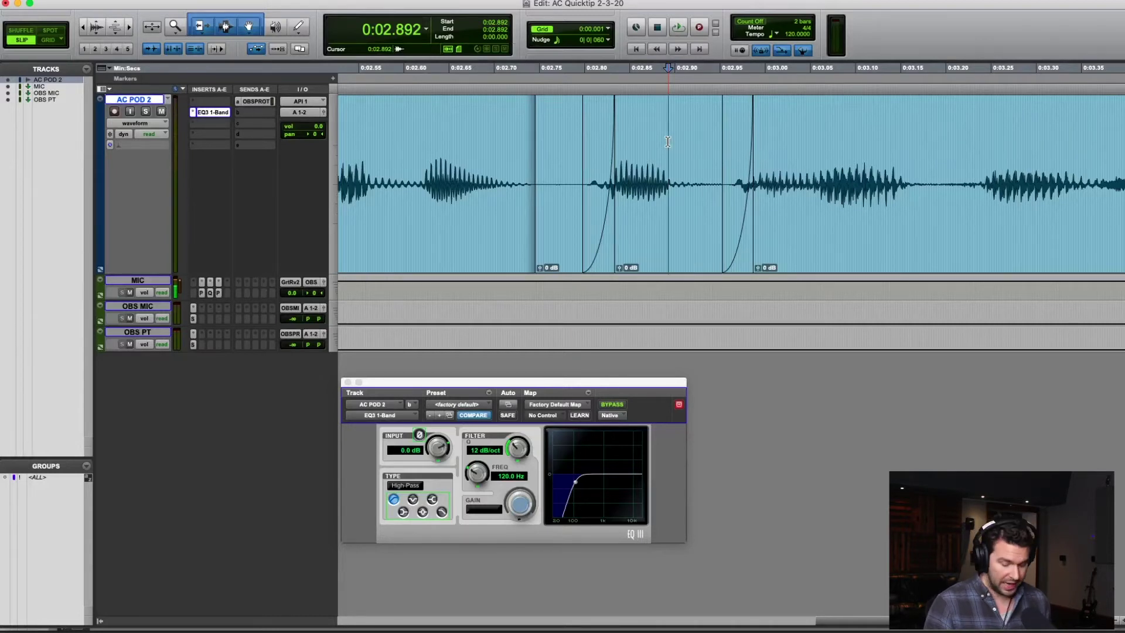
Return to the session start, select the whole first clip on AC POD 2 and play it.
key(Return)
key(r)
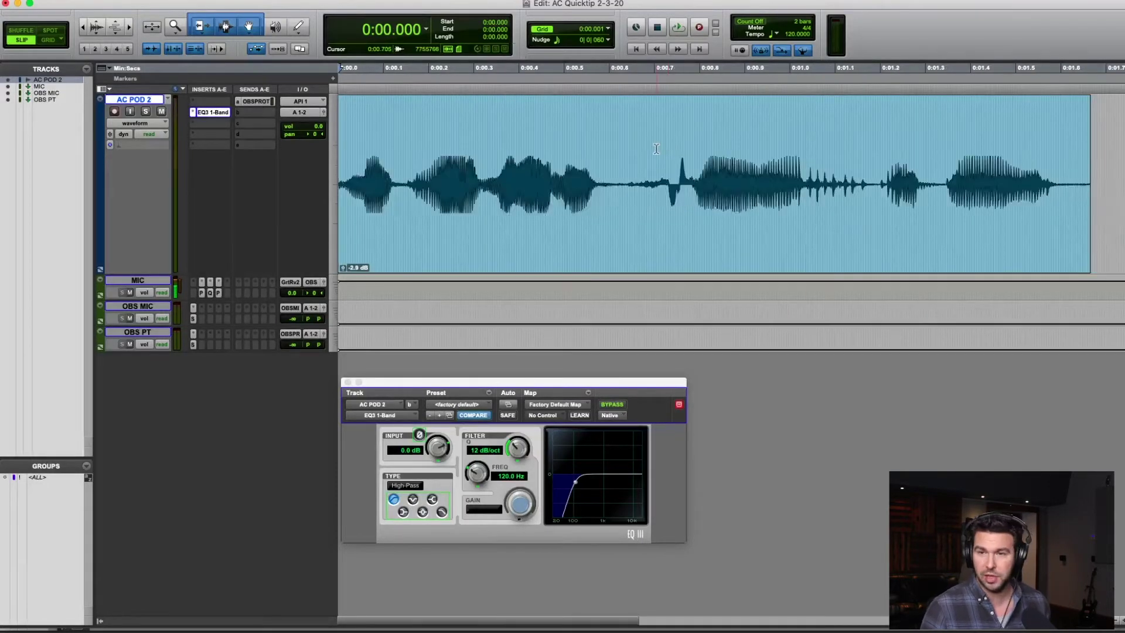
click(622, 162)
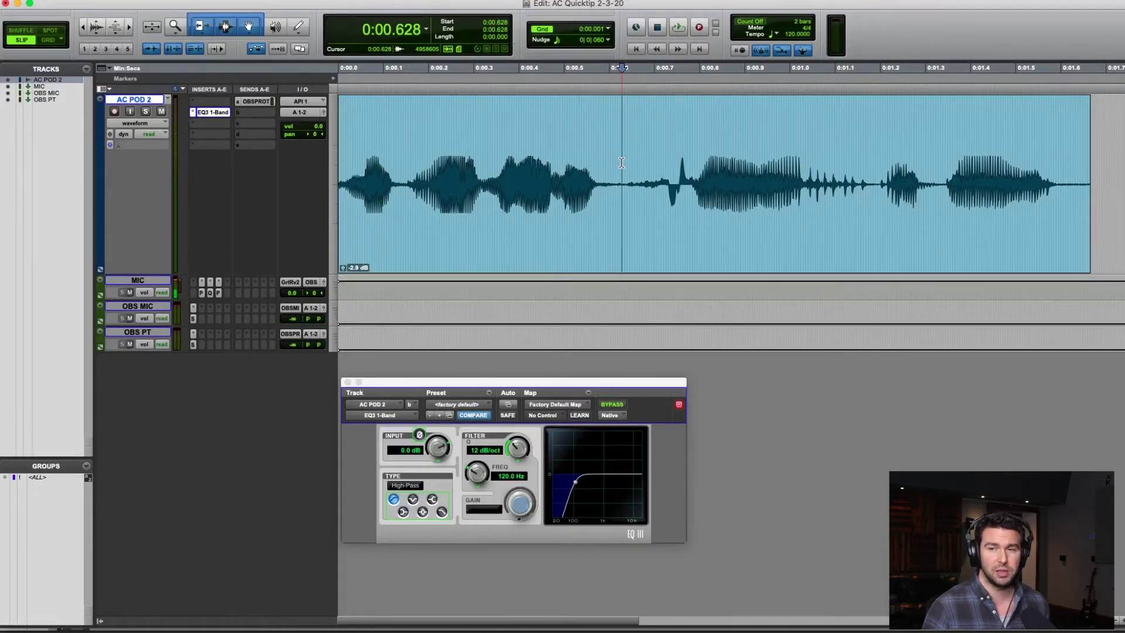
click(620, 238)
key(space)
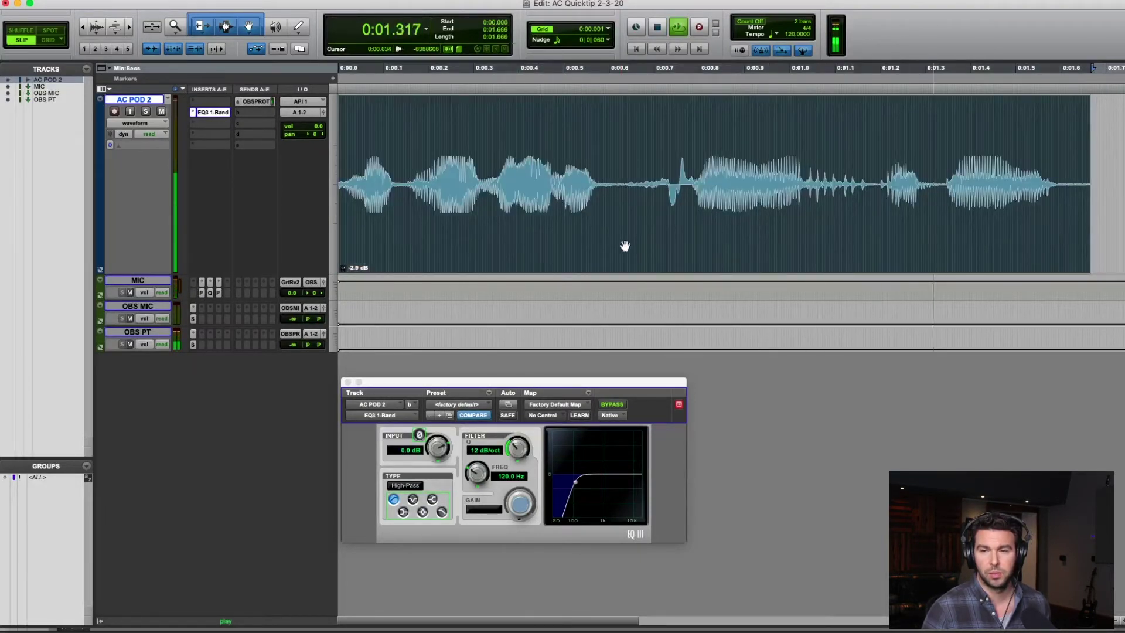
Play the first clip repeatedly from about 0.6 s, just before its plosive.
click(611, 158)
key(space)
key(space)
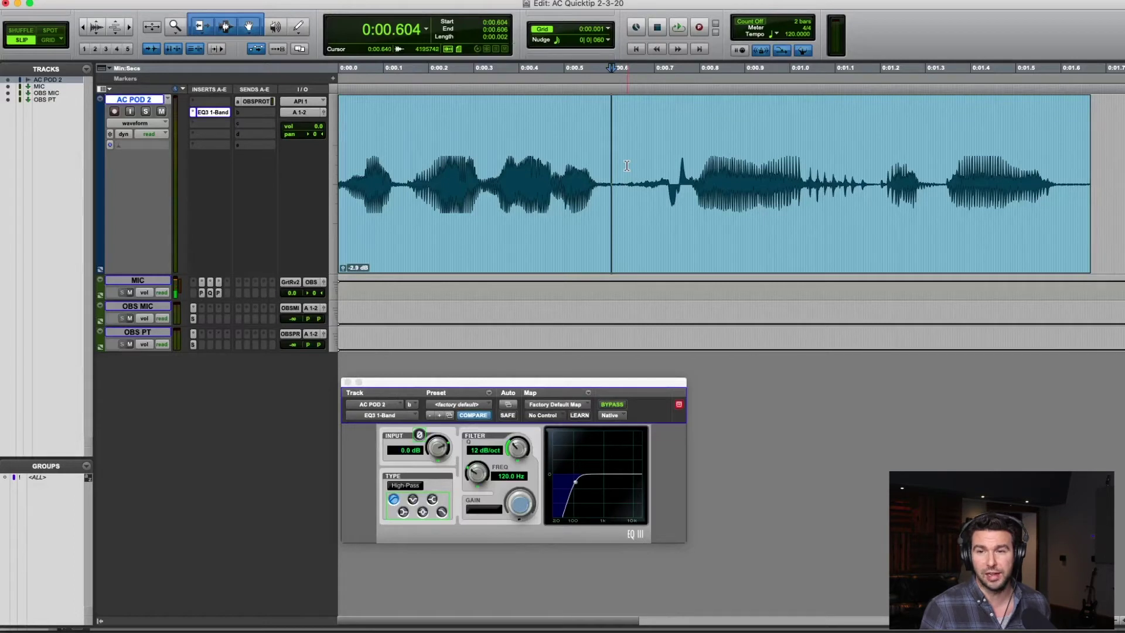
key(space)
key(space)
click(615, 170)
key(space)
key(space)
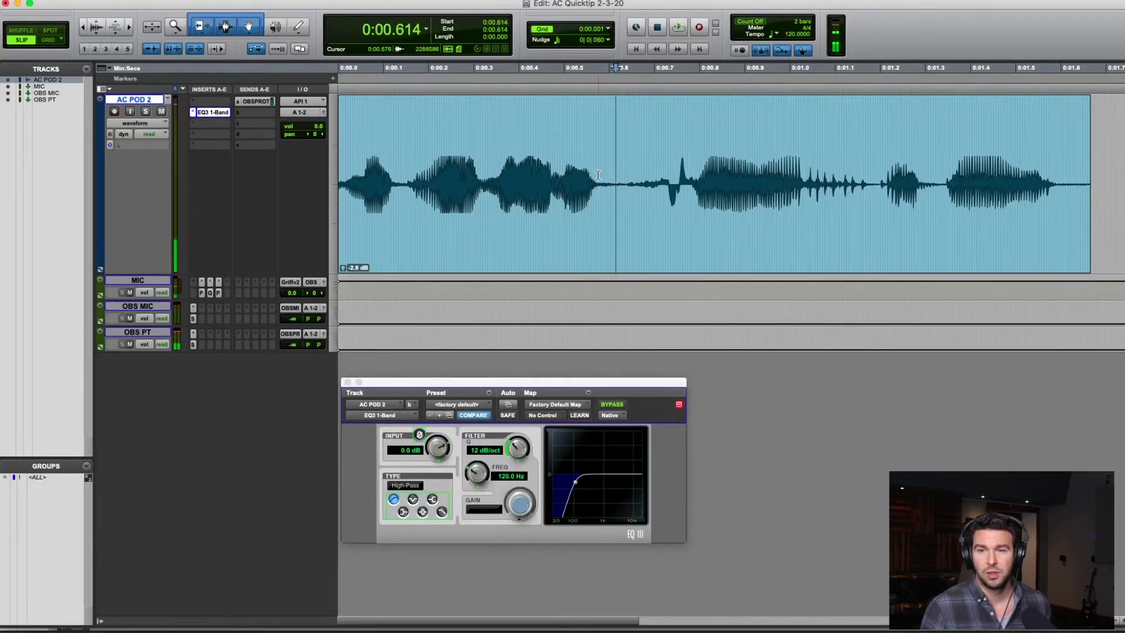
key(space)
key(space)
Select 0.640 to 1.181 s around the plosive and compare its playback with the EQ3 1-Band bypassed and active.
drag(627, 183, 872, 196)
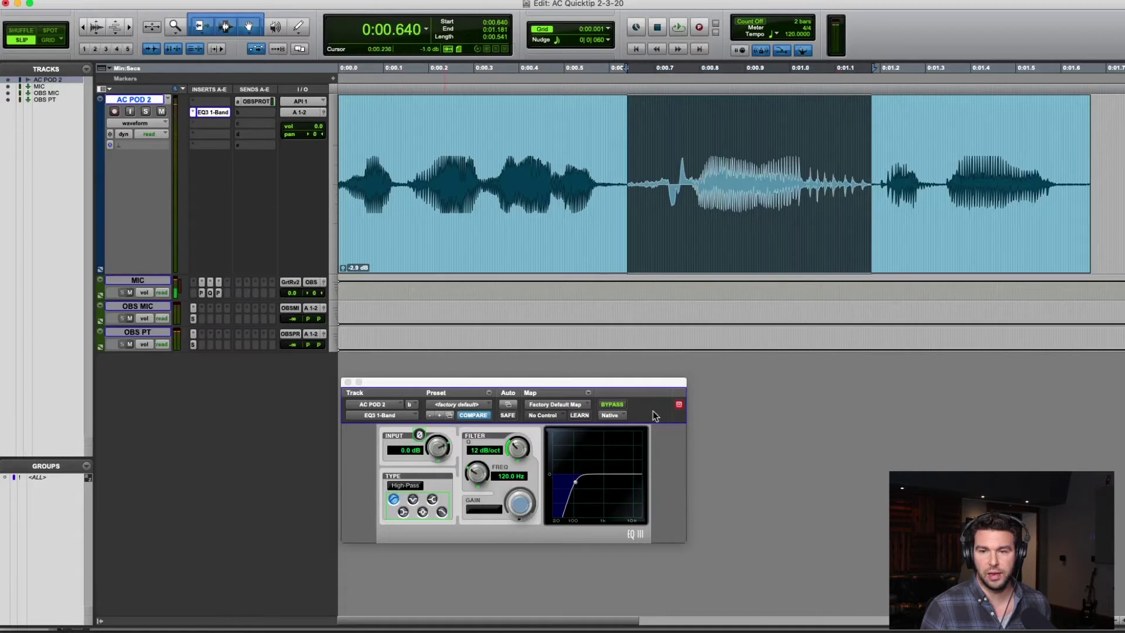
click(611, 405)
key(space)
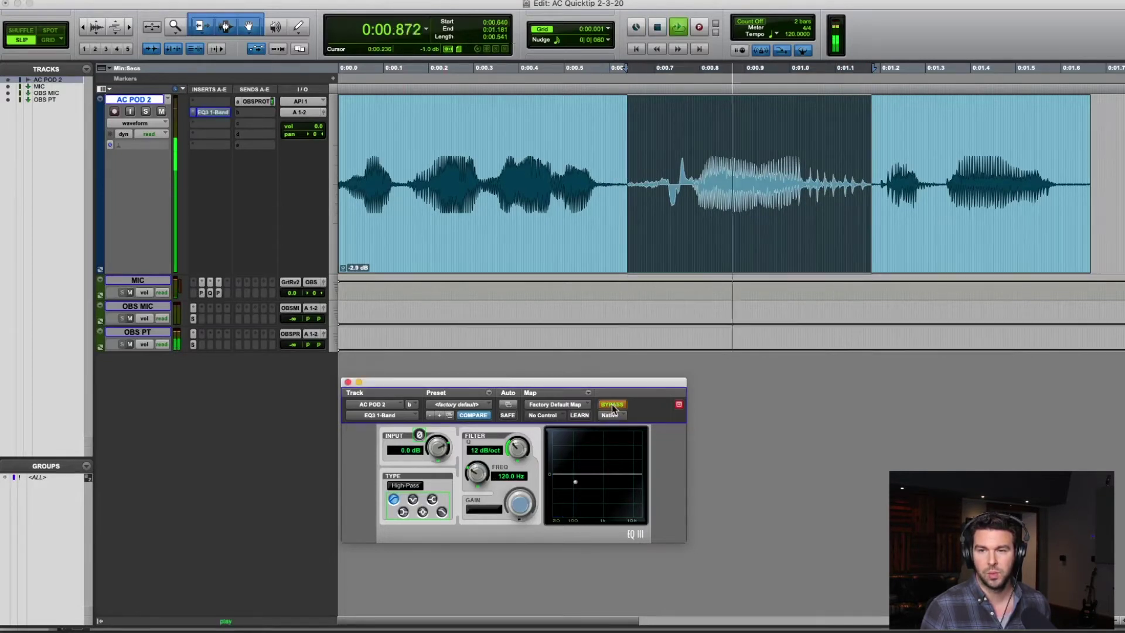
key(space)
click(613, 406)
key(space)
key(space)
click(612, 407)
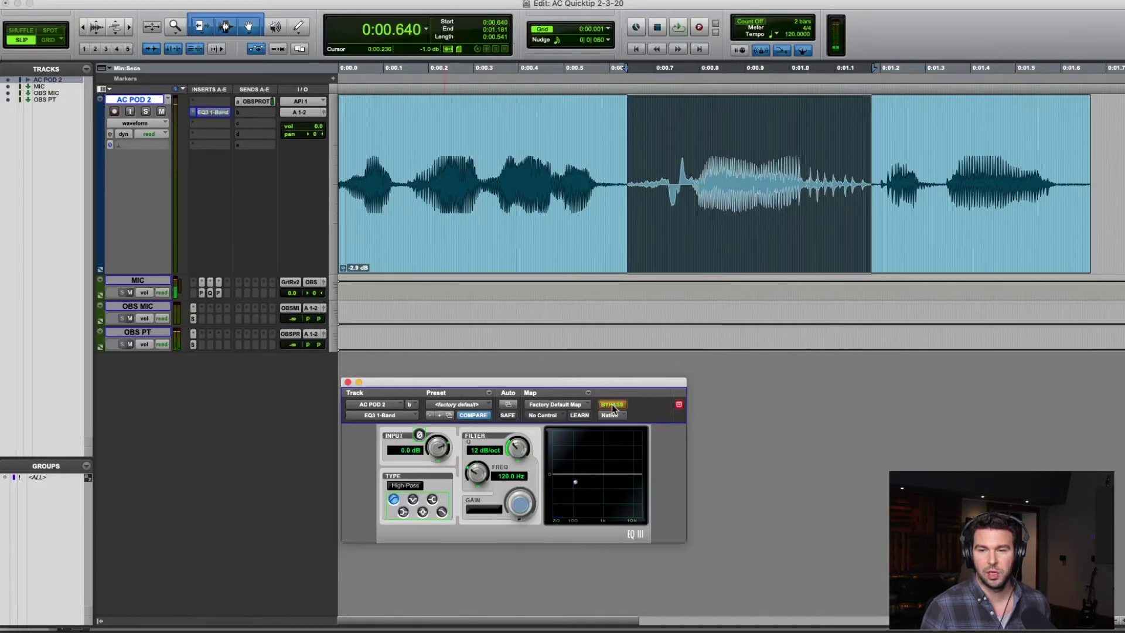
key(space)
key(space)
click(613, 406)
key(space)
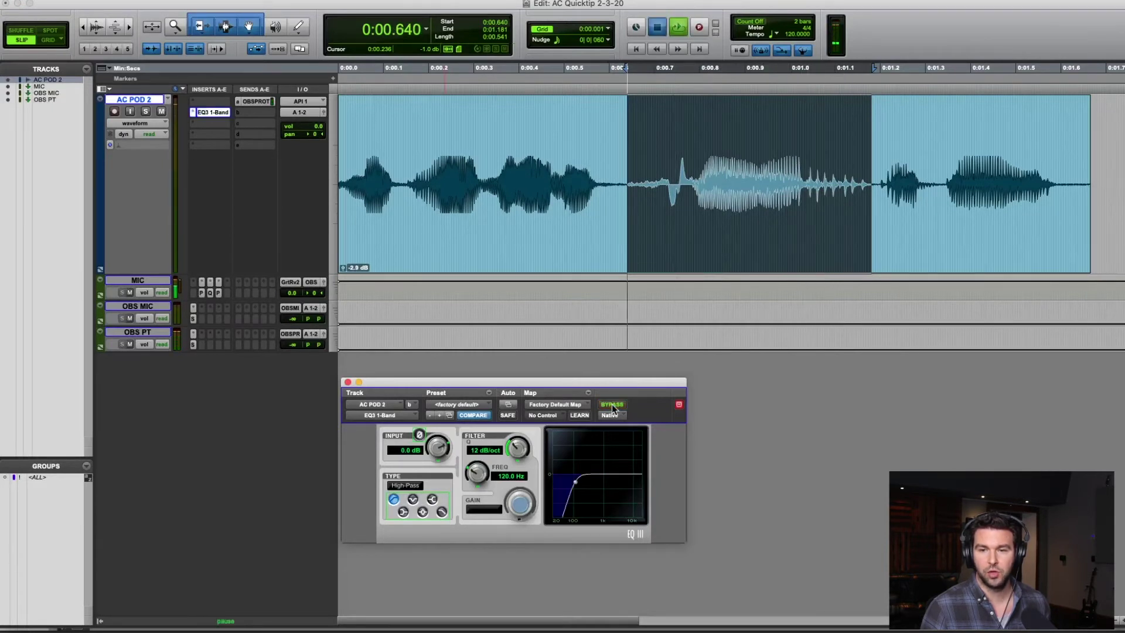
key(space)
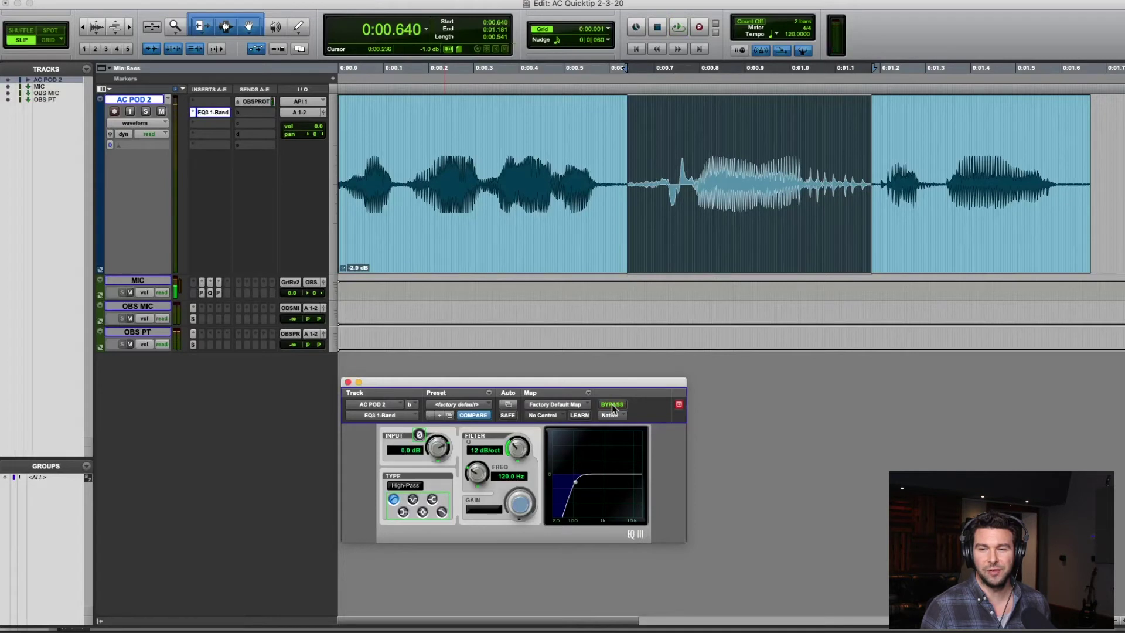
key(space)
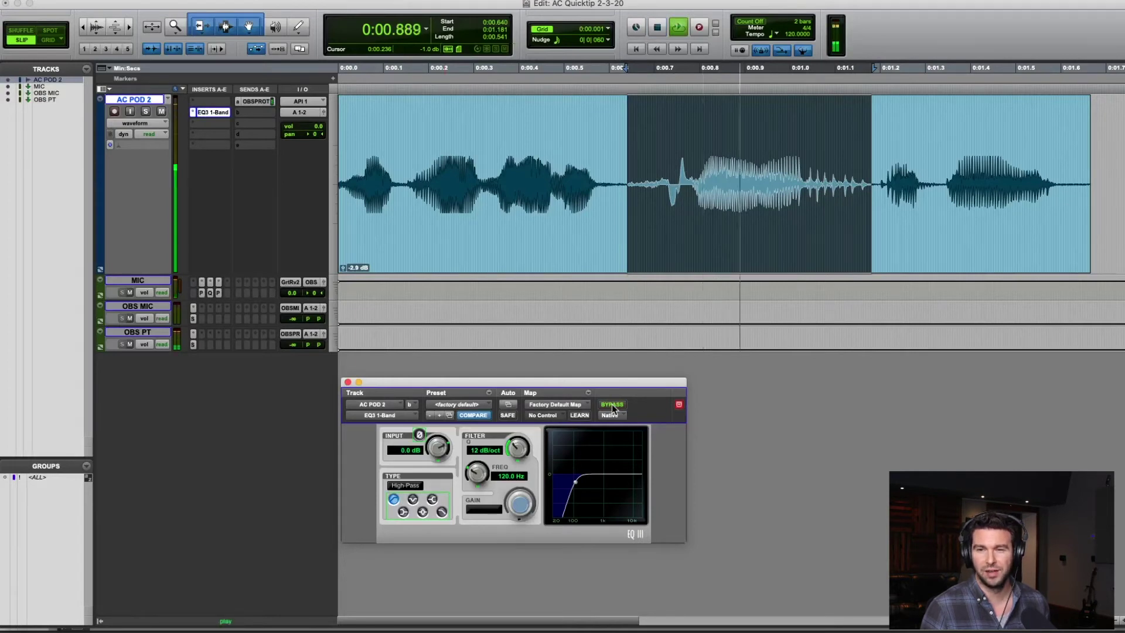
key(space)
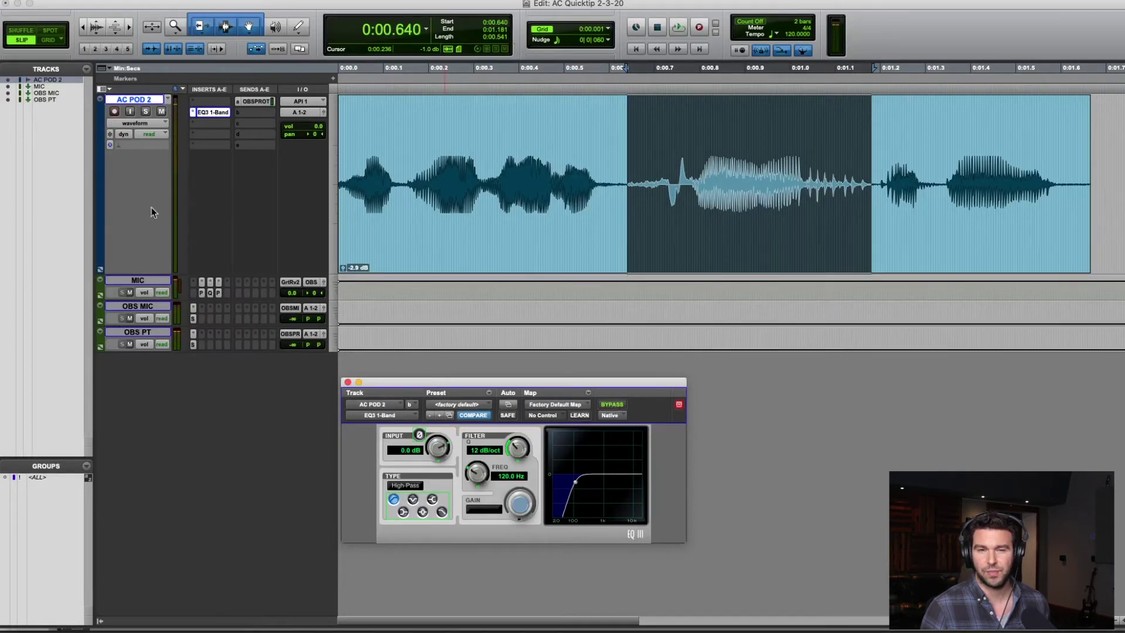
Bypass the EQ3 1-Band insert on the AC POD 2 track.
click(191, 113)
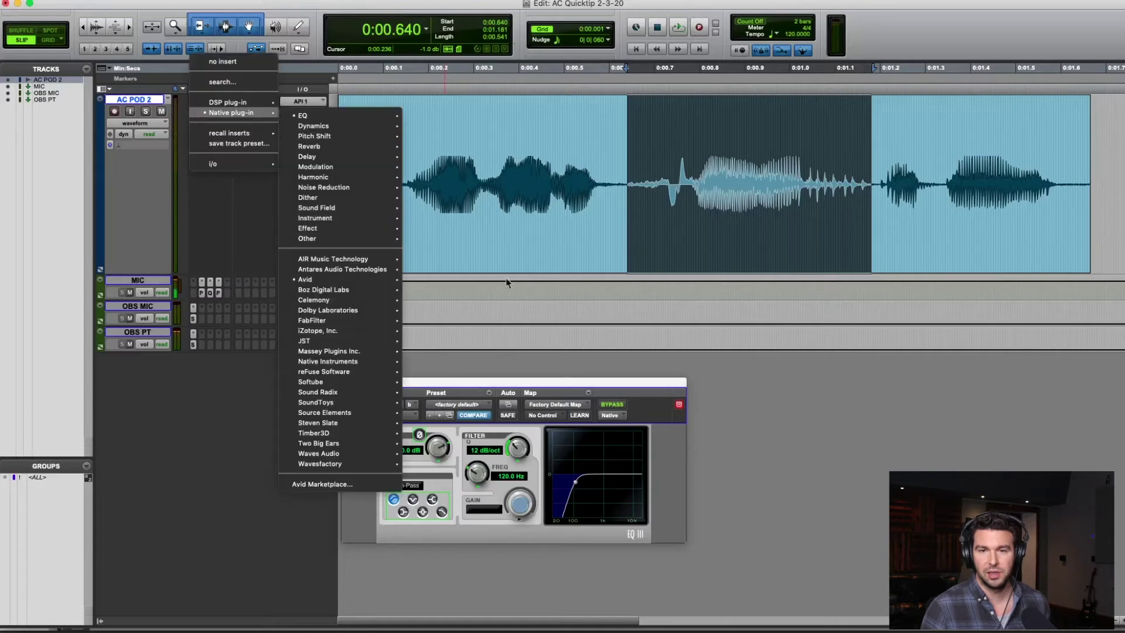
click(509, 301)
click(621, 409)
Select the plosive from 0.732 to 0.787 s and delete it in Shuffle mode so the following audio closes the gap.
click(720, 176)
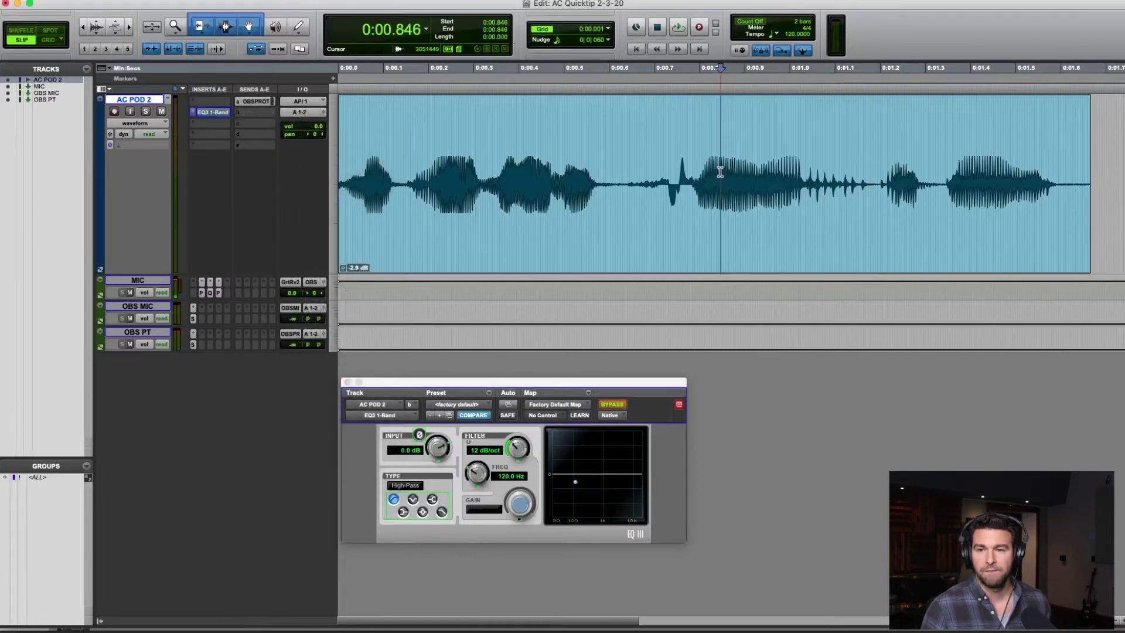
click(673, 170)
key(t)
key(t)
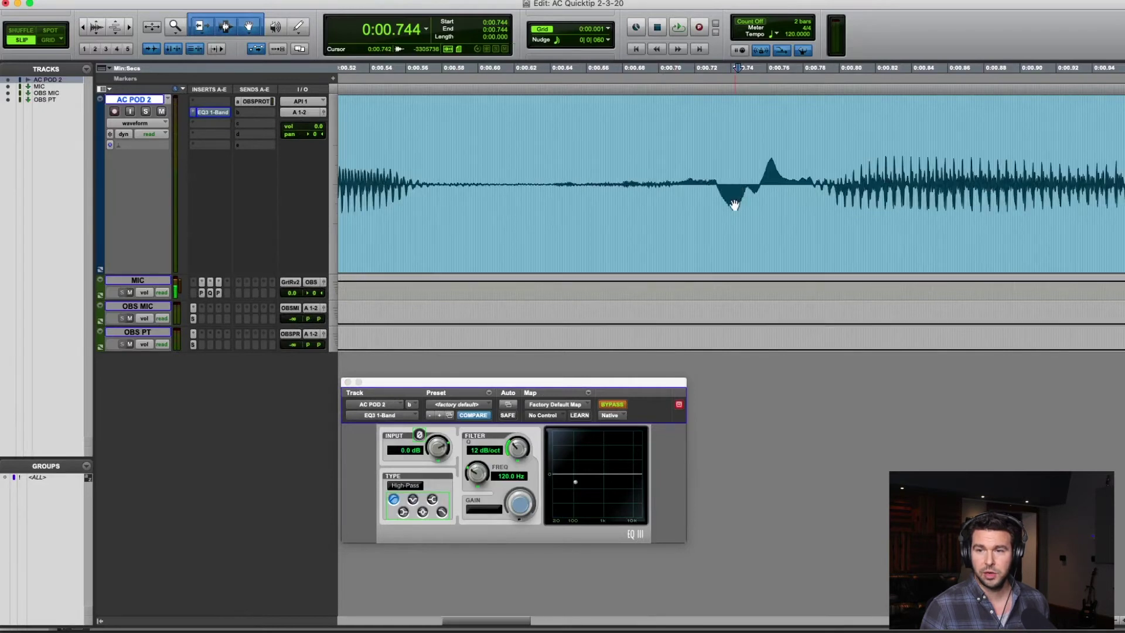
click(785, 169)
drag(814, 162, 716, 197)
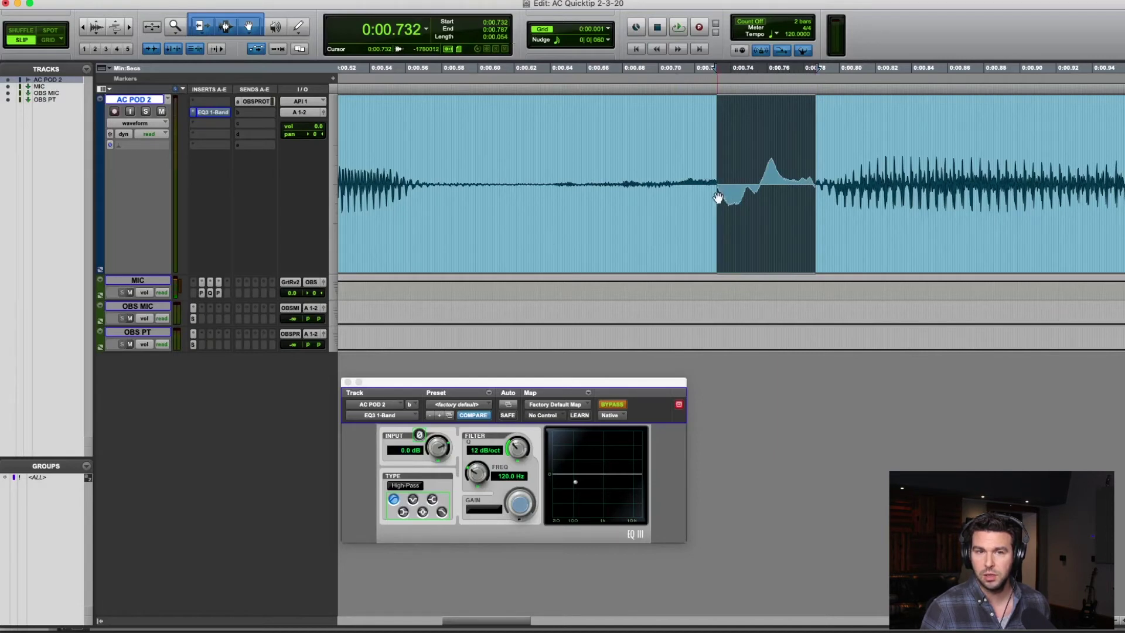
key(F1)
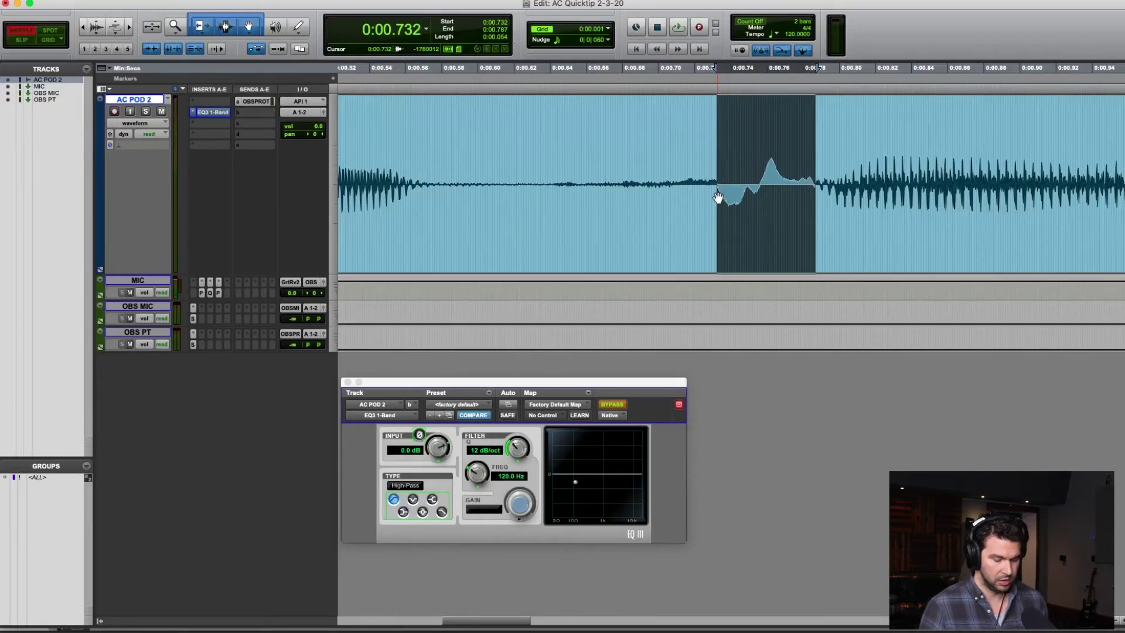
key(Delete)
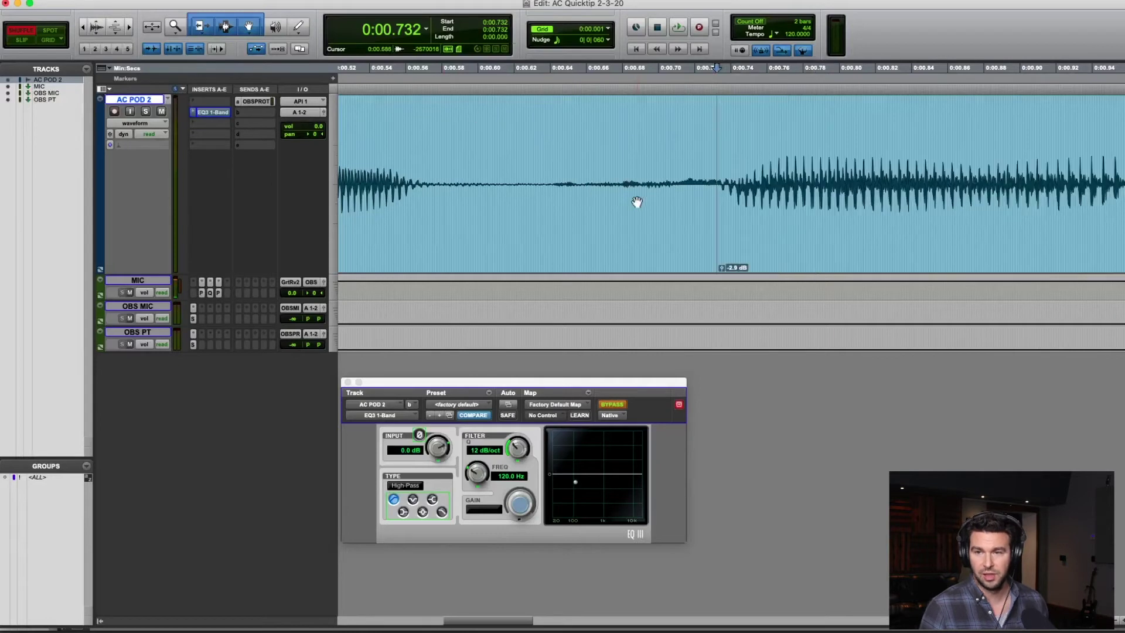
Play across the cut at 0.732 s several times, starting at different points before it.
key(r)
key(r)
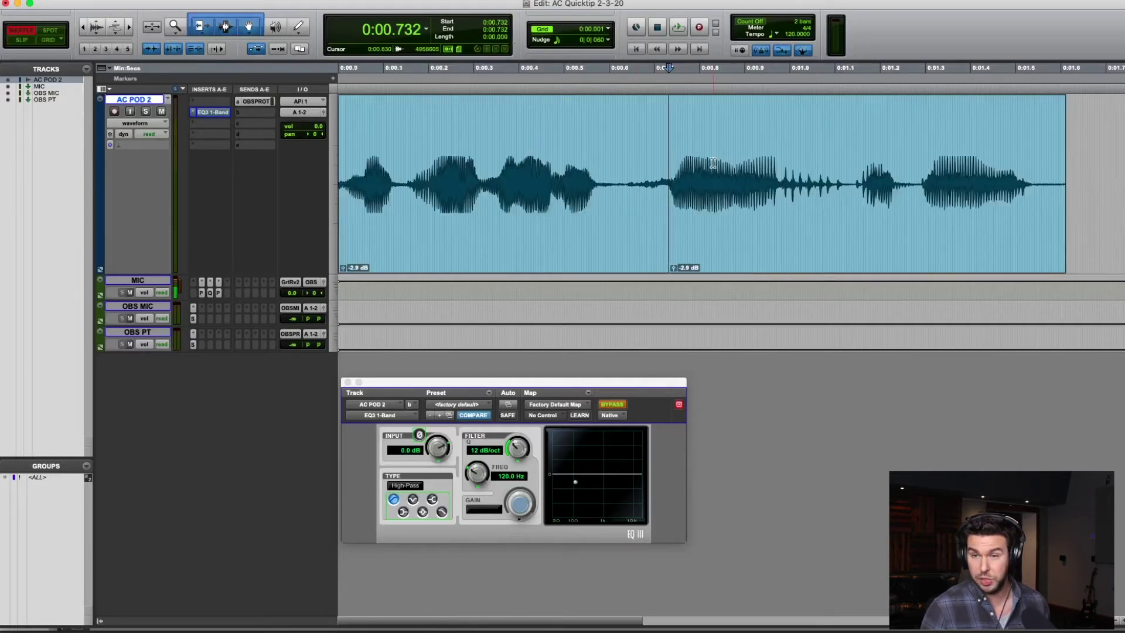
click(484, 176)
key(space)
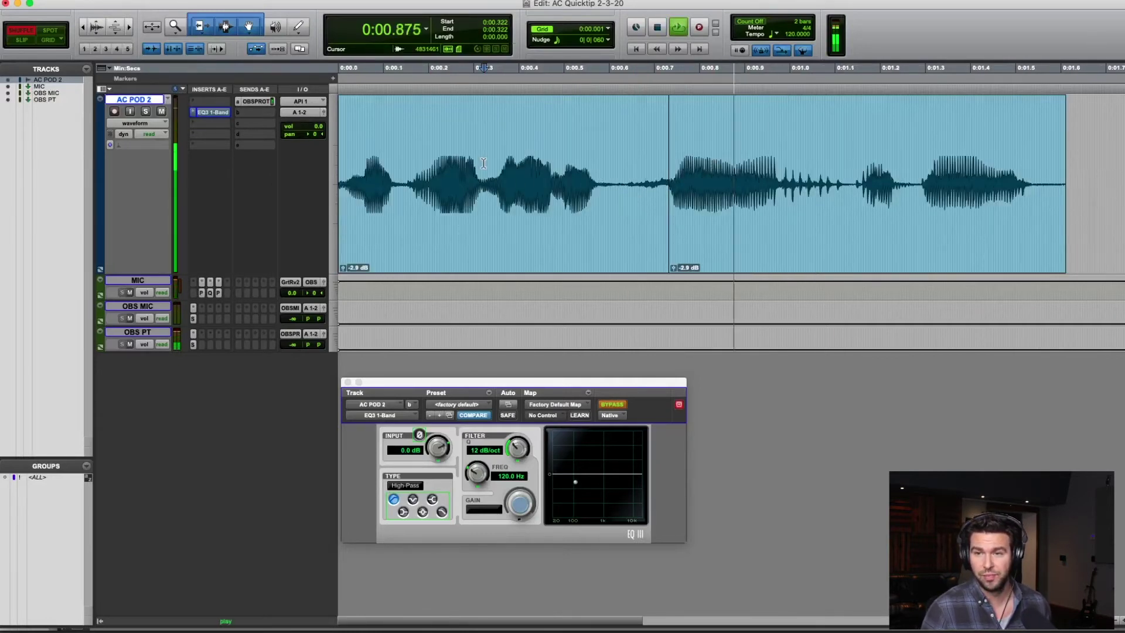
click(604, 157)
key(space)
key(space)
click(513, 162)
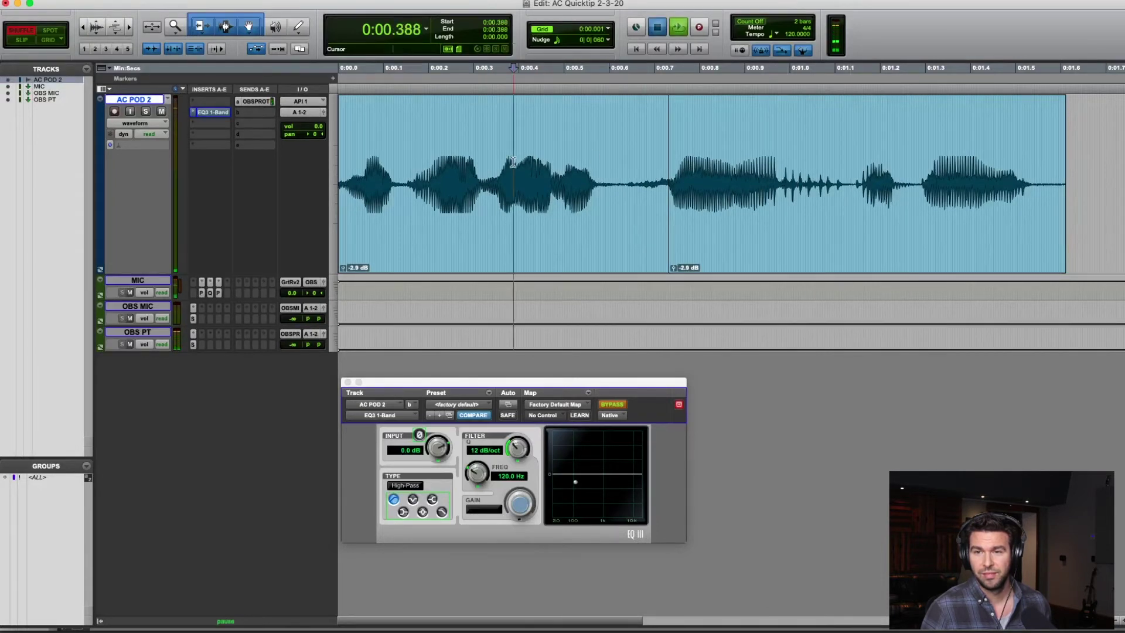
key(space)
key(space)
Add a short crossfade over the cut at 0.732 s and play across it.
click(691, 234)
click(707, 190)
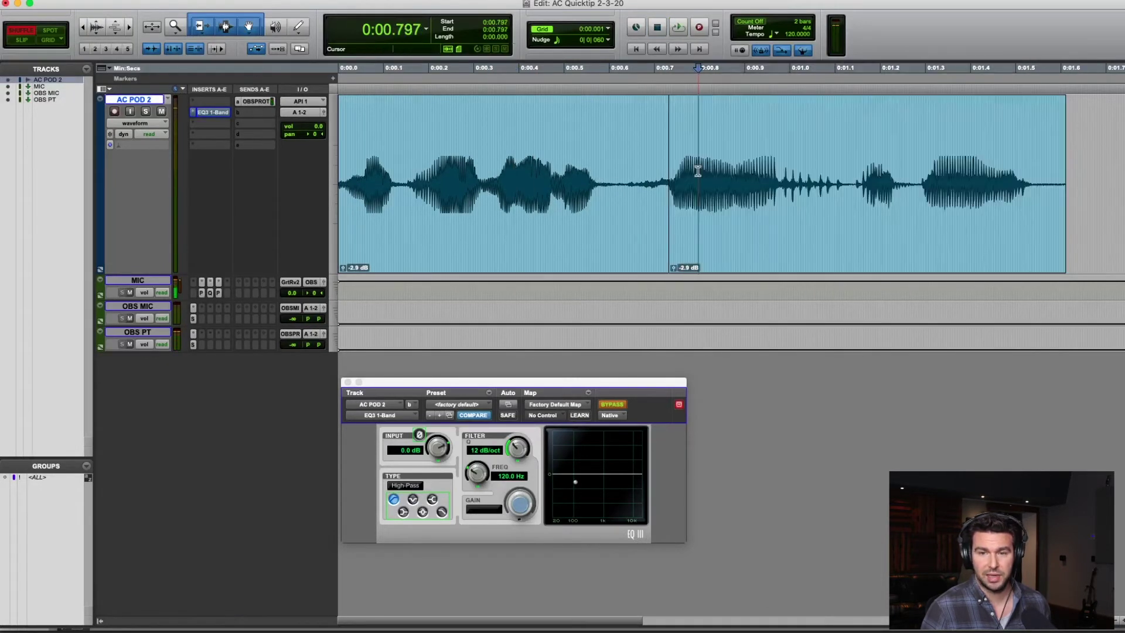
key(t)
key(t)
click(417, 163)
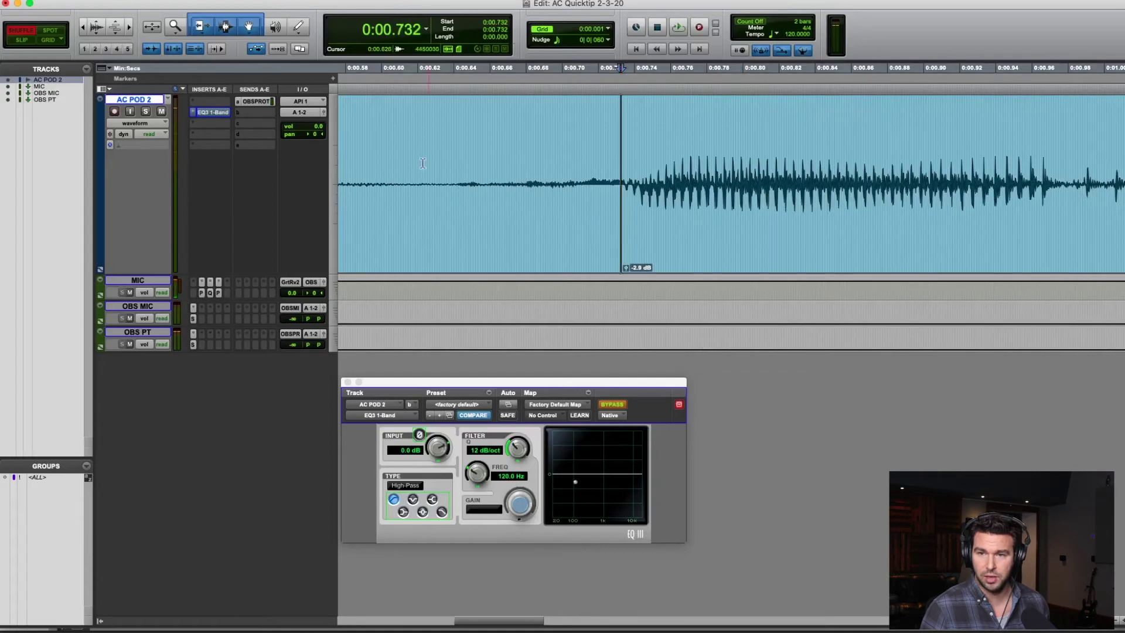
key(space)
key(space)
Play the crossfaded cut repeatedly, starting from 0.392 s.
key(r)
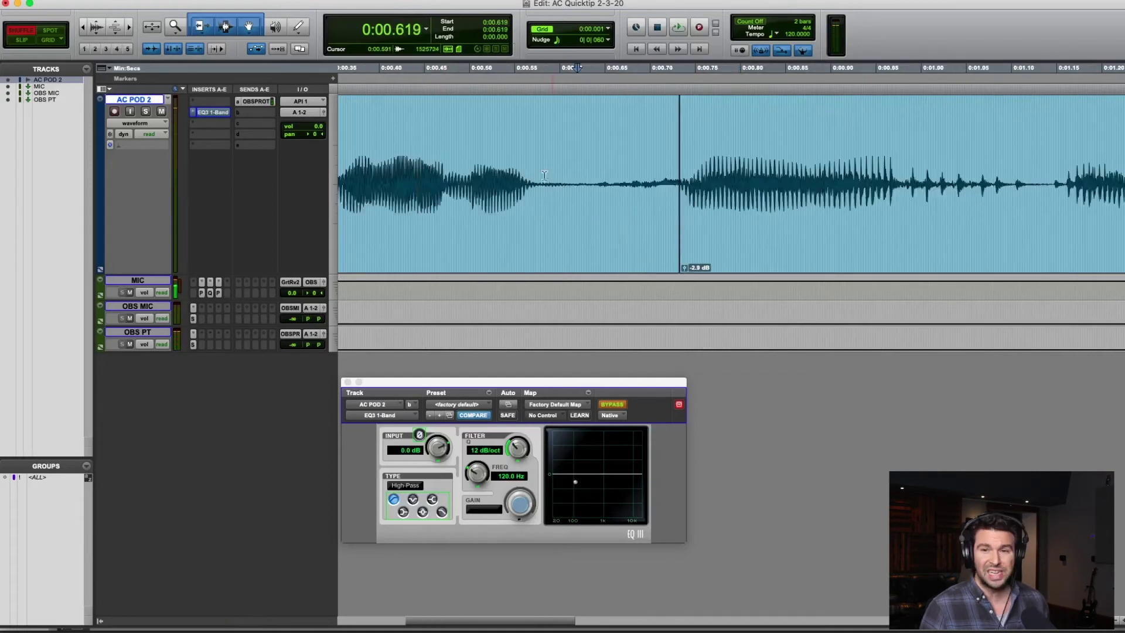
click(371, 151)
key(space)
key(space)
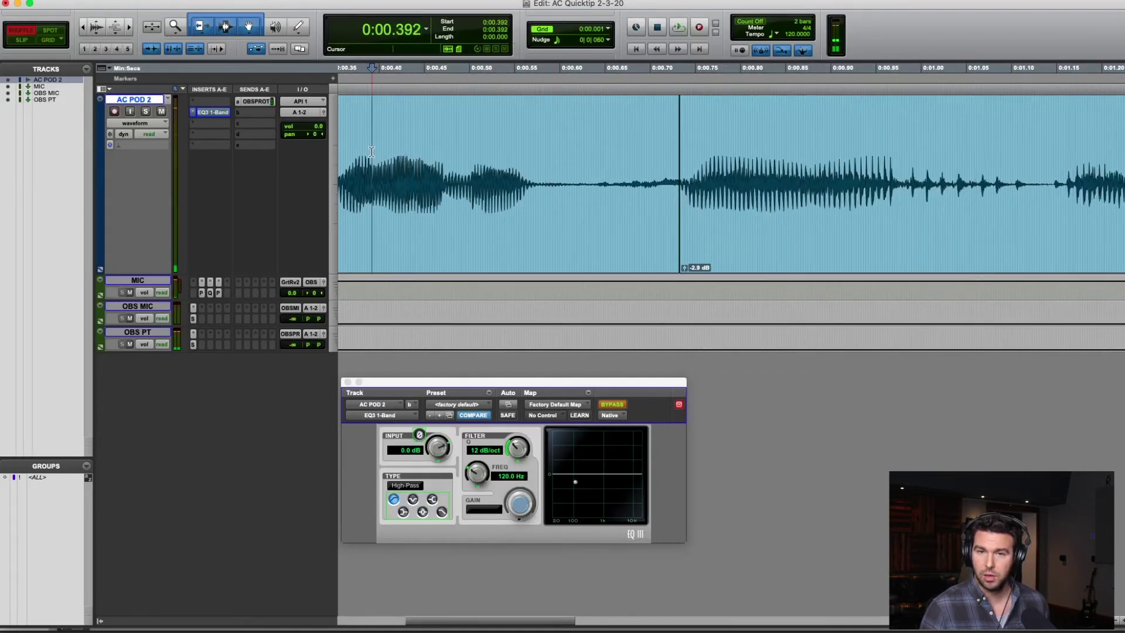
key(space)
key(space)
Switch to Slip mode and lengthen the crossfade at 0.732 s to about 3 ms by extending its end to 0.735 s.
click(707, 160)
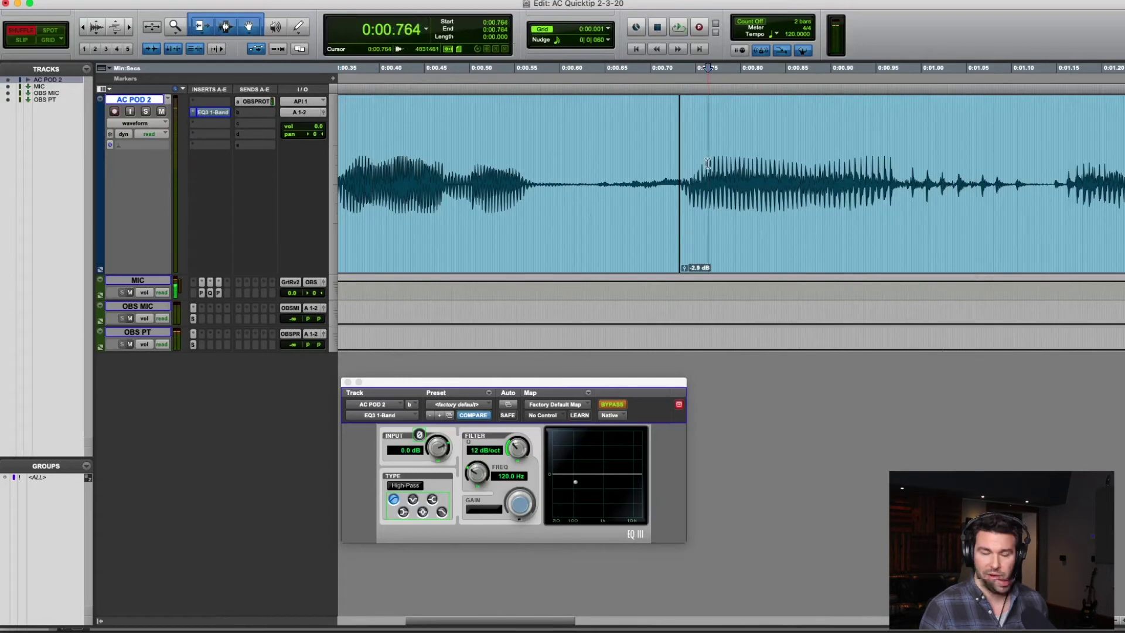
key(t)
key(t)
key(t)
click(713, 163)
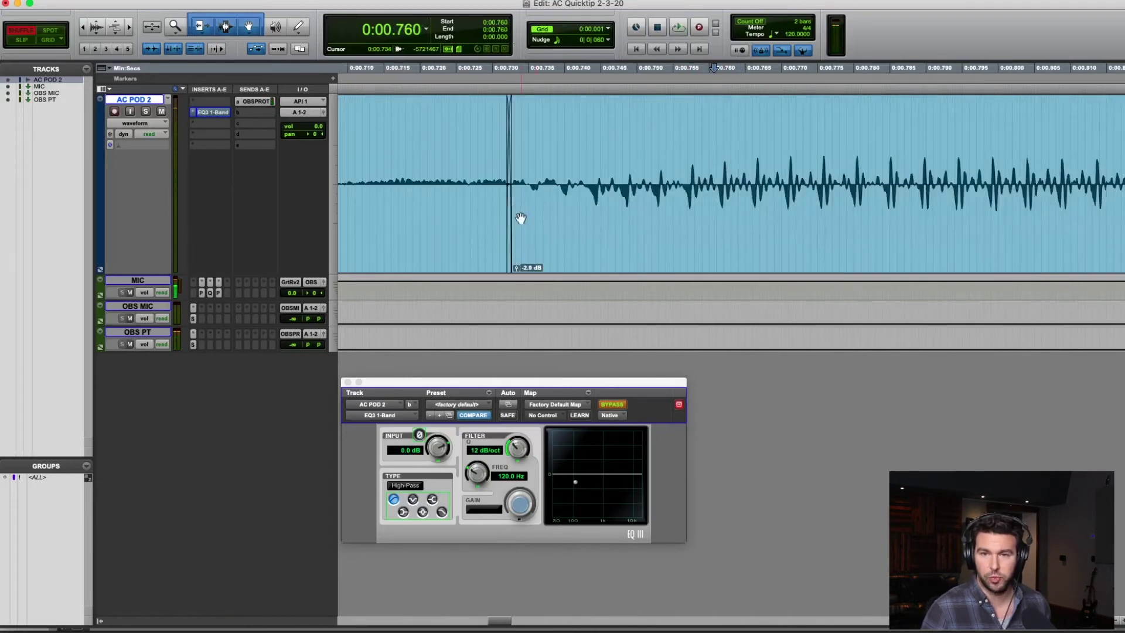
key(F2)
key(t)
key(t)
click(614, 234)
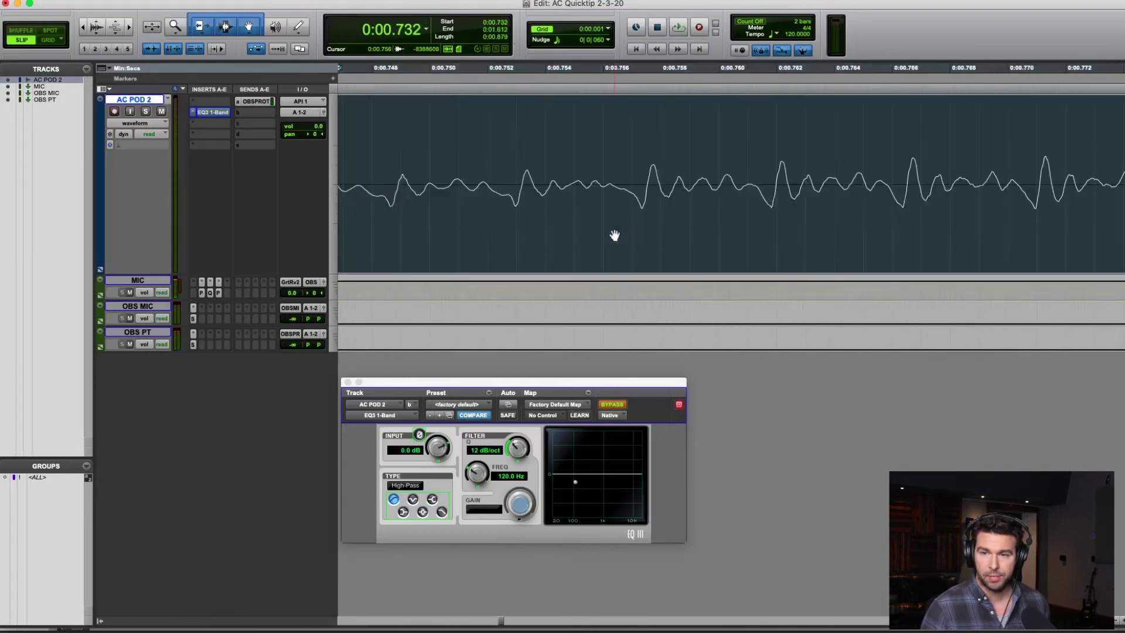
key(Left)
click(861, 143)
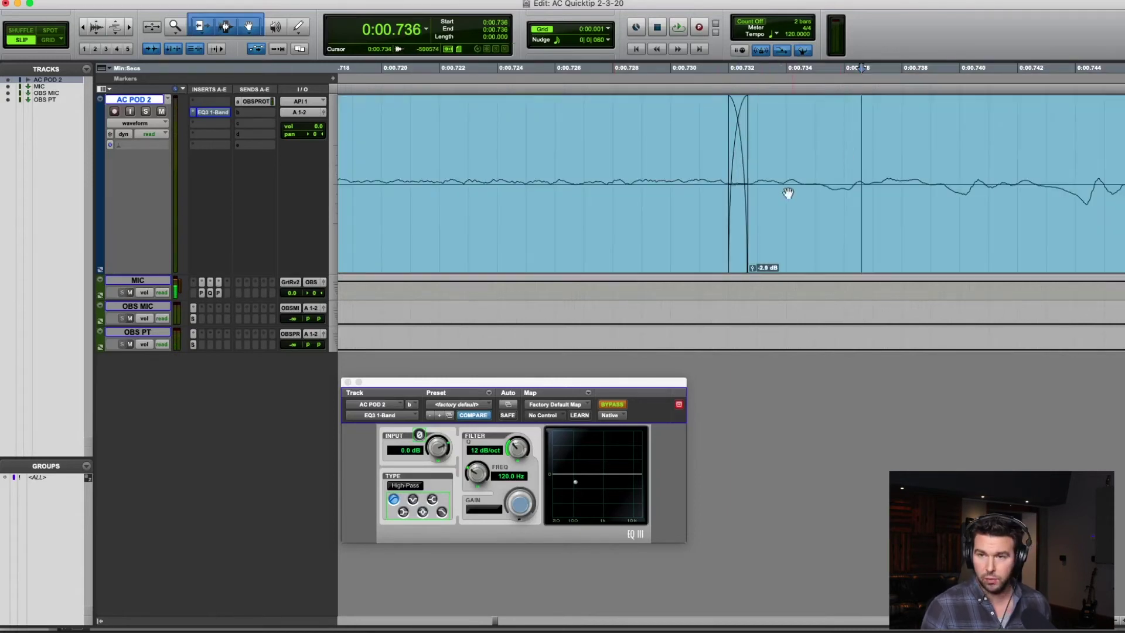
drag(744, 138, 837, 138)
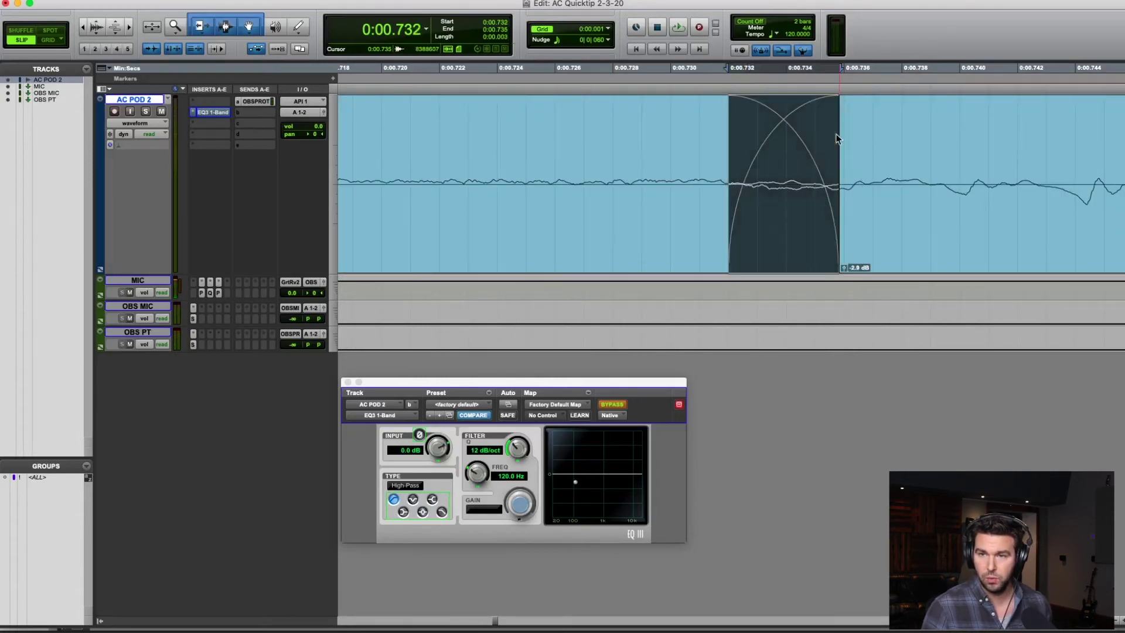
Play across the lengthened crossfade, starting from 0.567 s.
key(r)
key(r)
key(r)
key(r)
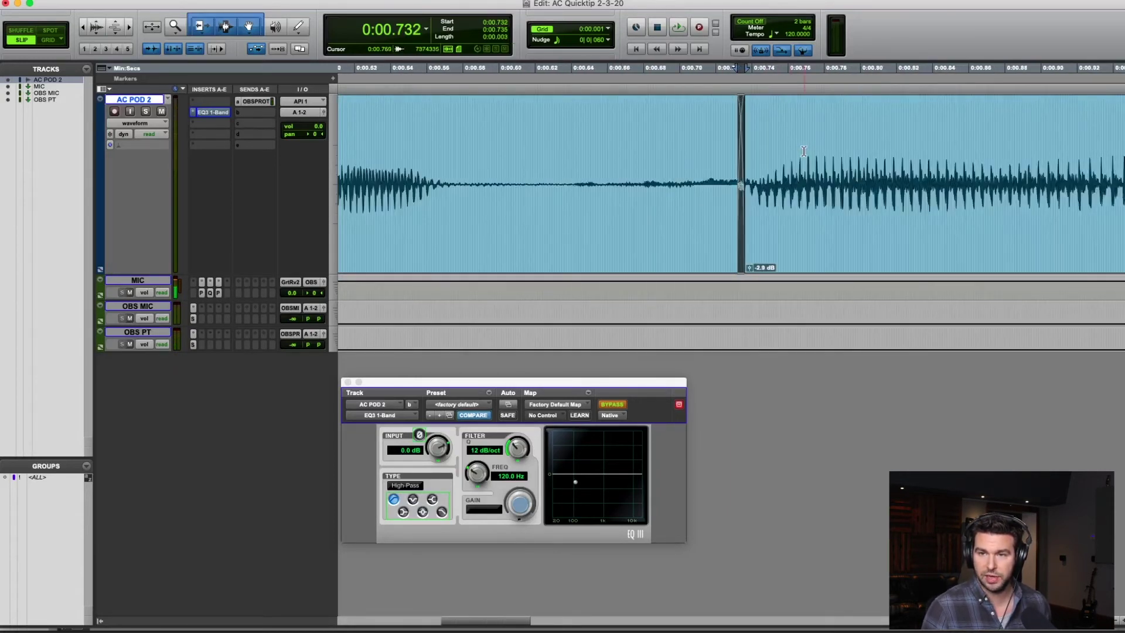
click(440, 234)
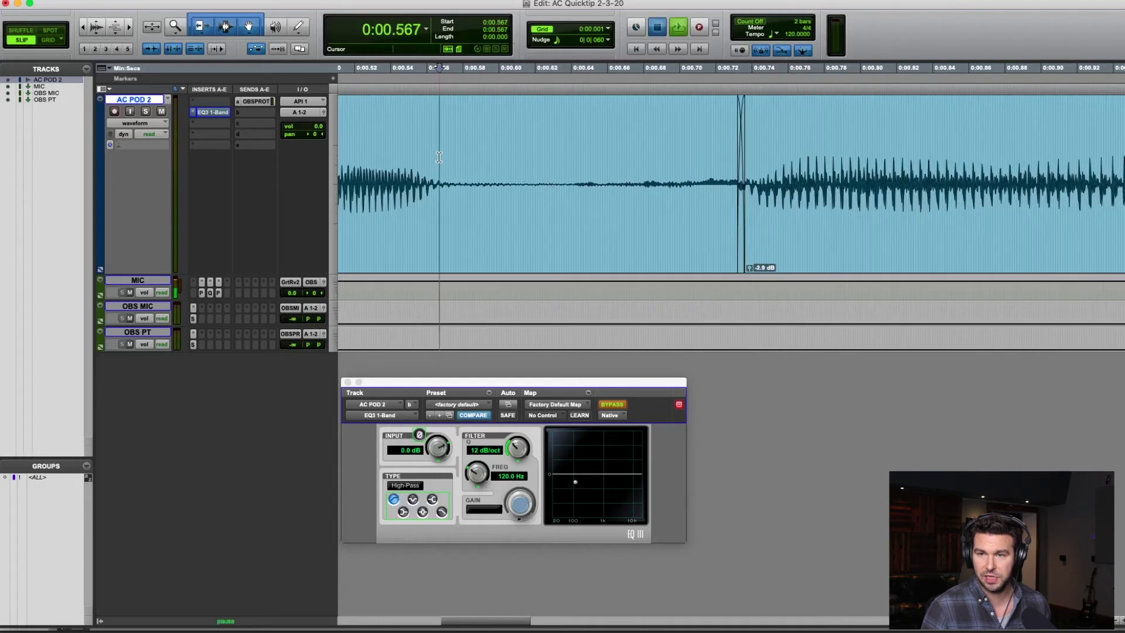
key(space)
key(space)
Move the crossfade slightly earlier so that it ends at 0.732 s, and play across it from 0.517 s.
drag(740, 250, 732, 256)
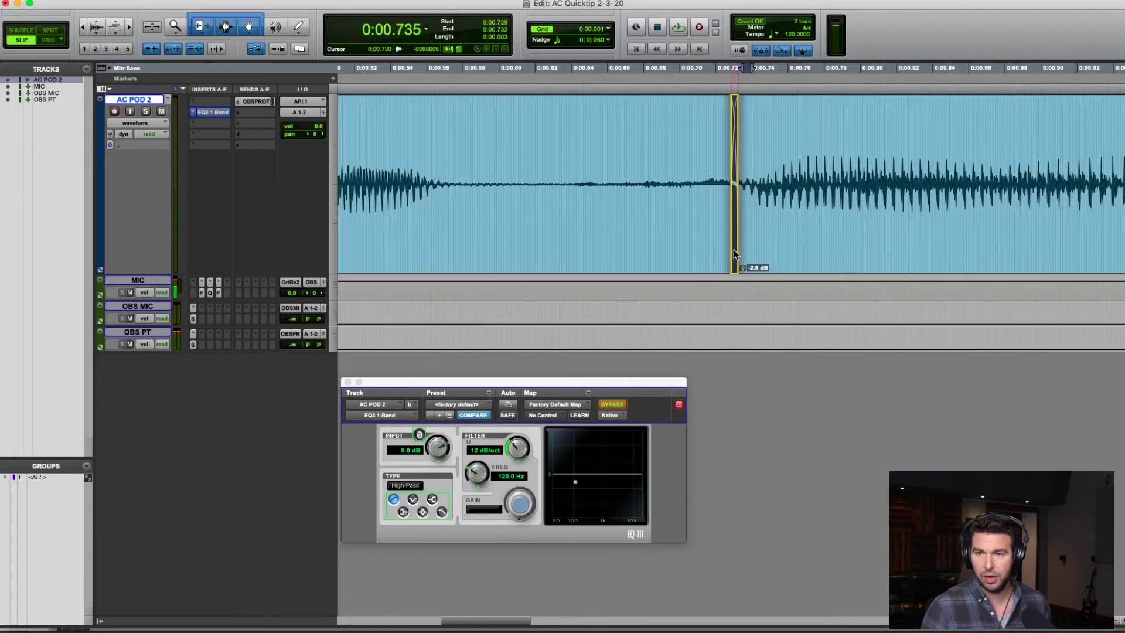
click(350, 204)
key(space)
key(space)
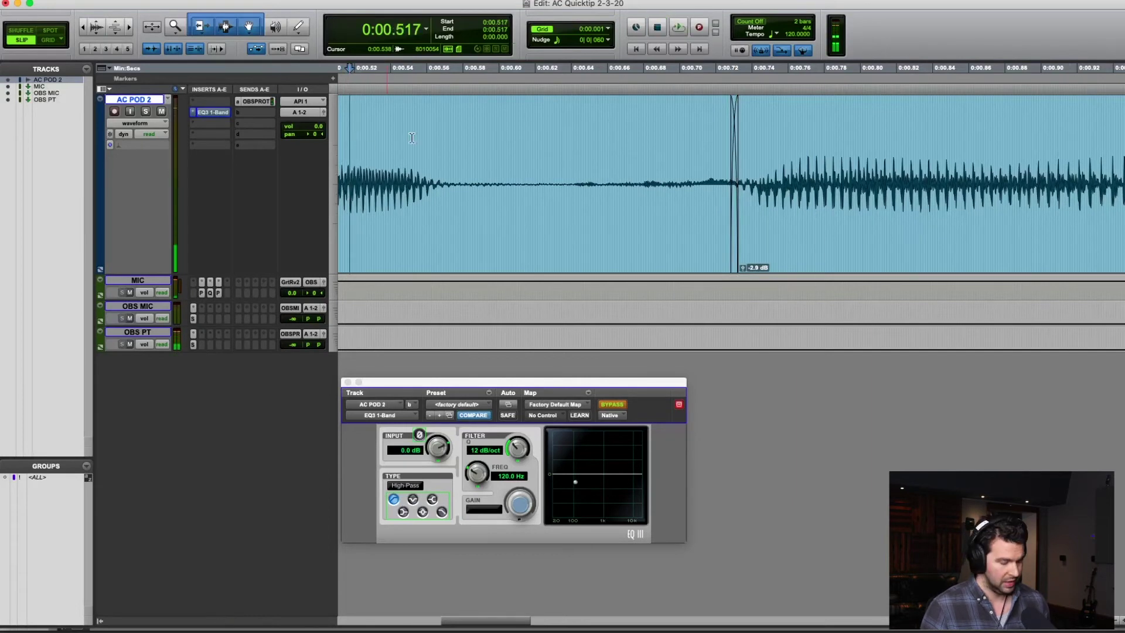
Play the whole crossfaded phrase from 0.301 s.
key(super+bracketleft)
key(super+bracketleft)
click(473, 152)
key(space)
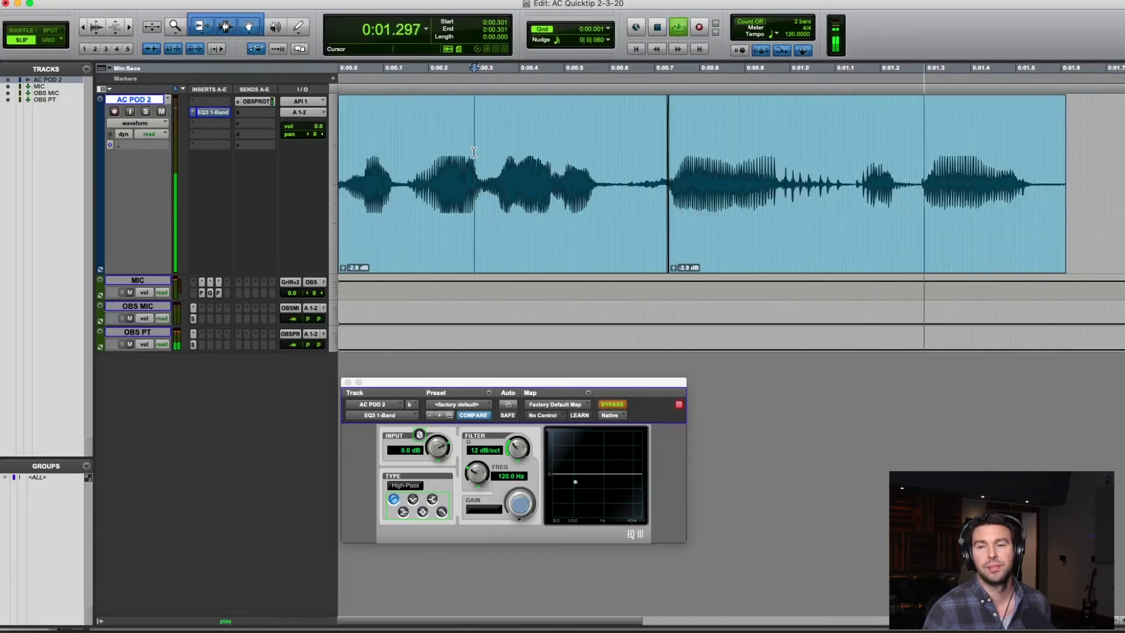
key(space)
Undo the last crossfade move and extend the first clip's end to about 1.65 s, restoring the uncut plosive over the second clip.
key(super+z)
click(734, 176)
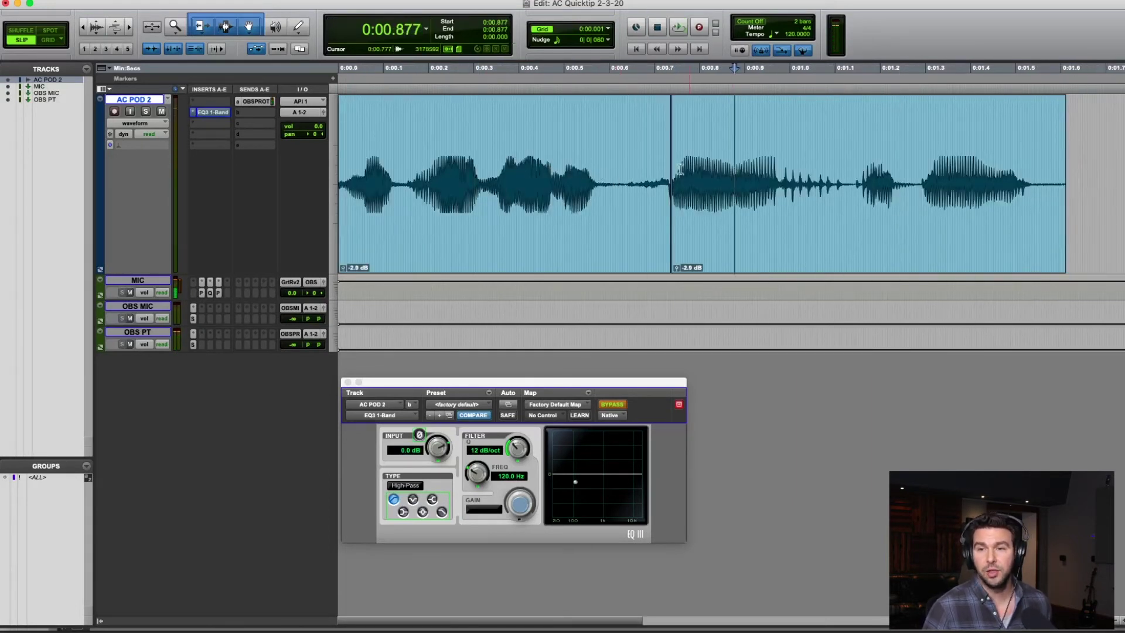
drag(666, 164, 979, 179)
click(776, 153)
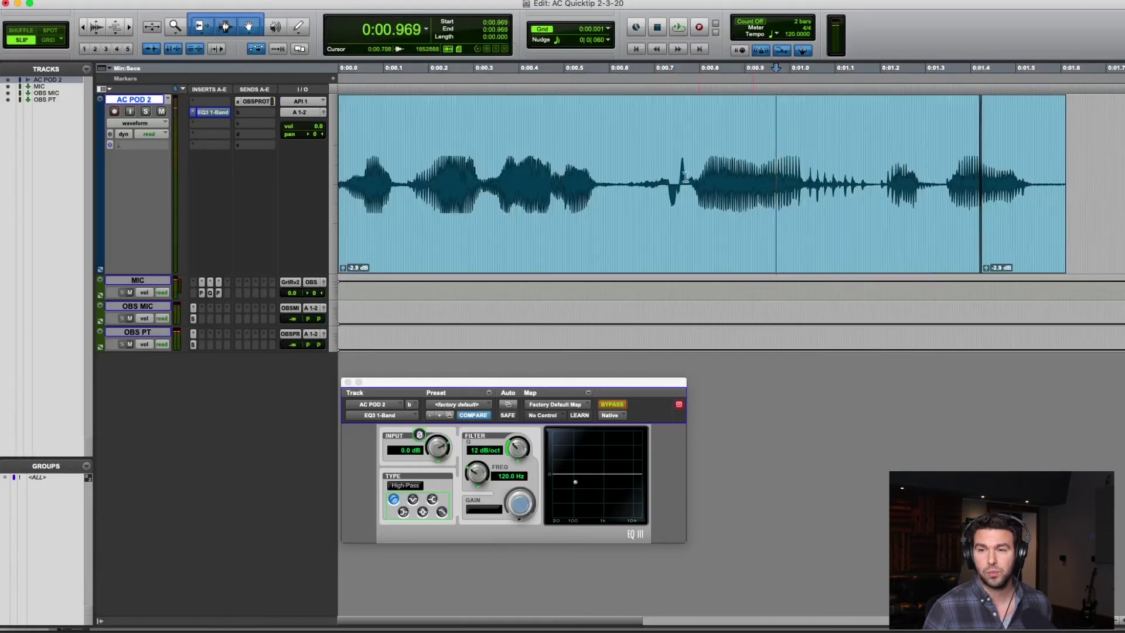
scroll(863, 182, right, 10)
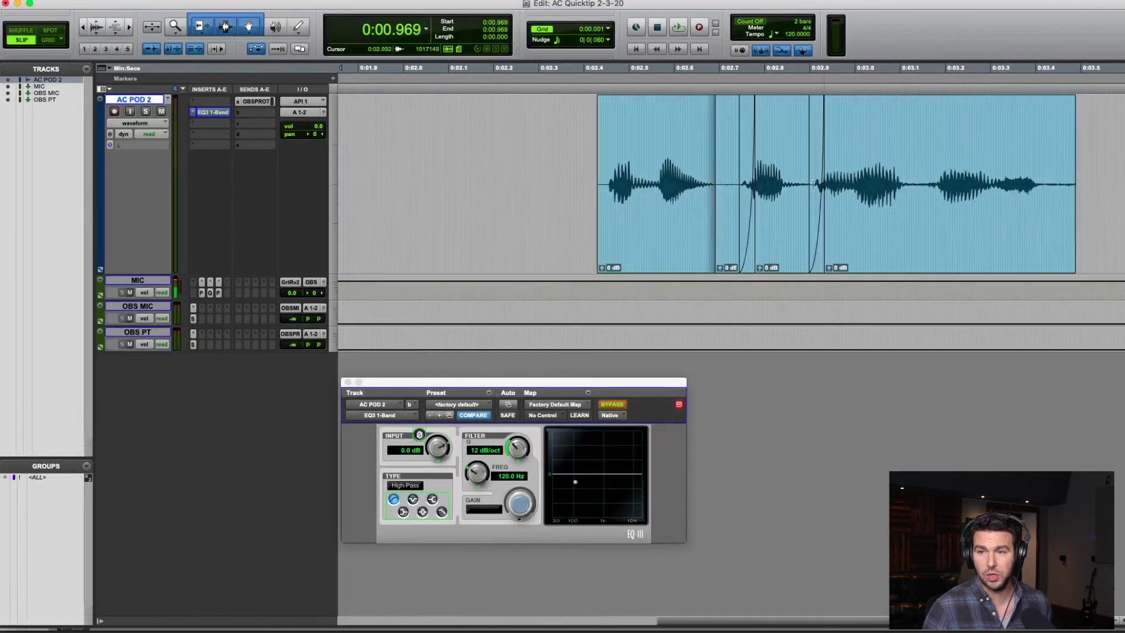
scroll(776, 200, left, 10)
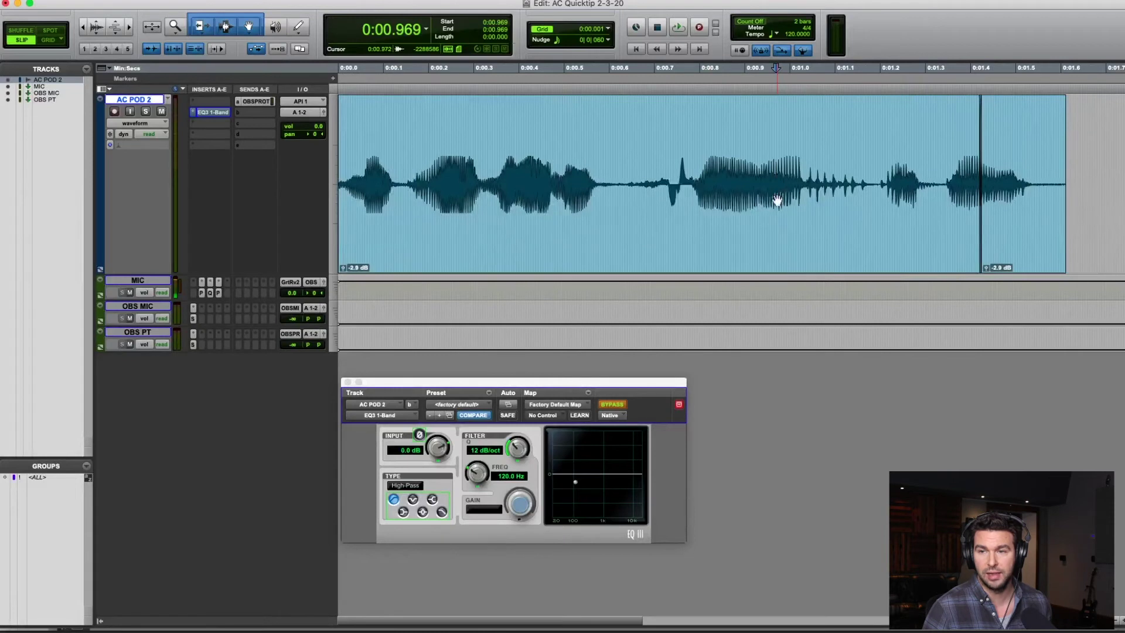
click(884, 167)
drag(977, 193, 1082, 208)
click(692, 170)
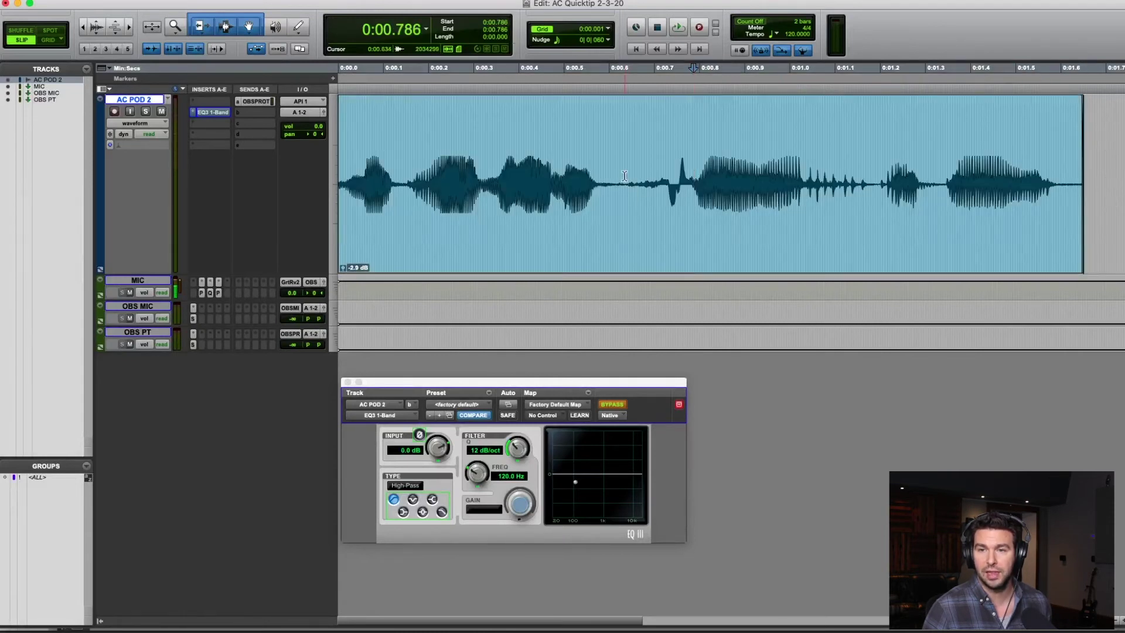
Separate the plosive word from 0.634 to 1.188 s and open the AudioSuite RX 6 De-plosive effect for it.
drag(624, 176, 875, 211)
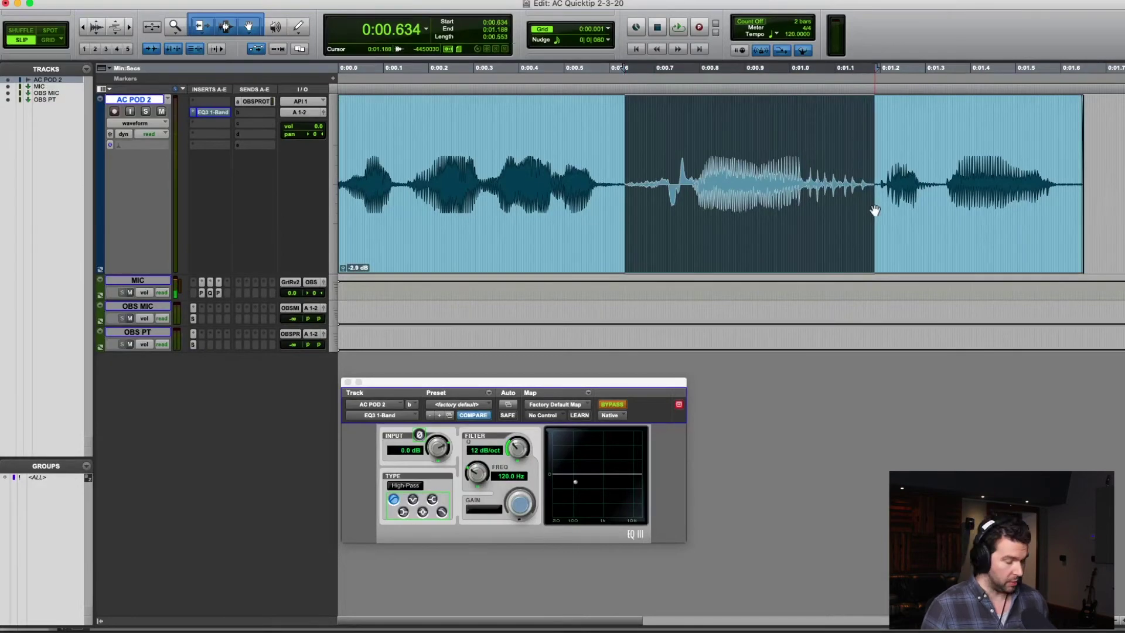
key(super+e)
click(210, 123)
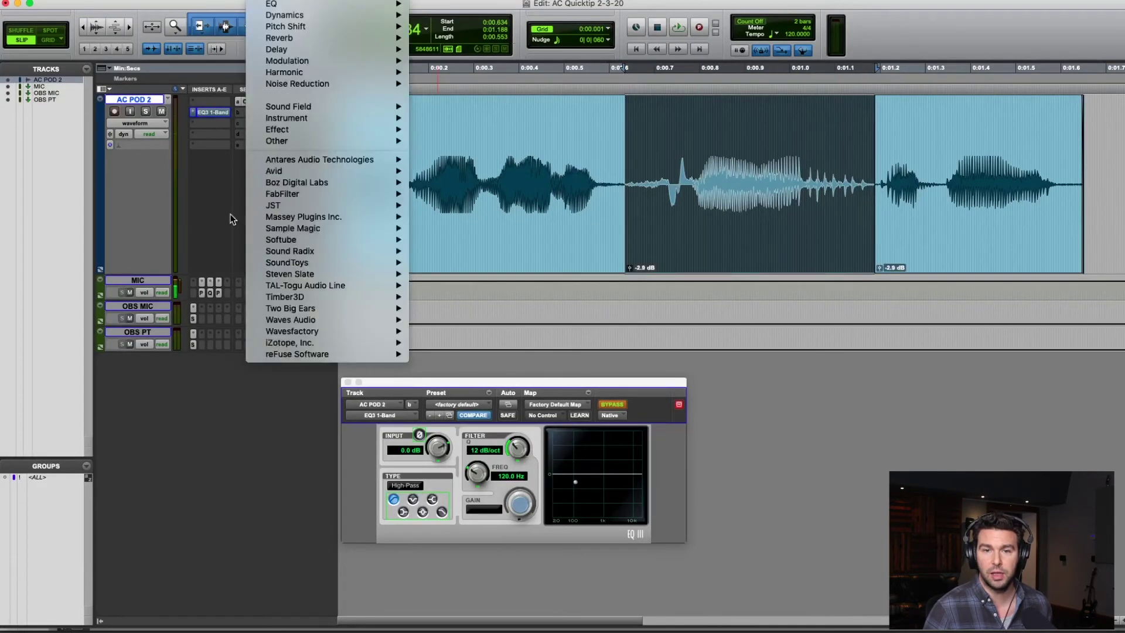
mouse_move(344, 346)
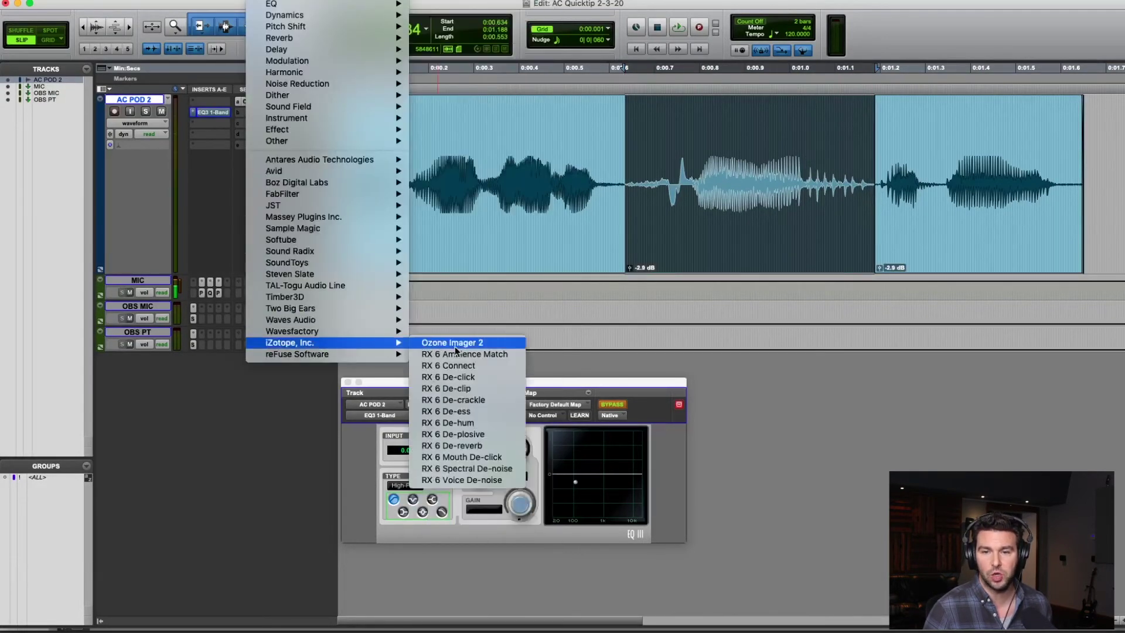
click(478, 434)
Load De-plosive's factory default preset and render it onto the separated plosive clip.
click(342, 252)
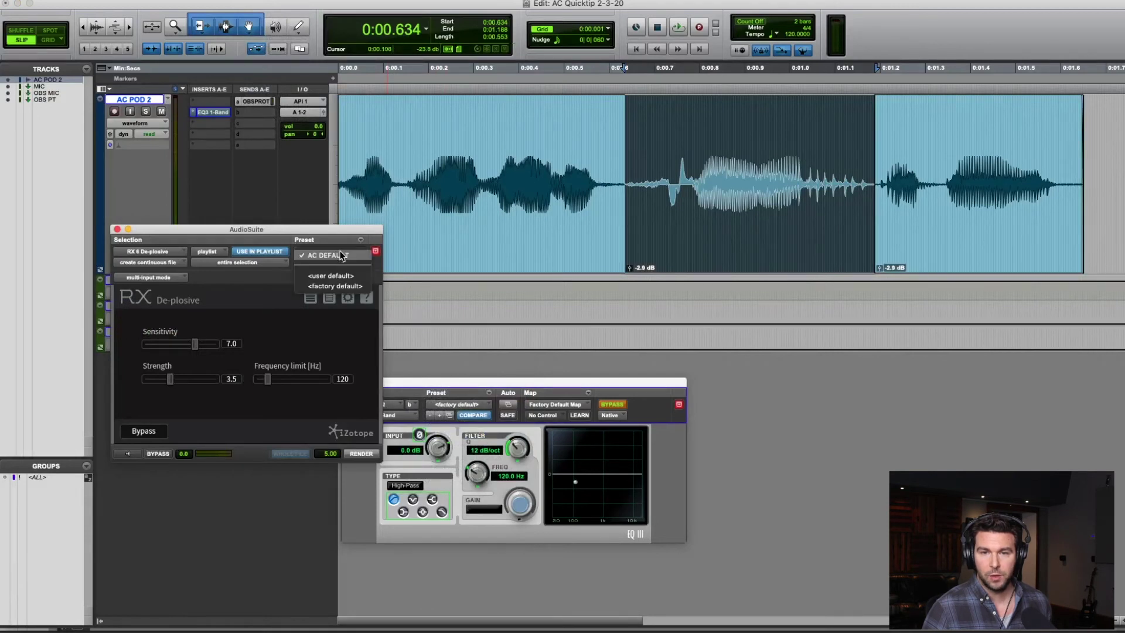
click(332, 284)
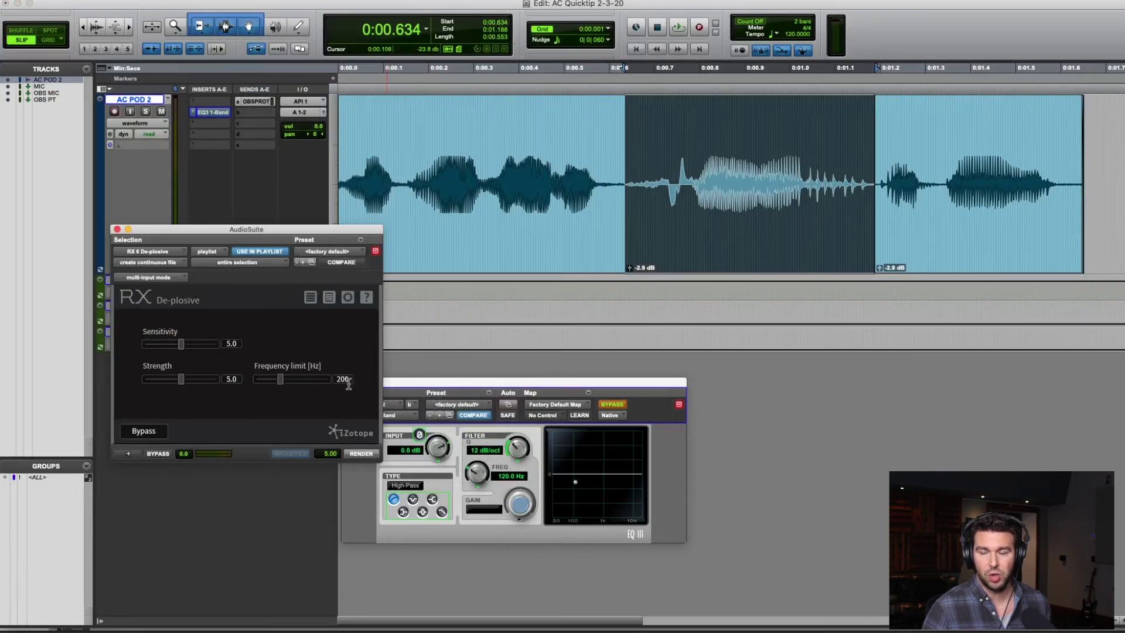
click(361, 454)
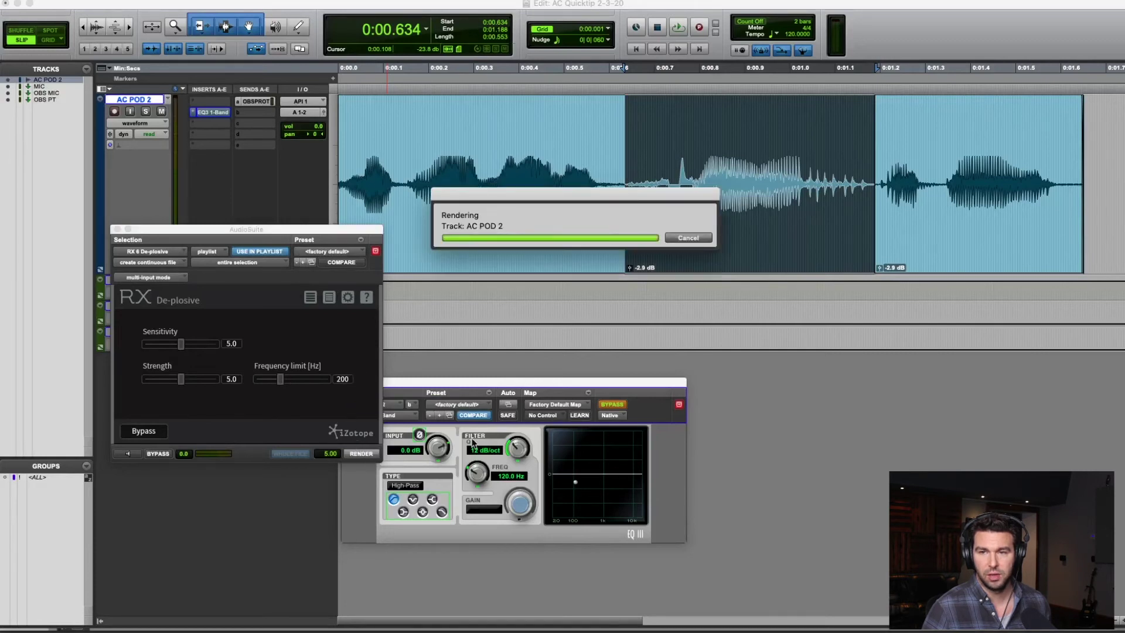
Play across the de-plosived clip repeatedly, starting from 0.200 s and from 0.212 s.
click(427, 154)
key(space)
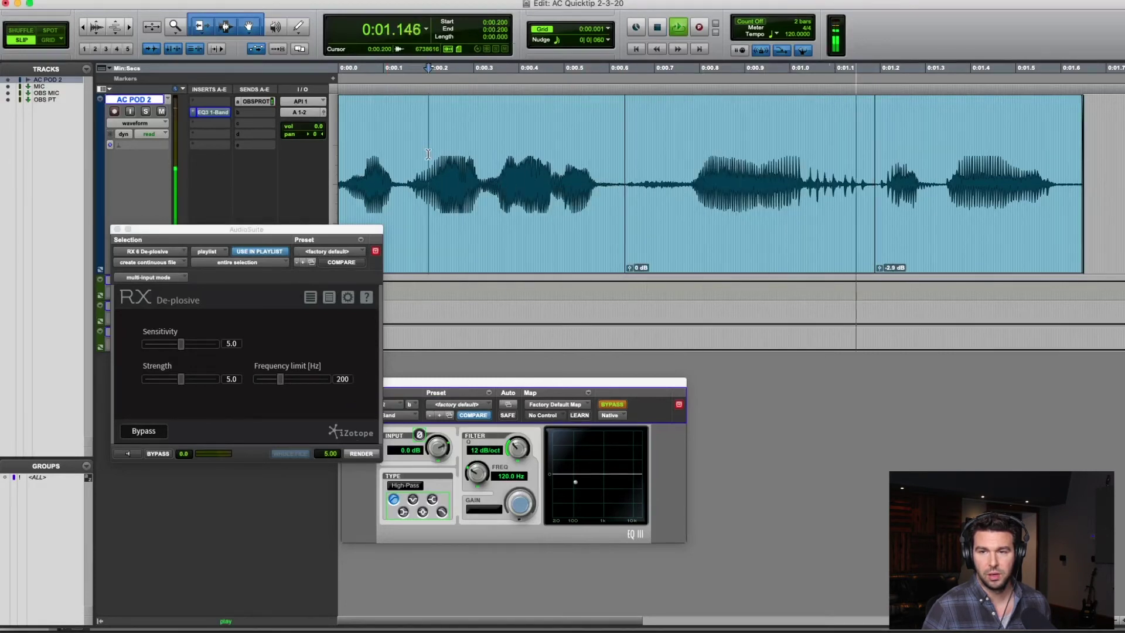
key(space)
key(space)
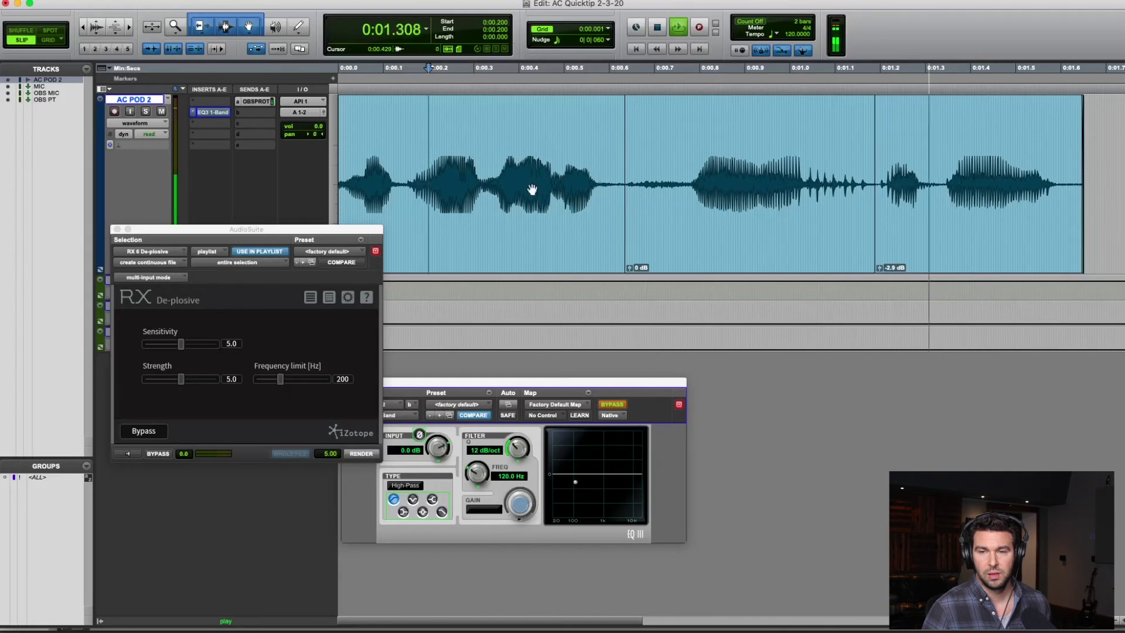
key(space)
click(434, 162)
key(space)
key(space)
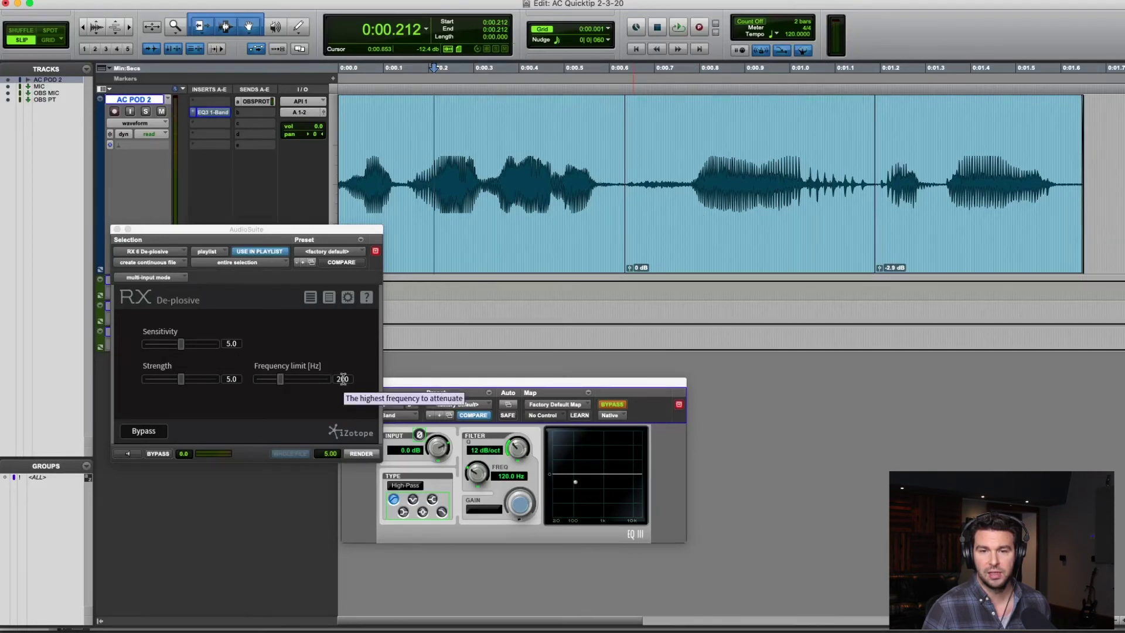
Load the AC DEFAULT preset in De-plosive and display the choices for setting the plug-in default.
click(340, 251)
click(332, 223)
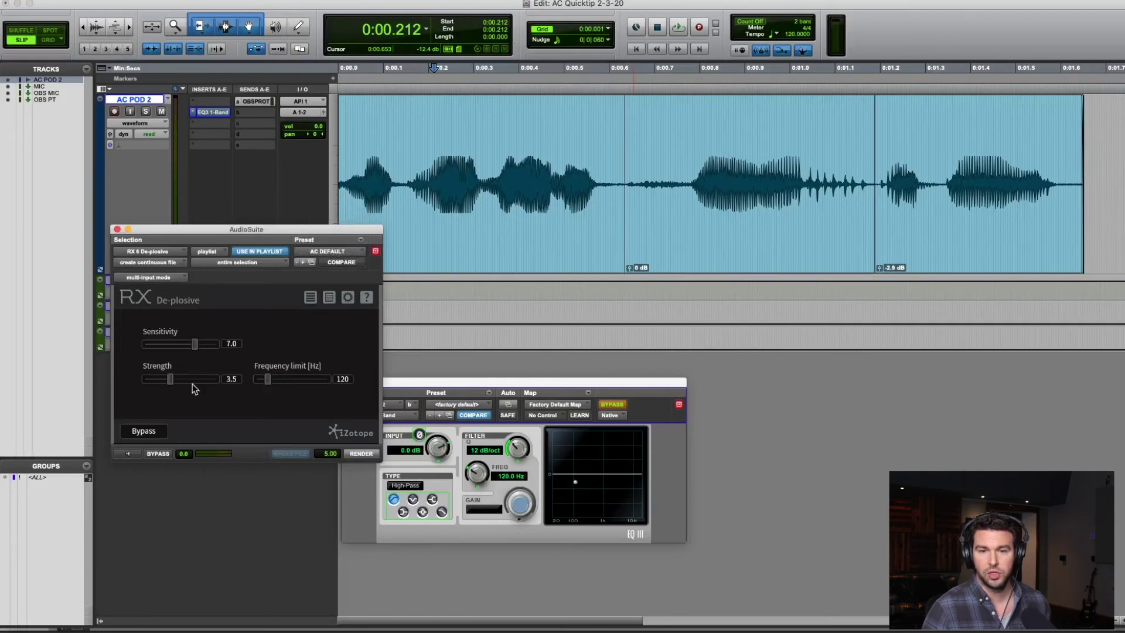
click(360, 239)
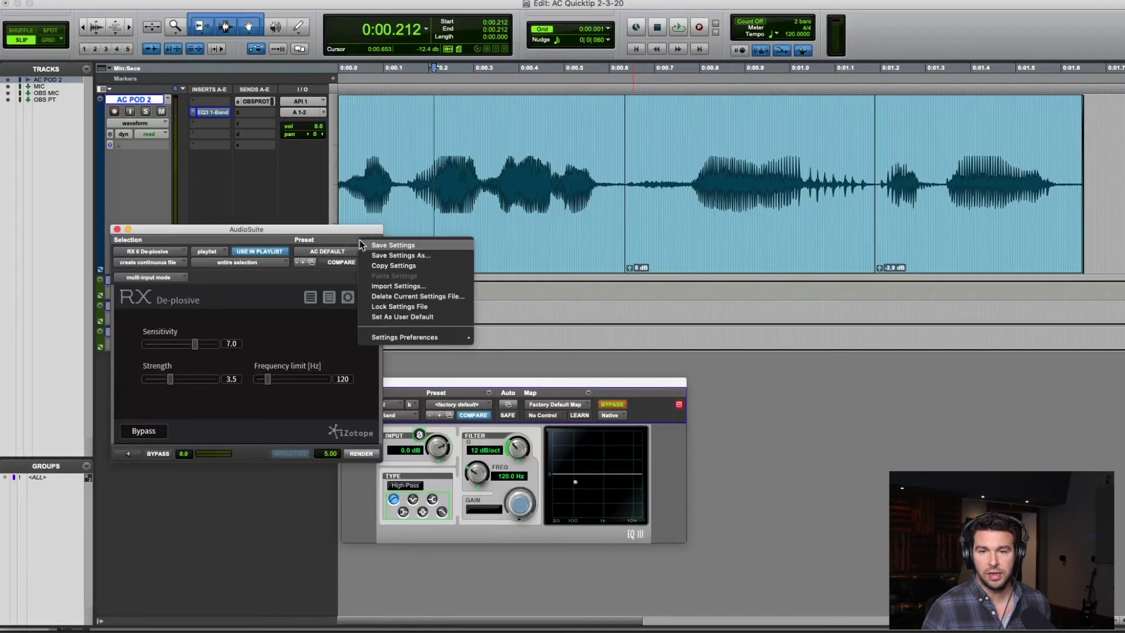
mouse_move(455, 338)
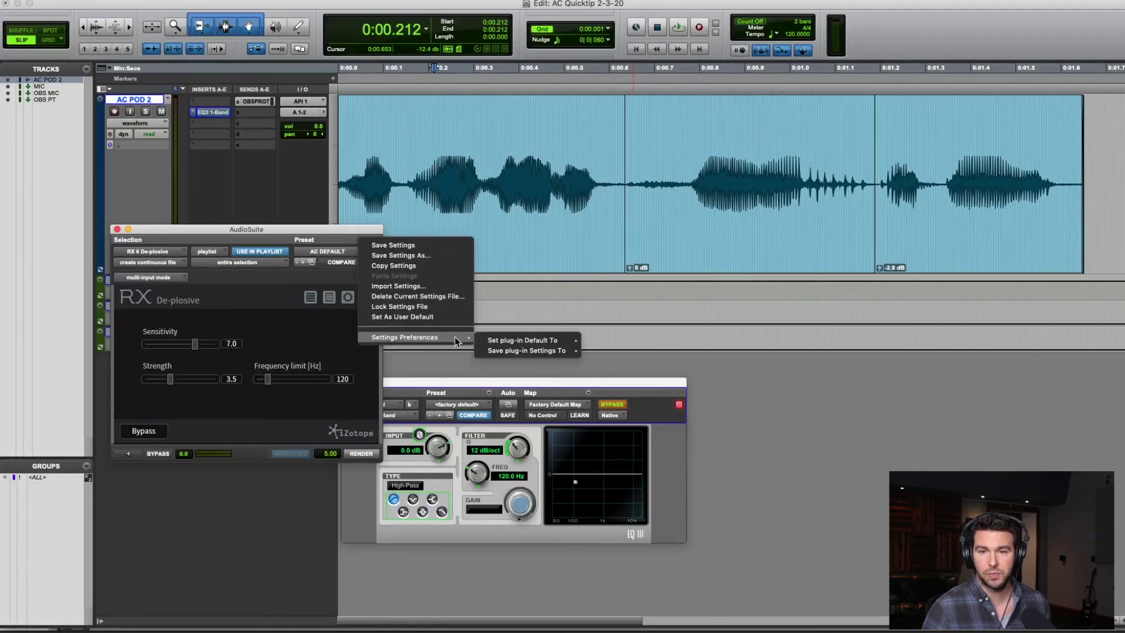
mouse_move(539, 344)
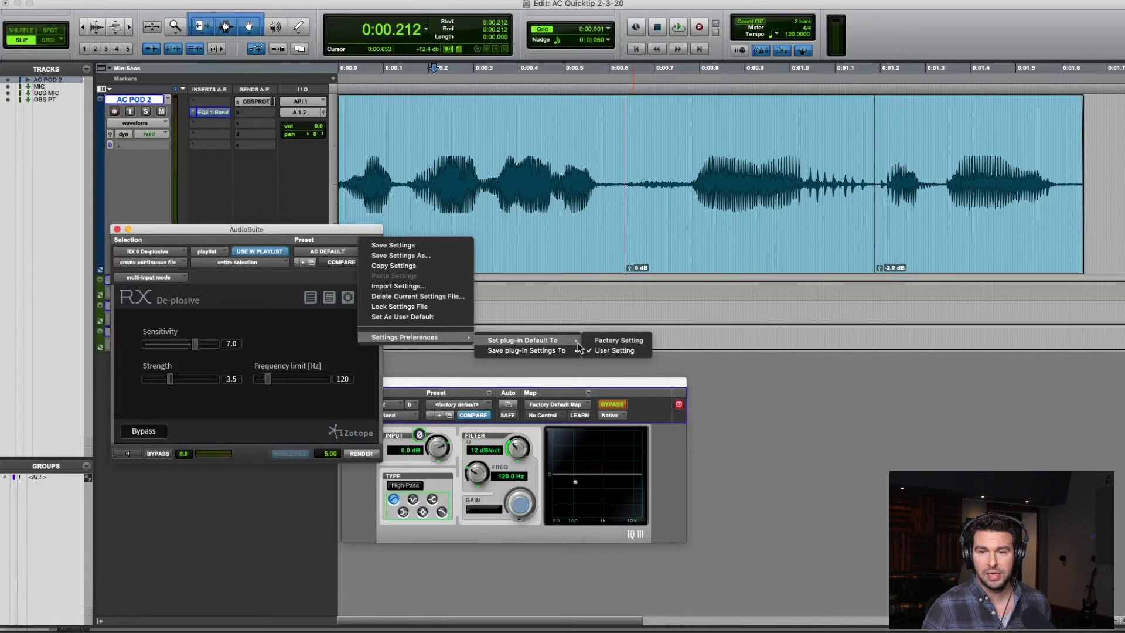
click(615, 341)
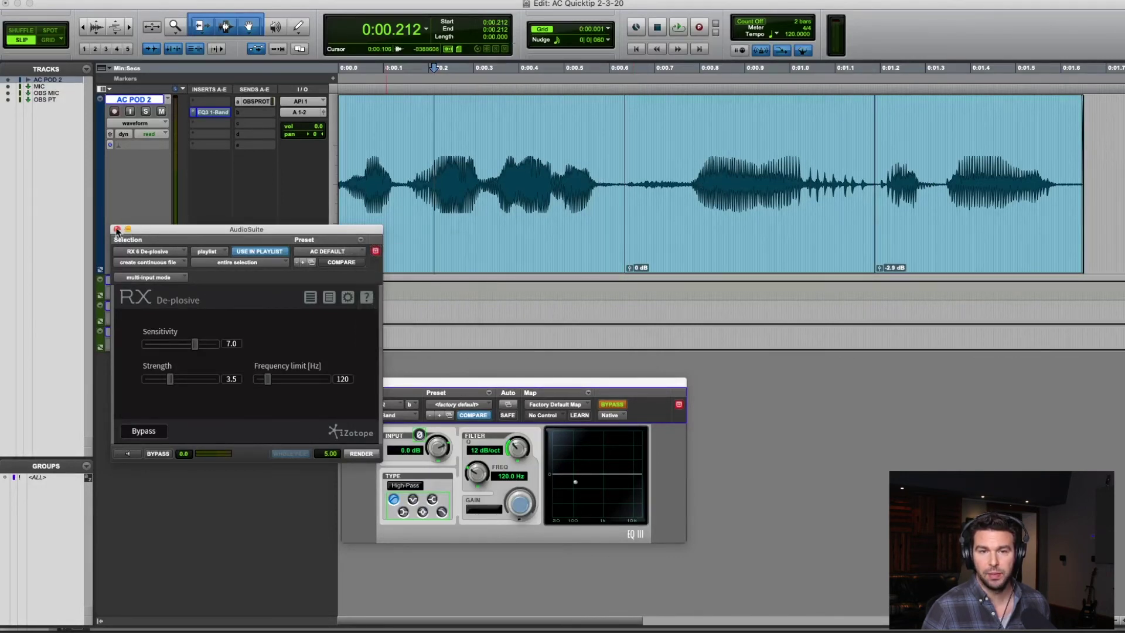
Reselect the rendered clip and reopen RX 6 De-plosive to check its default preset, closing the effect window again.
click(117, 230)
click(703, 193)
double_click(631, 203)
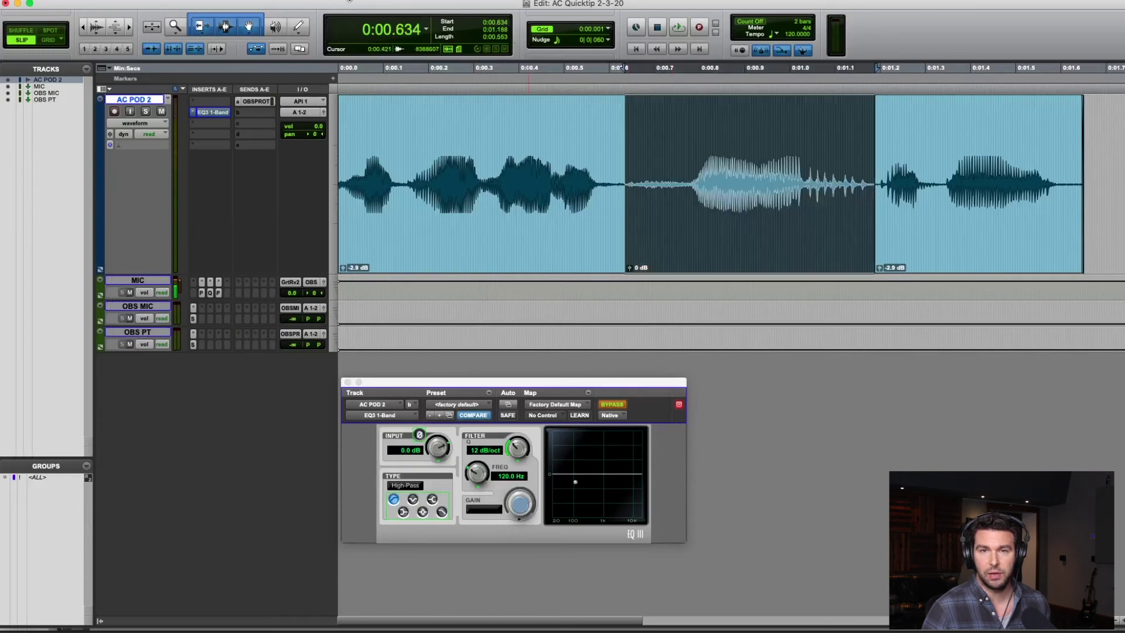
click(272, 1)
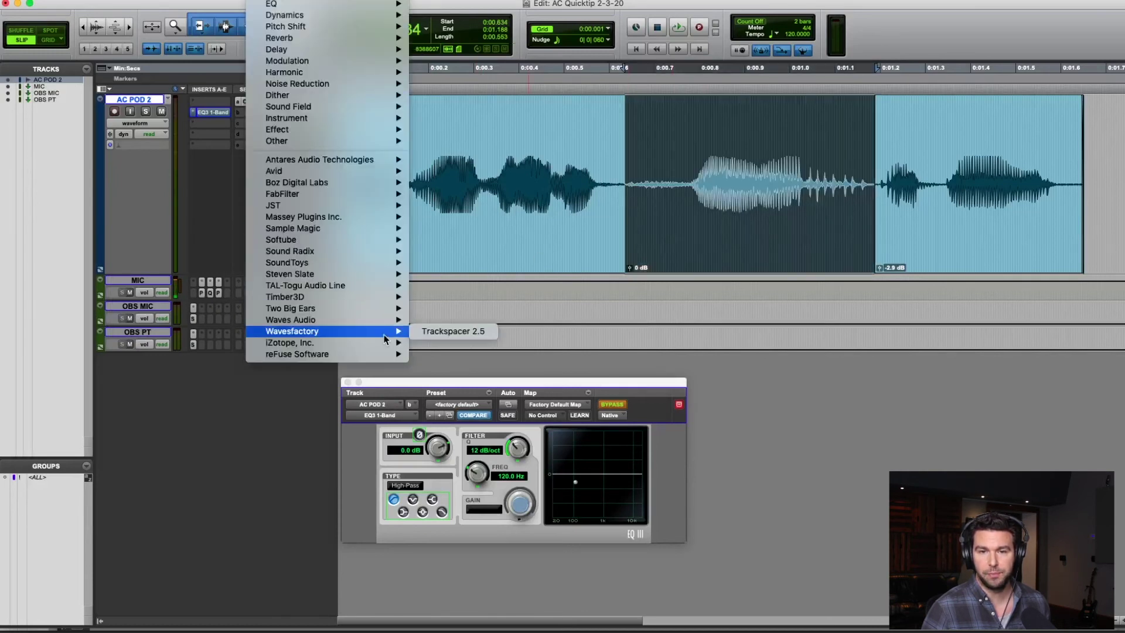
mouse_move(385, 343)
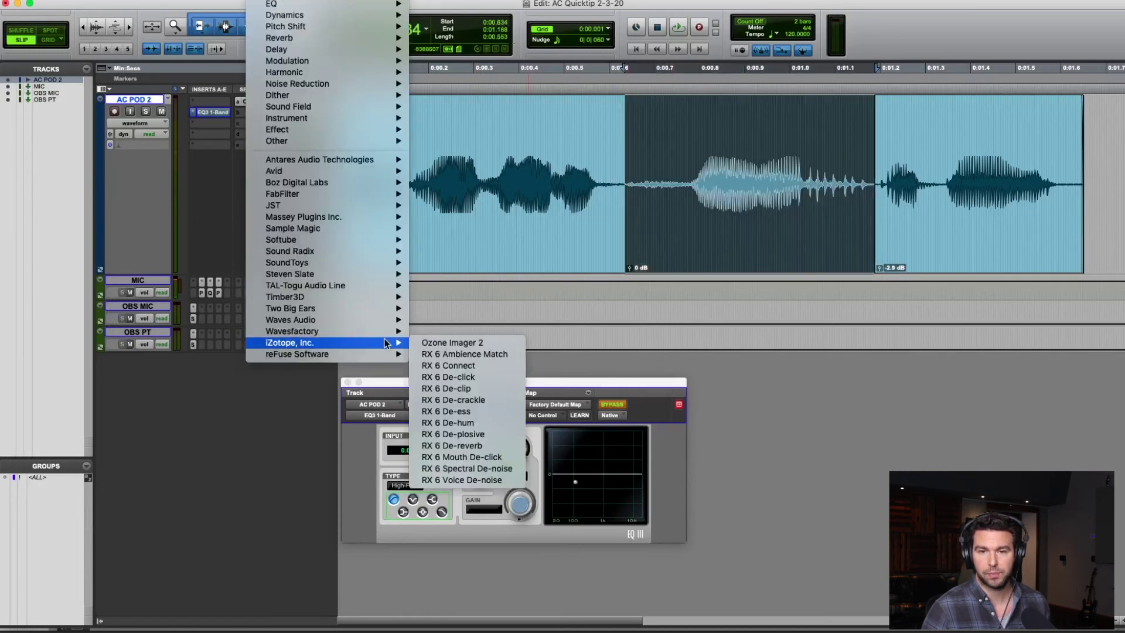
click(515, 434)
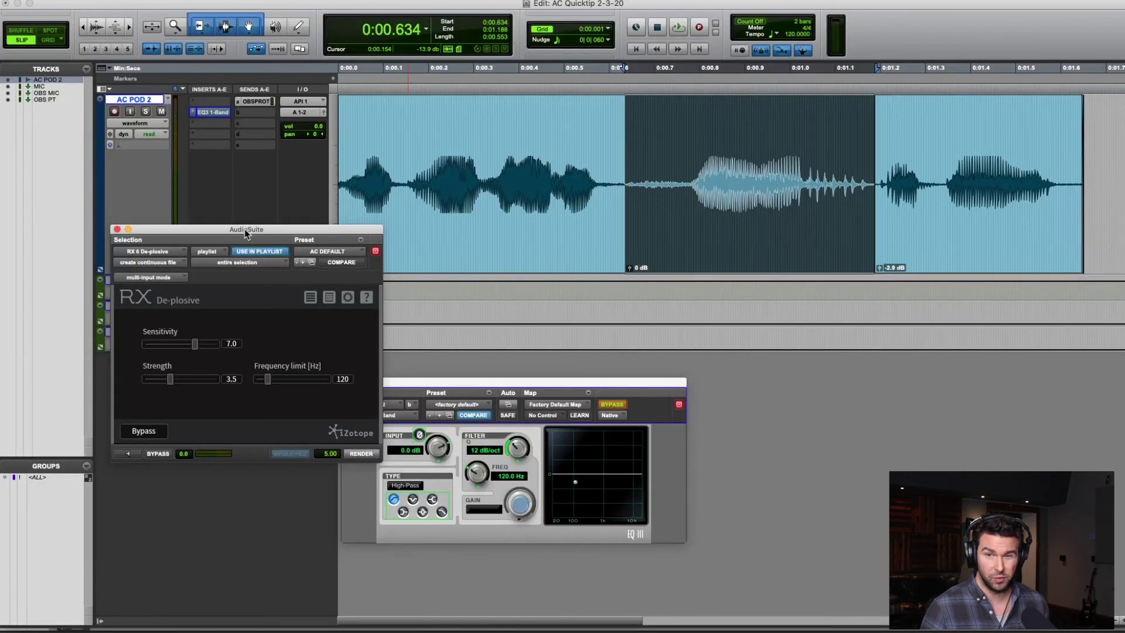
click(117, 229)
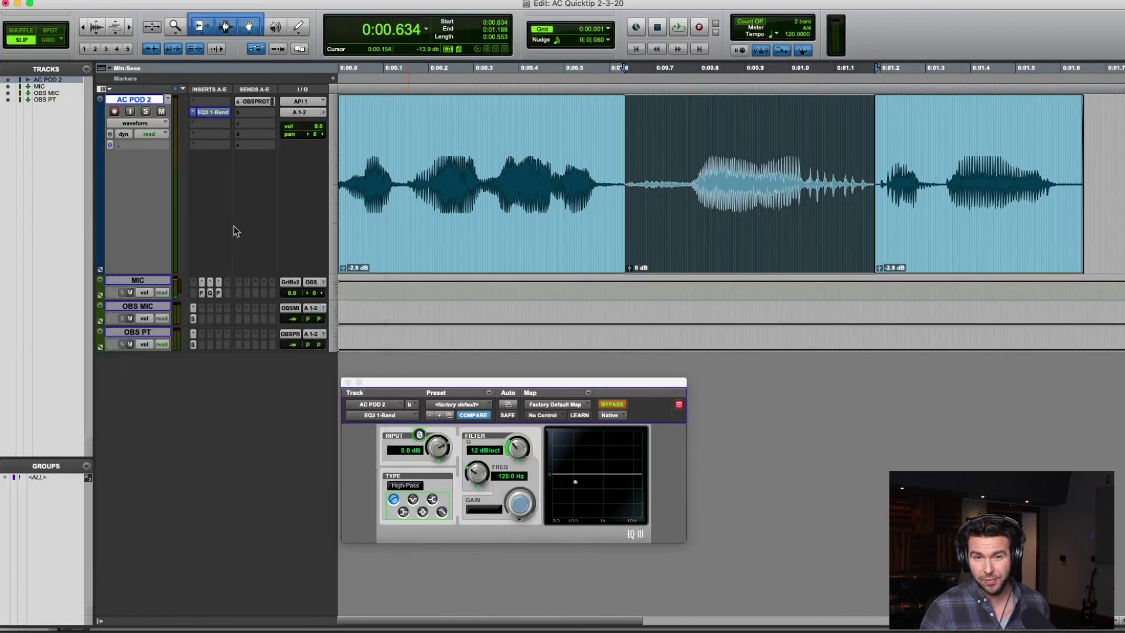
Restore the second phrase's original audio by extending its last clip's start back to about 2.55 s, over the earlier cuts and fades.
click(581, 148)
key(r)
key(r)
key(r)
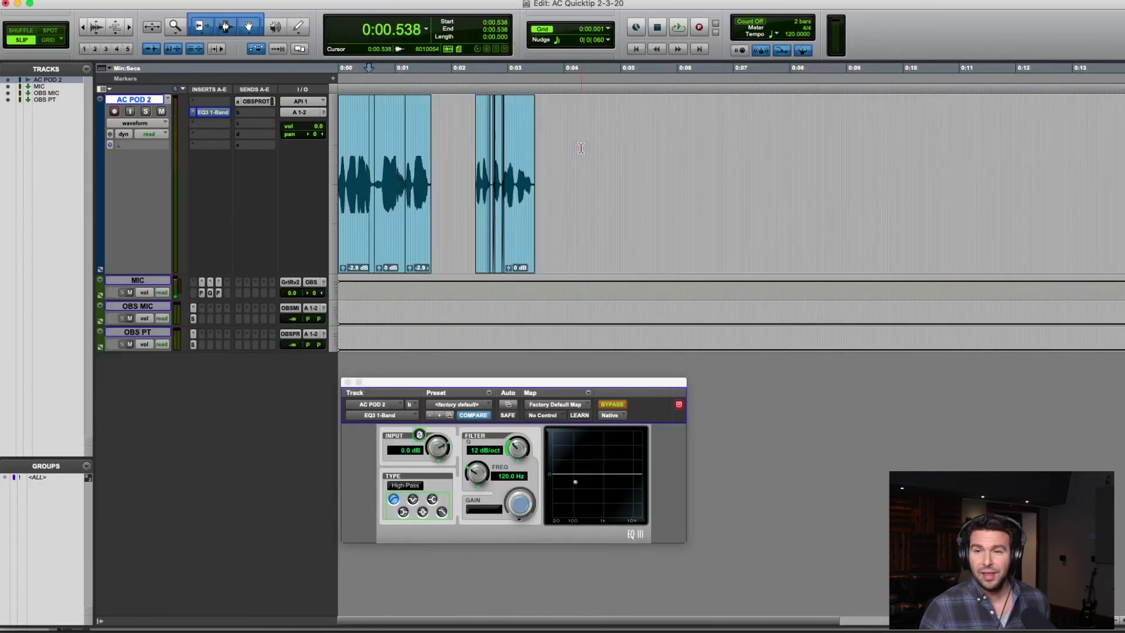
click(522, 216)
key(t)
key(t)
key(t)
key(t)
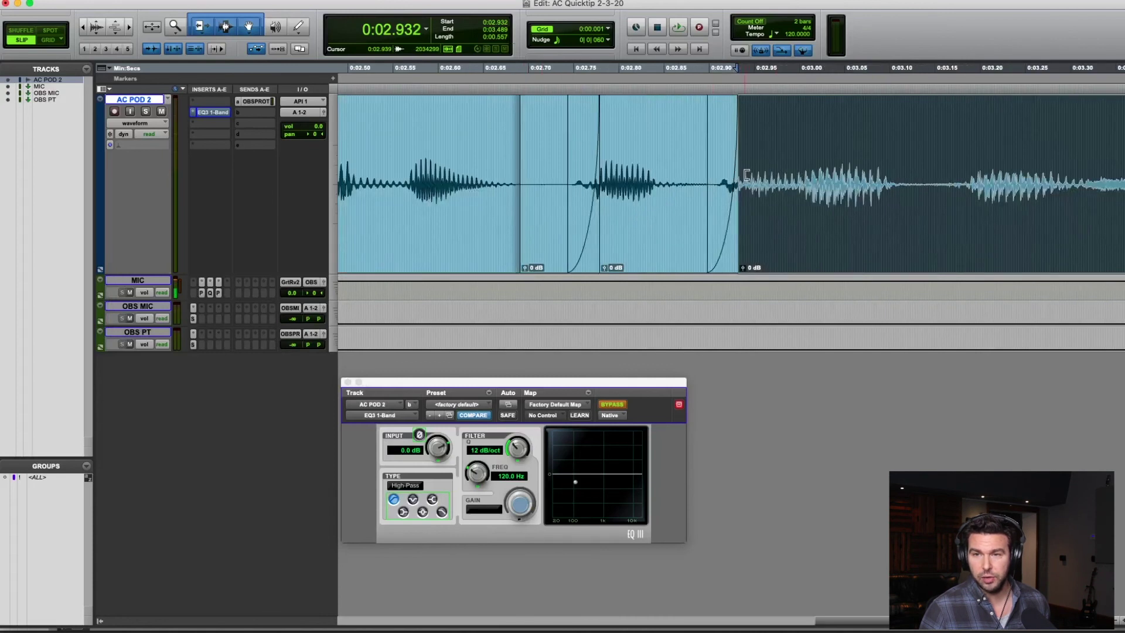
drag(747, 175, 393, 176)
click(542, 176)
Render RX 6 De-plosive with the AC DEFAULT preset over 2.738 to 3.154 s and close the effect window.
drag(563, 211, 938, 211)
key(ctrl+alt+d)
key(alt+shift+r)
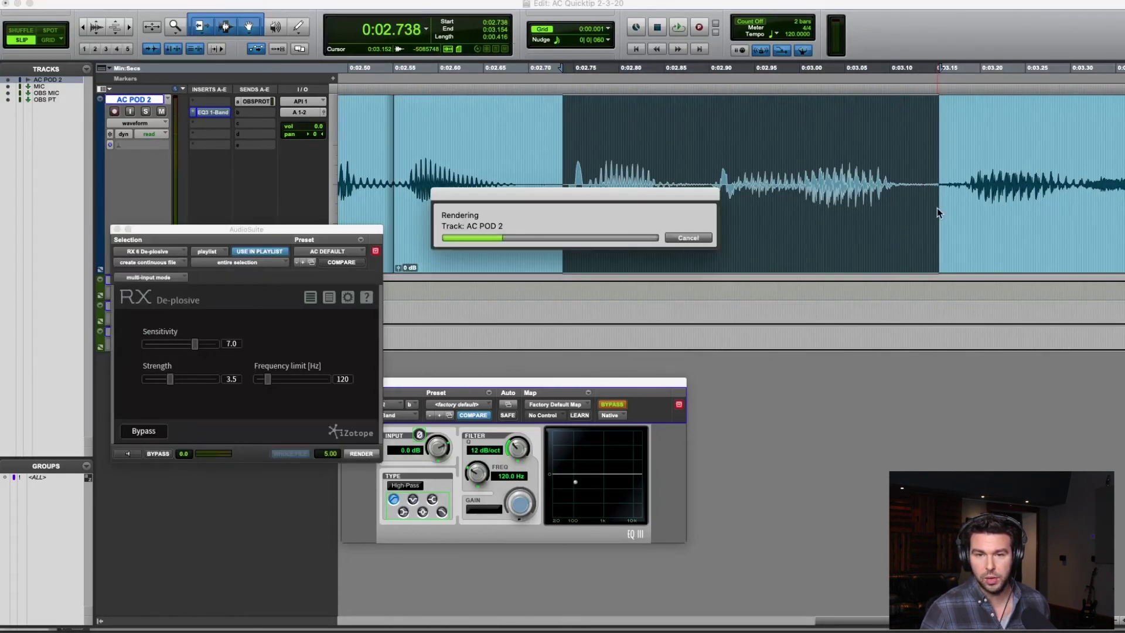
click(119, 230)
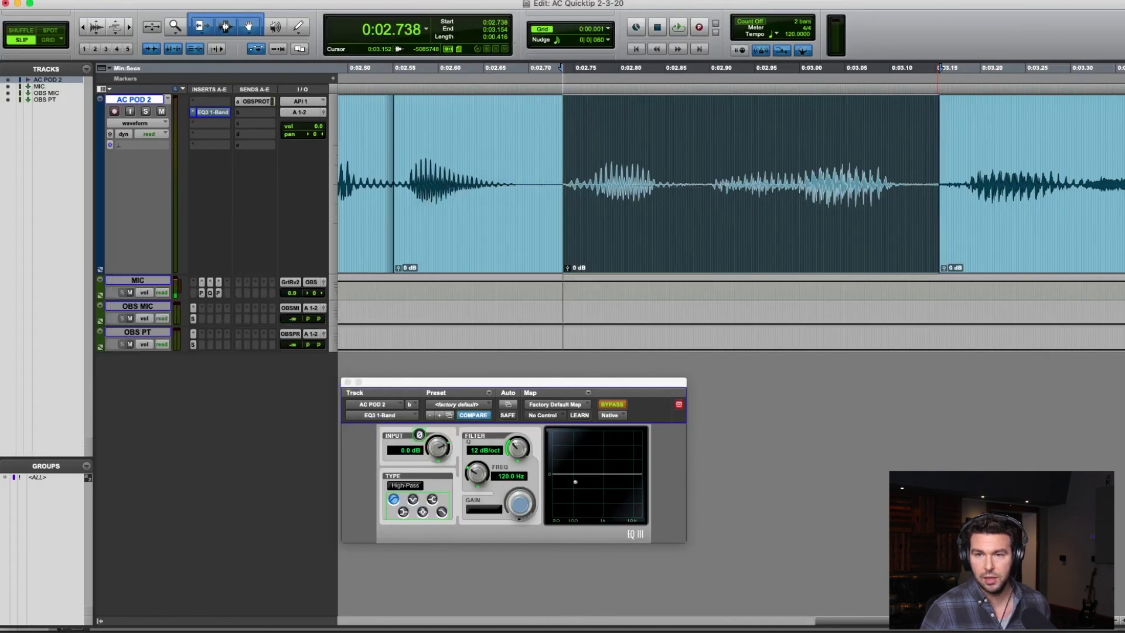
Play across the newly rendered section of the second phrase, starting from 2.568 s.
key(space)
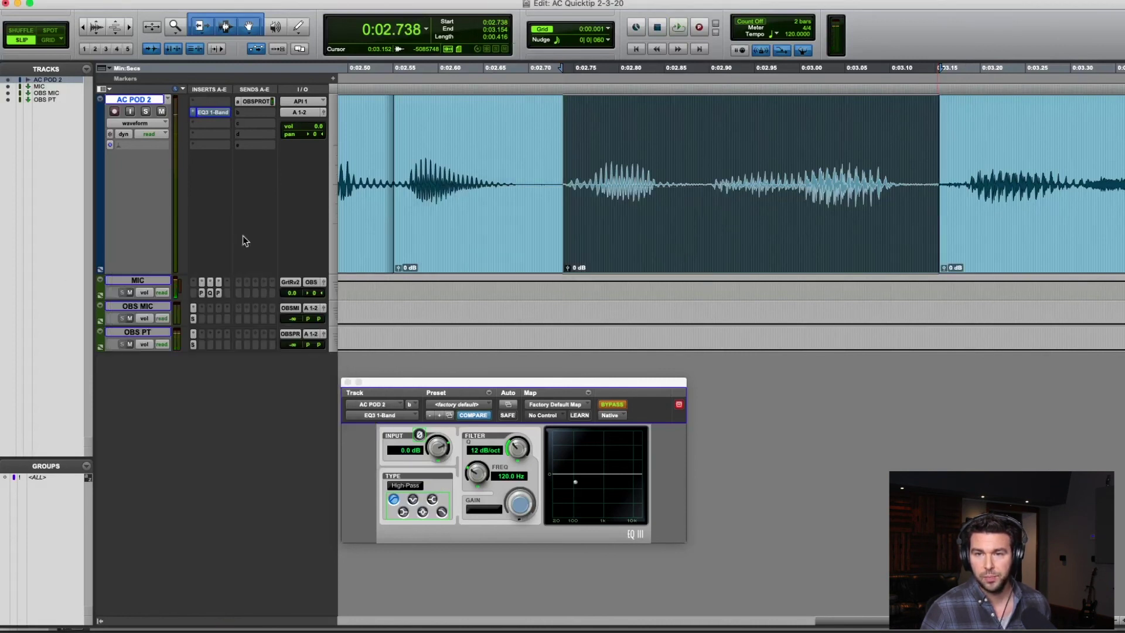
click(409, 155)
key(space)
key(space)
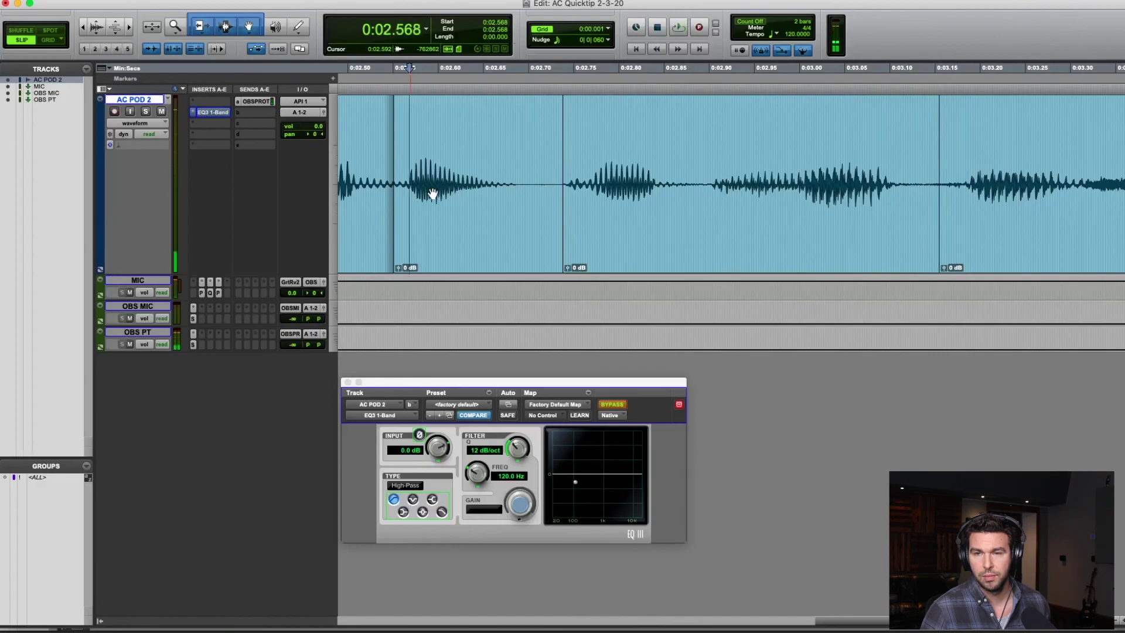